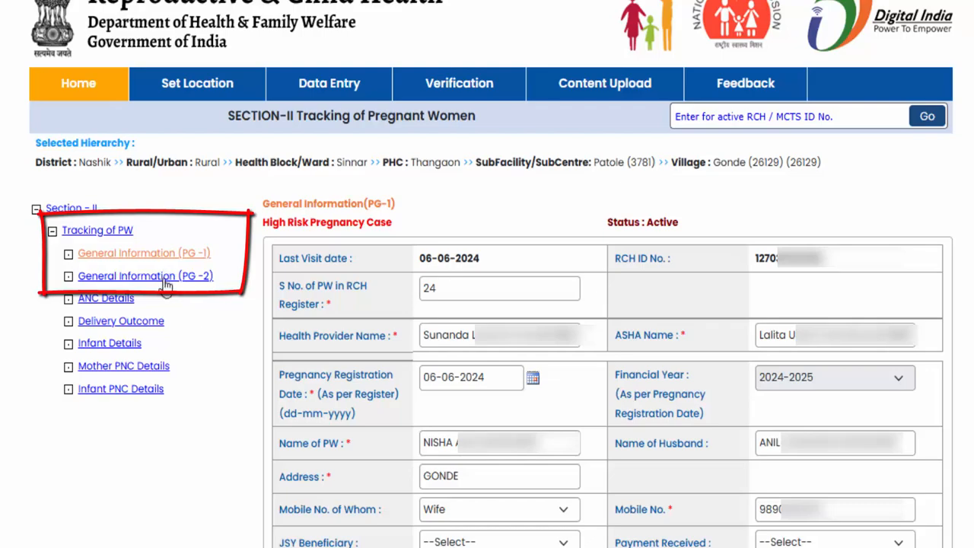
- Check the last visit date and the pregnant woman's serial number in the RCH register on General Information (PG-1)
scroll(582, 289, "down", 3)
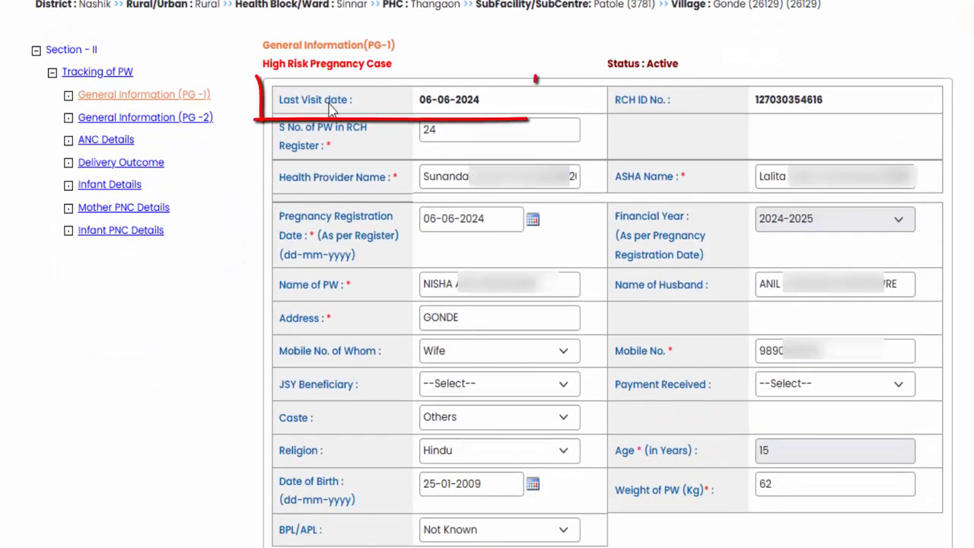
mouse_move(326, 102)
left_mouse_down()
mouse_move(496, 107)
mouse_move(423, 103)
left_mouse_up()
left_click(495, 101)
left_click(447, 102)
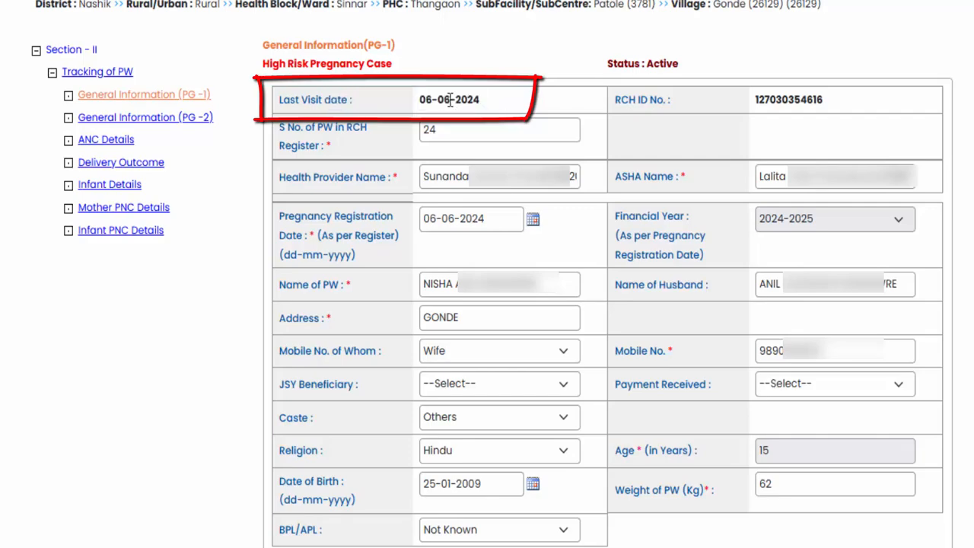
left_click_drag(477, 101, 428, 107)
left_click(443, 104)
double_click(443, 131)
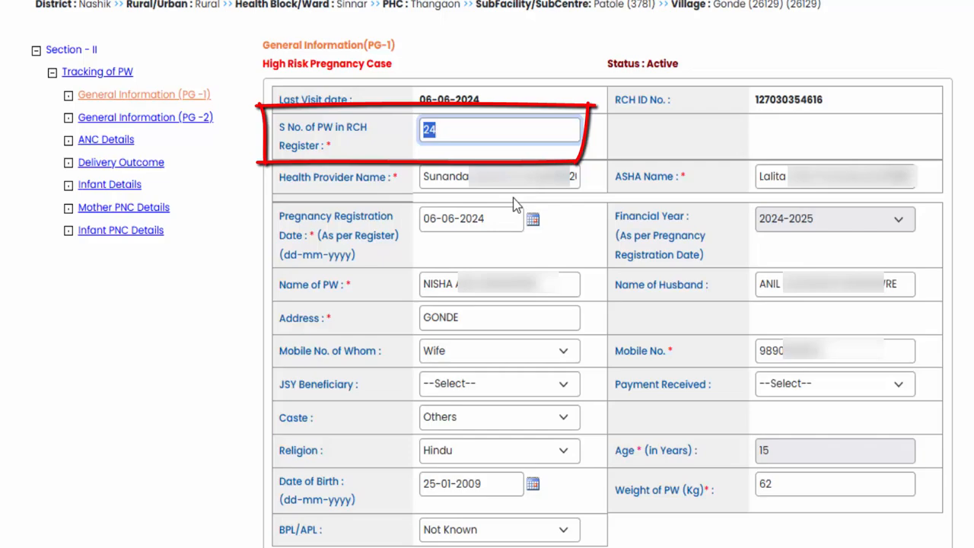
left_click(480, 129)
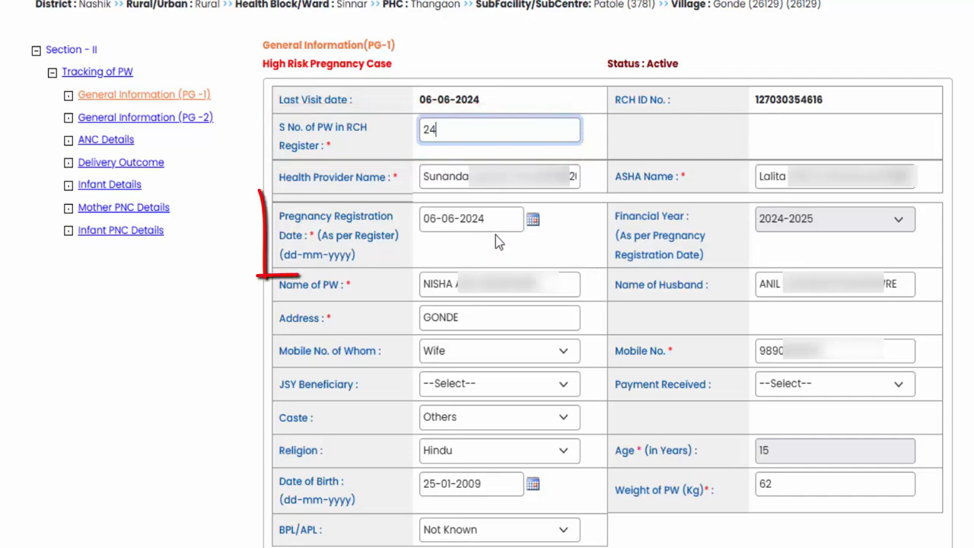
- Set the pregnancy registration date to 06-06-2024, comparing it with the last visit date
left_click(533, 221)
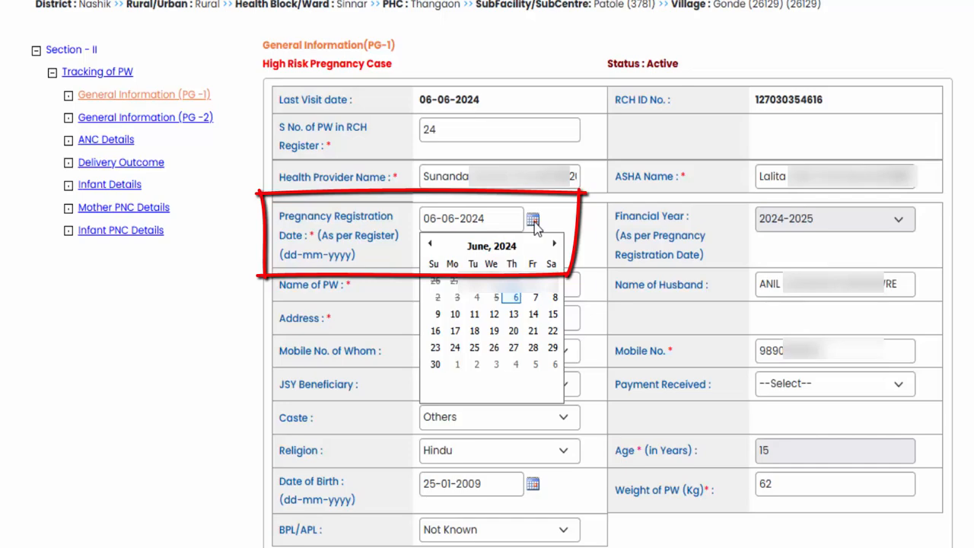
left_click(532, 222)
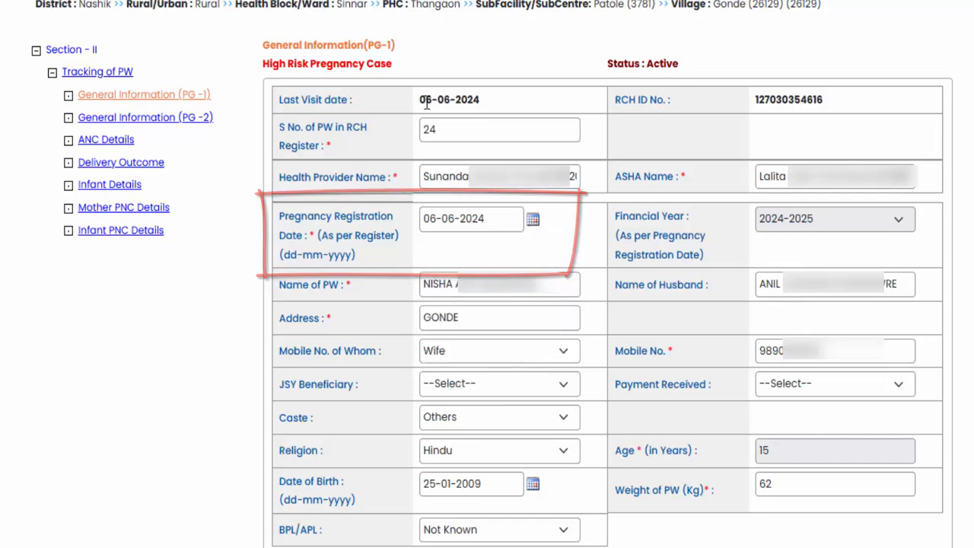
left_click_drag(420, 99, 453, 100)
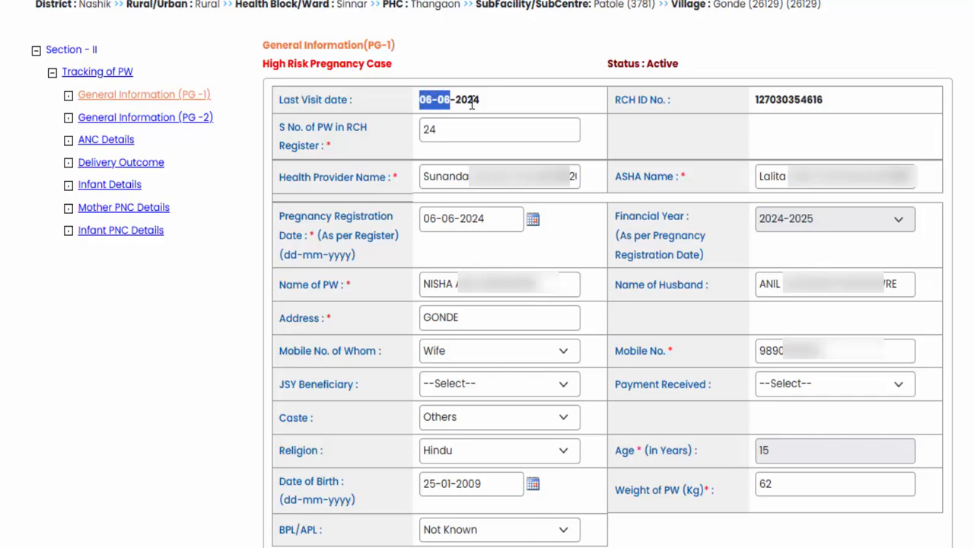
left_click(458, 101)
left_click(533, 220)
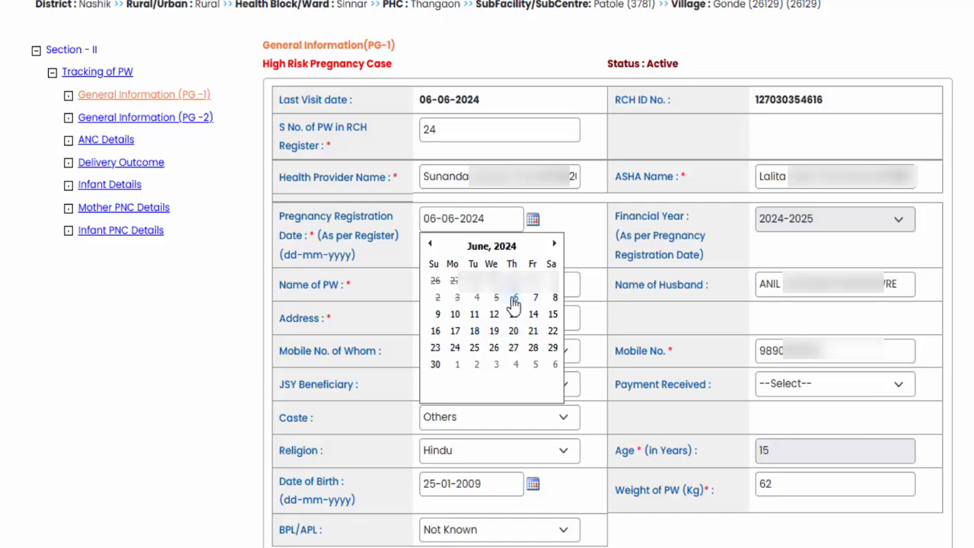
left_click(514, 300)
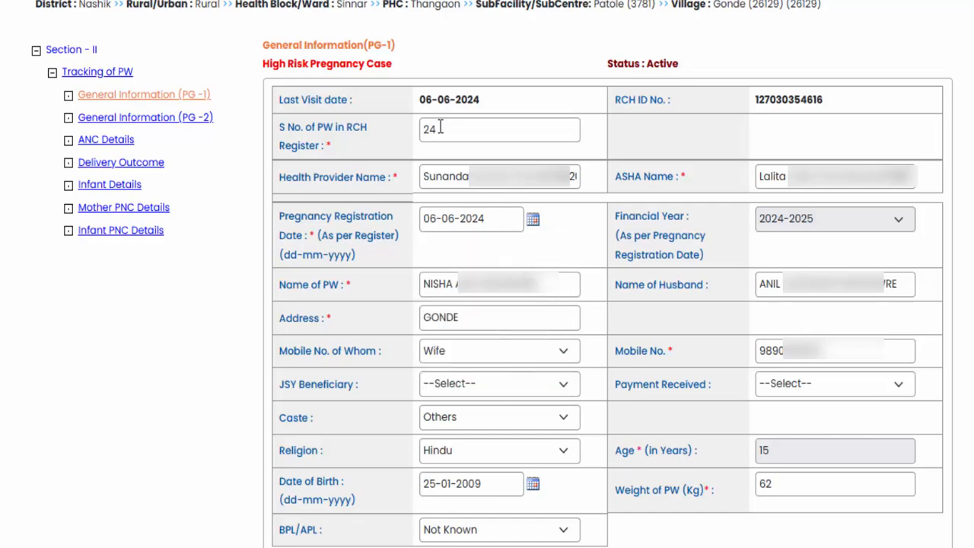
left_click_drag(417, 106, 482, 105)
left_click(483, 103)
- Check the pregnant woman's name and address fields and choose Wife for Mobile No. of Whom
left_click(567, 282)
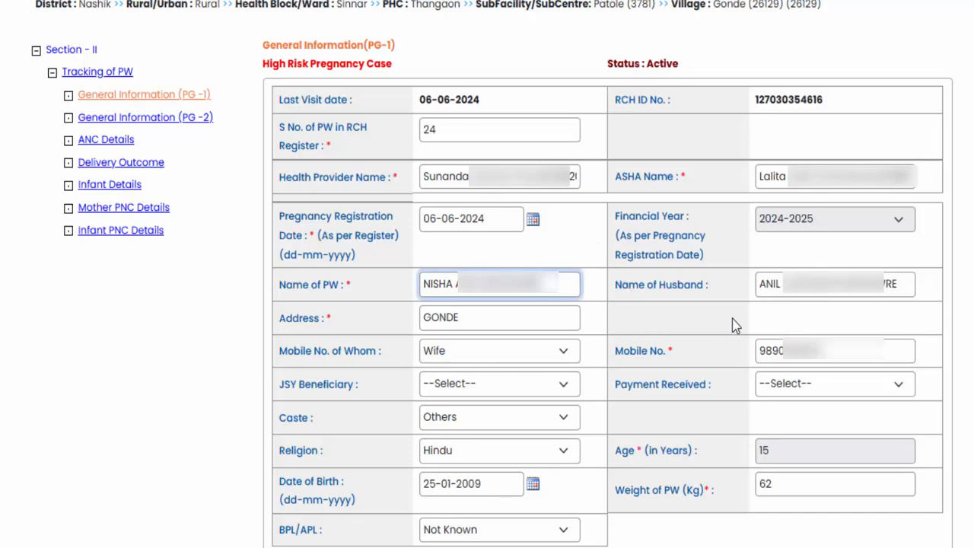
left_click(524, 322)
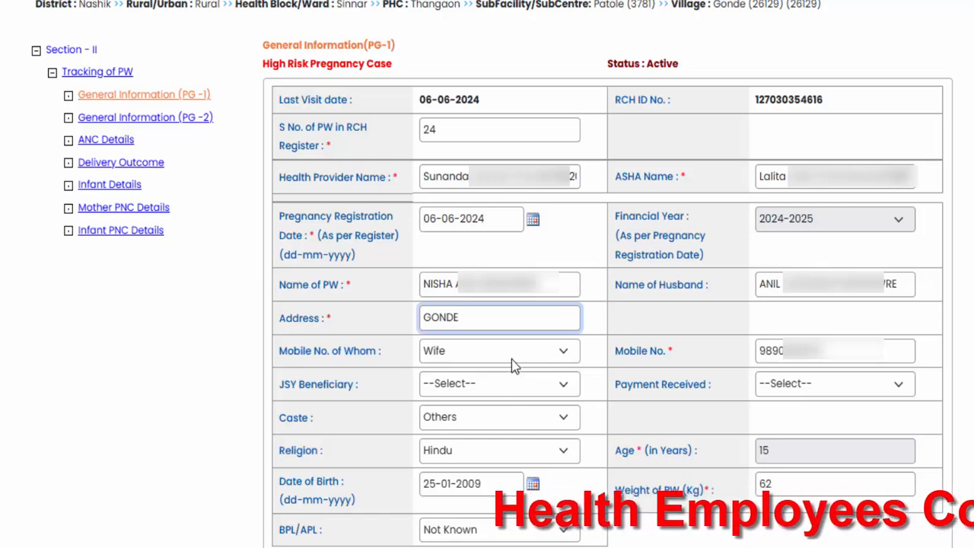
left_click(506, 359)
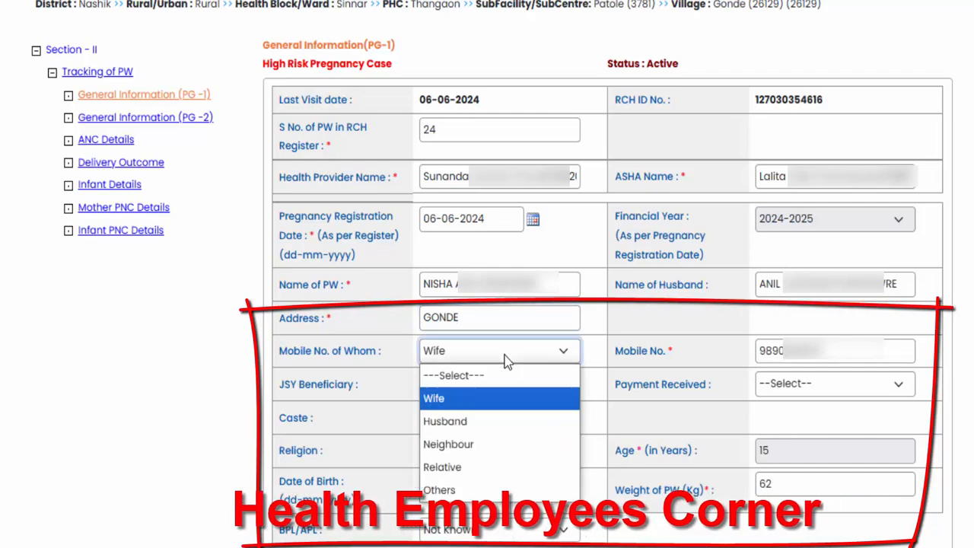
left_click(499, 394)
- Inspect the available JSY Beneficiary options
left_click(496, 386)
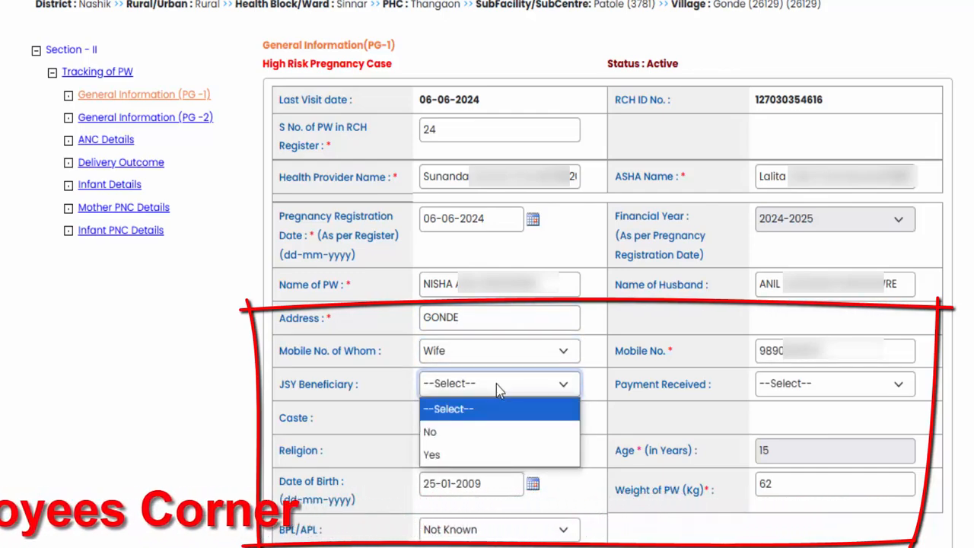
left_click(496, 386)
left_click(496, 385)
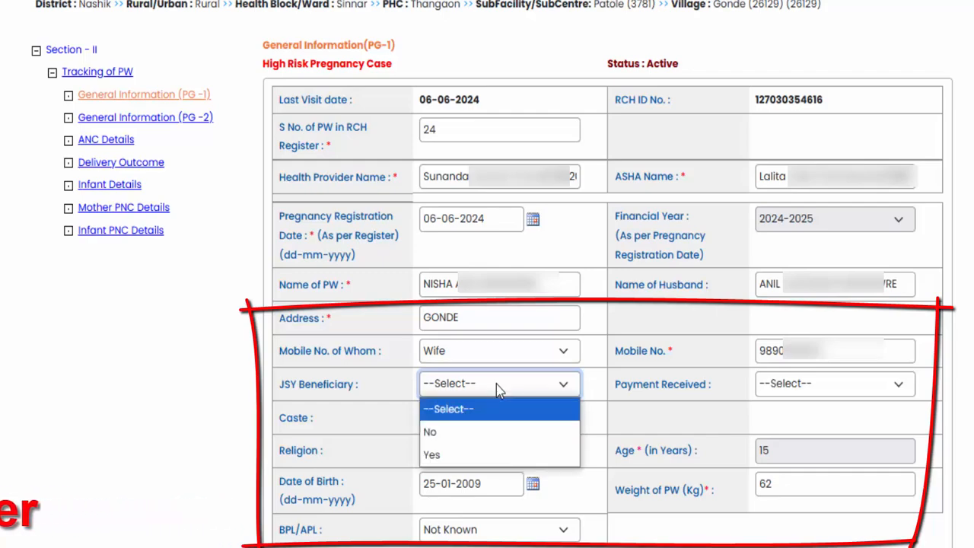
left_click(496, 386)
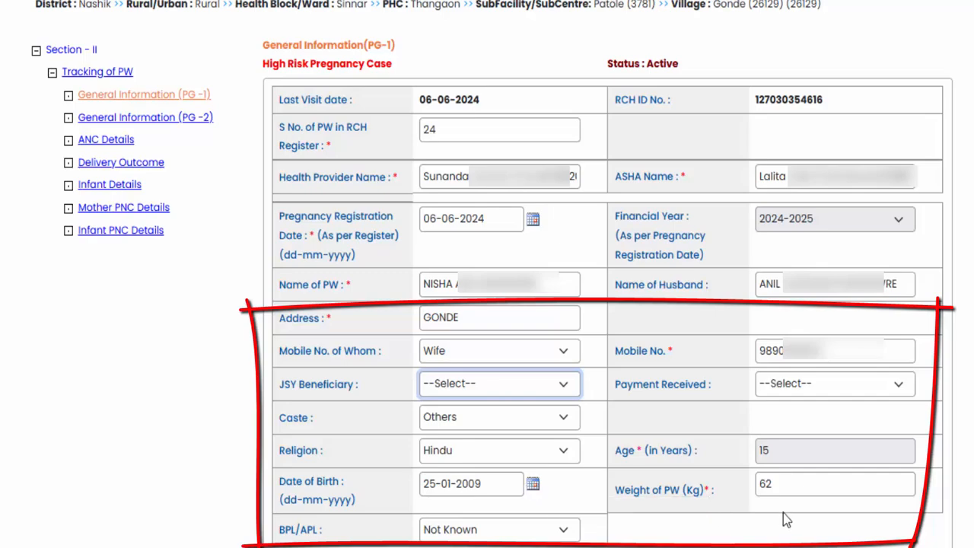
- Check the pregnant woman's weight entry and acknowledge the page's message dialog
left_click_drag(791, 487, 752, 493)
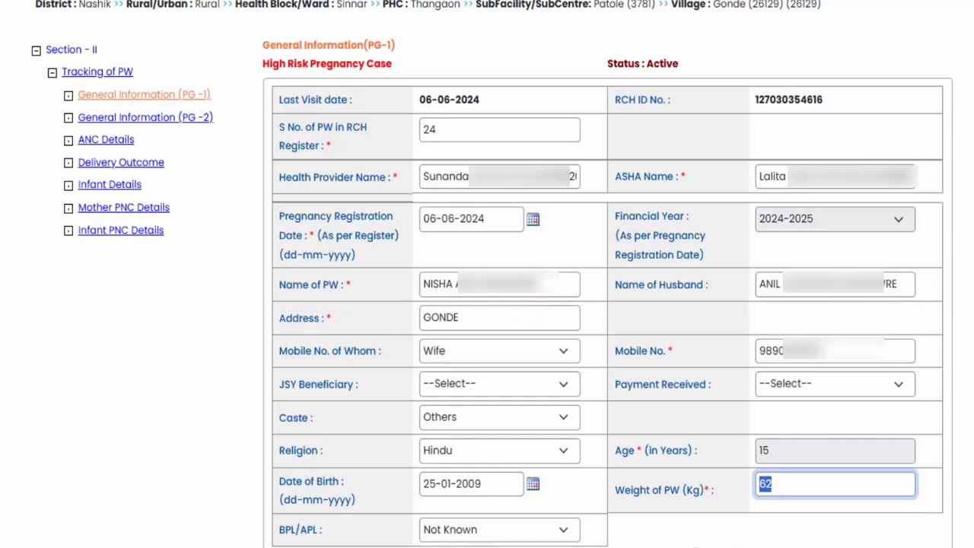
key("Tab")
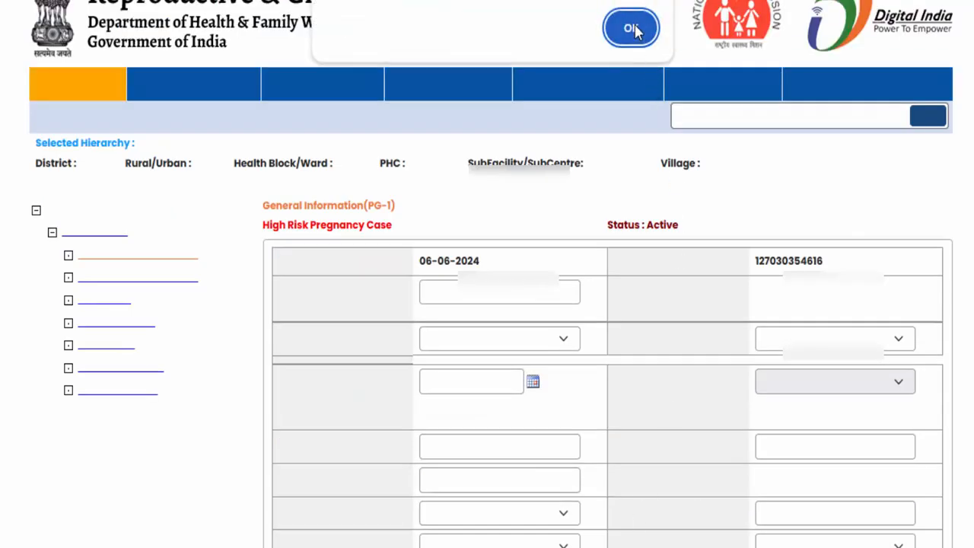
left_click(634, 29)
scroll(587, 385, "down", 3)
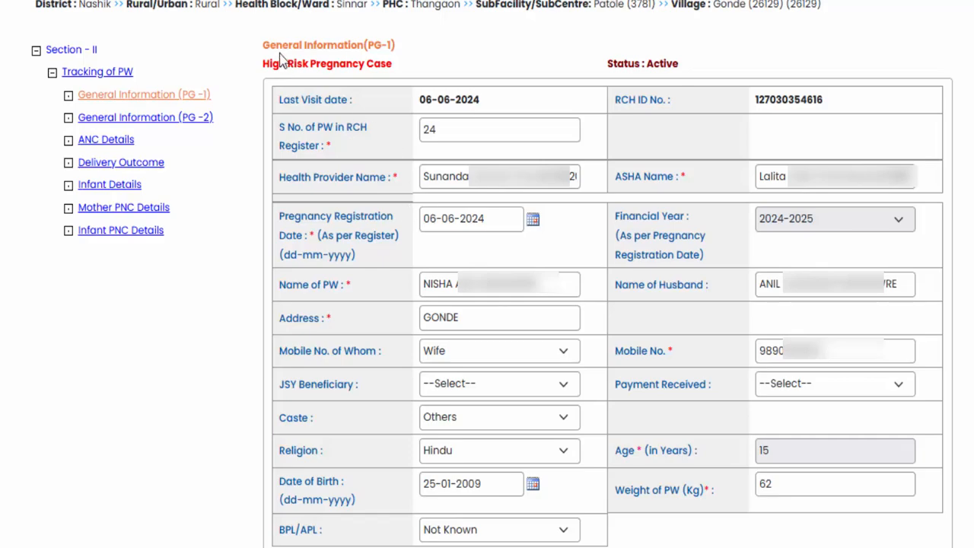
- Check the PG-1 heading and high-risk pregnancy label, and open General Information (PG-2)
left_click_drag(293, 45, 377, 46)
left_click(382, 42)
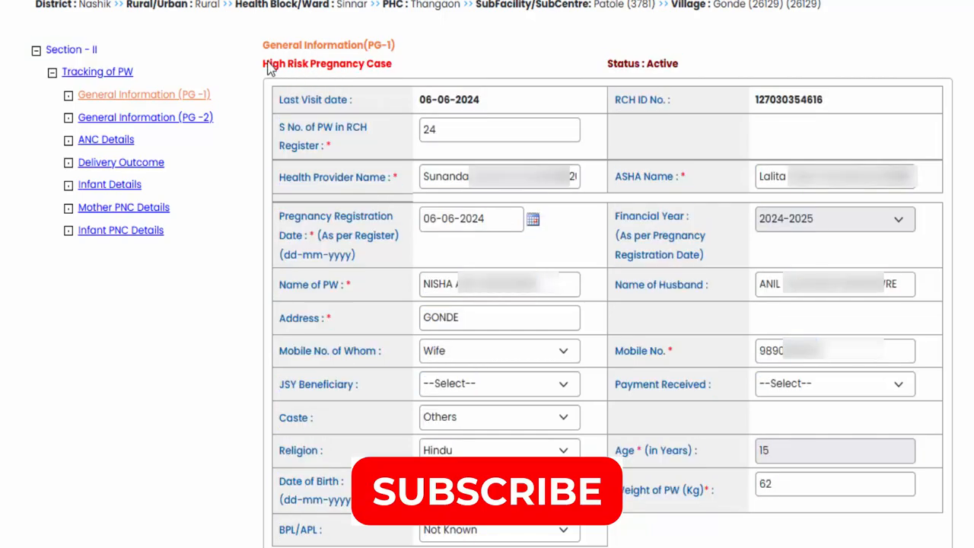
left_click_drag(263, 66, 398, 69)
left_click(390, 72)
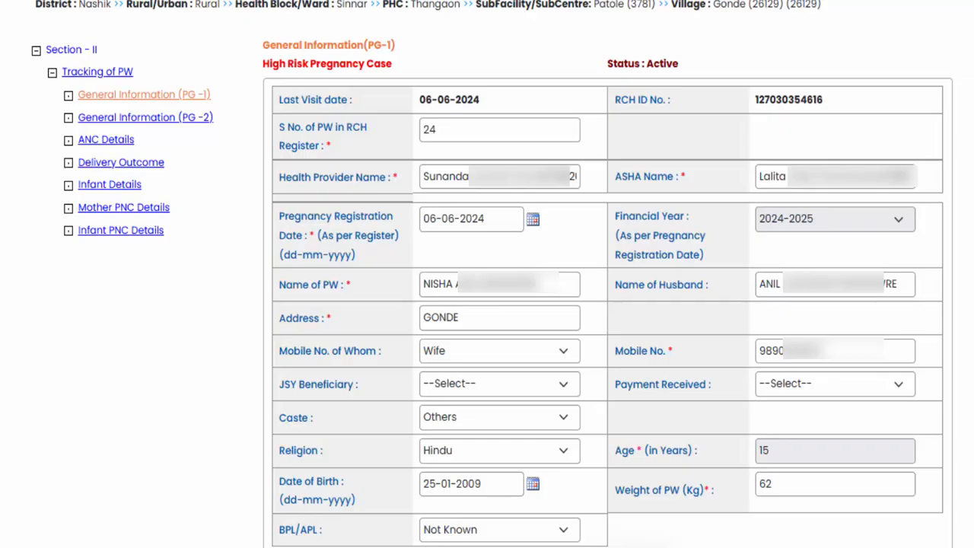
scroll(487, 304, "up", 3)
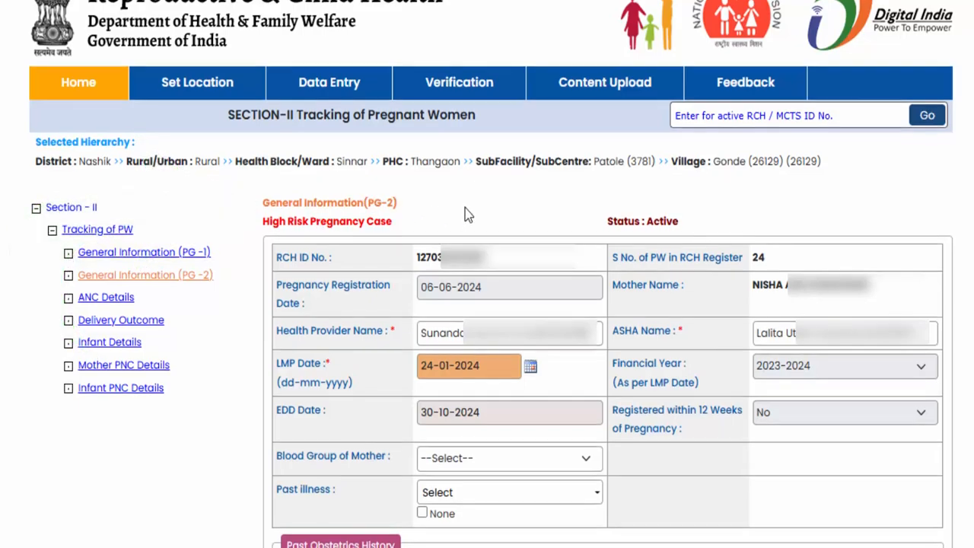
- Examine the identification, LMP date and EDD date fields on General Information (PG-2)
scroll(468, 217, "down", 3)
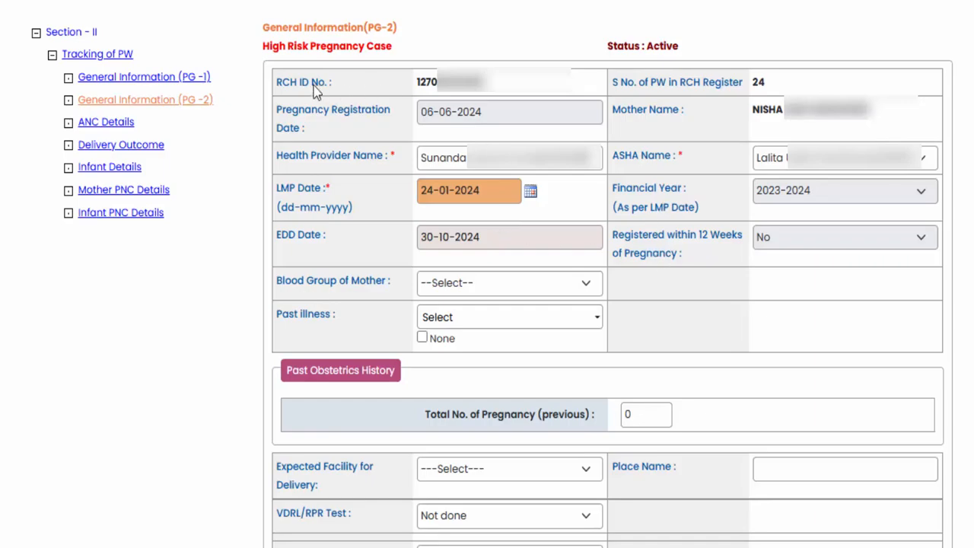
mouse_move(275, 81)
left_mouse_down()
mouse_move(386, 164)
mouse_move(680, 191)
mouse_move(699, 163)
left_mouse_up()
left_click(679, 189)
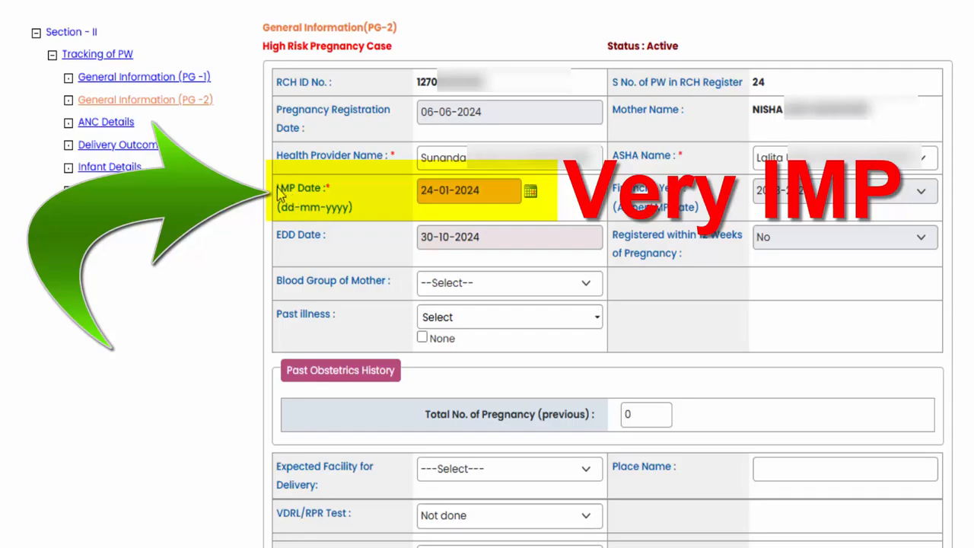
left_click_drag(277, 191, 327, 191)
left_click(334, 201)
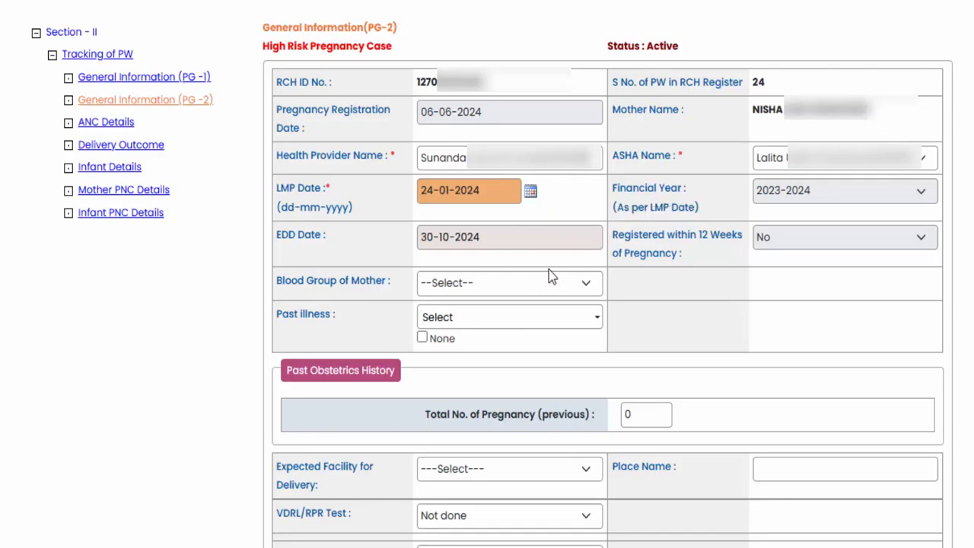
triple_click(297, 242)
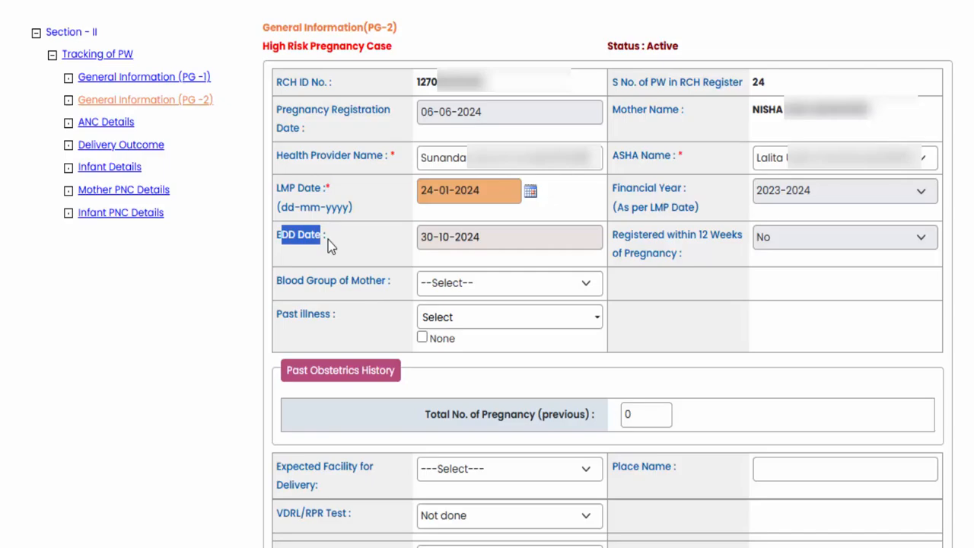
left_click(617, 240)
- Examine the mother's blood group and past illness fields on PG-2
scroll(526, 237, "down", 3)
mouse_move(277, 140)
left_mouse_down()
mouse_move(337, 152)
mouse_move(357, 142)
left_mouse_up()
left_click_drag(278, 174, 318, 177)
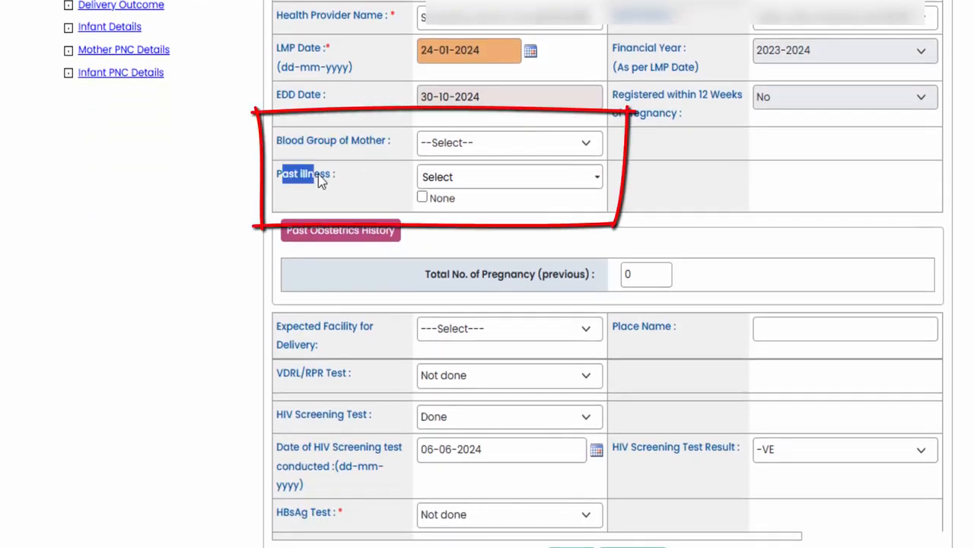
left_click(441, 183)
scroll(504, 288, "down", 1)
left_click(685, 172)
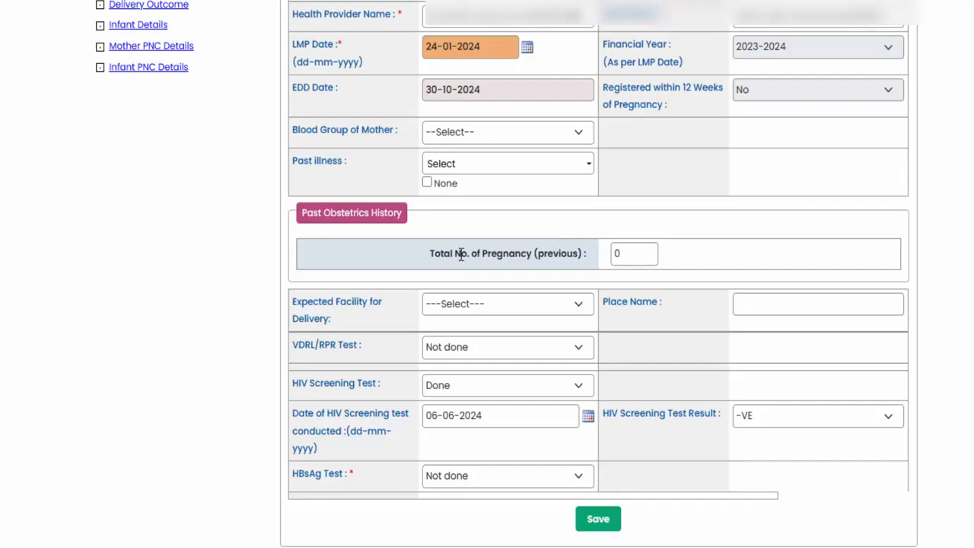
- Set the total number of previous pregnancies to 1 in the past obstetrics history
left_click_drag(462, 254, 548, 257)
left_click(611, 268)
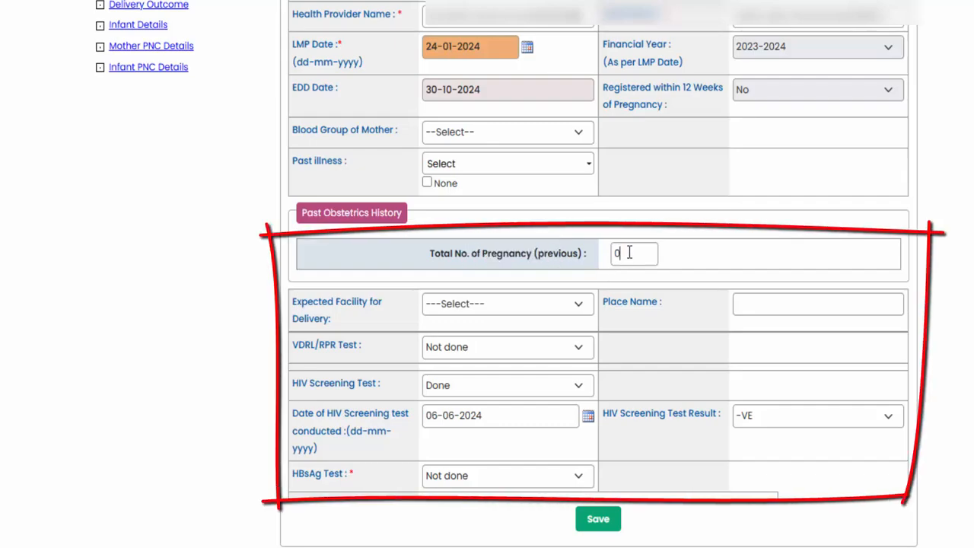
double_click(624, 253)
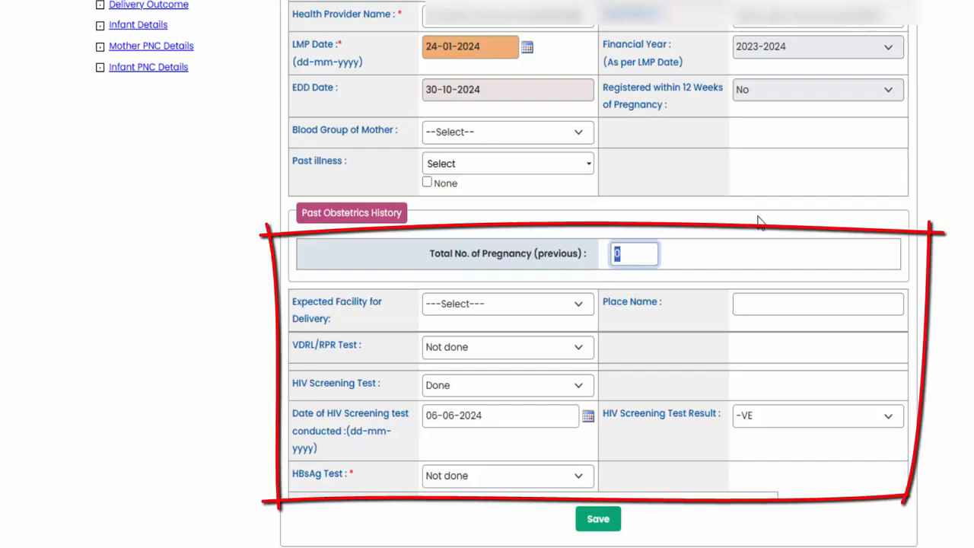
type("1")
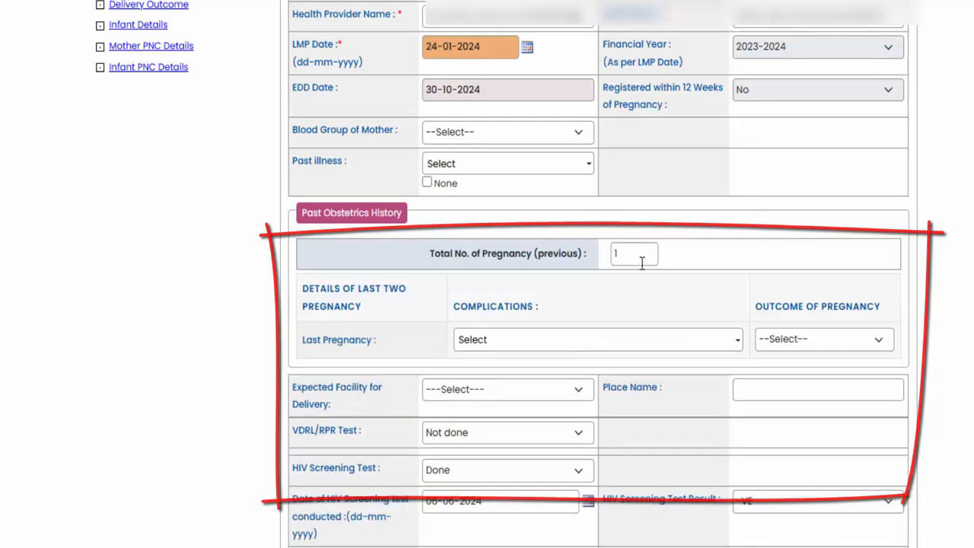
scroll(685, 244, "down", 1)
scroll(689, 236, "down", 1)
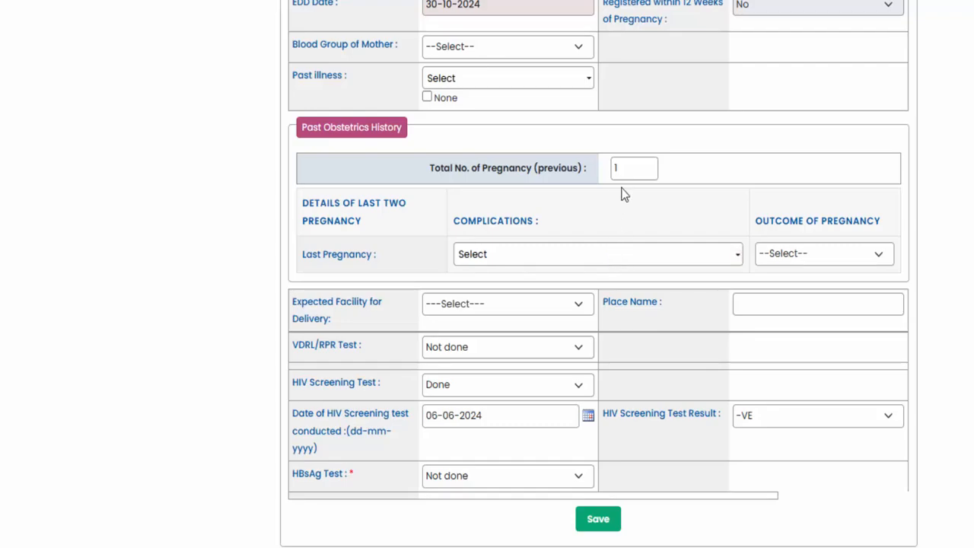
- Set the total number of previous pregnancies to 2
double_click(629, 170)
type("2")
left_click(674, 167)
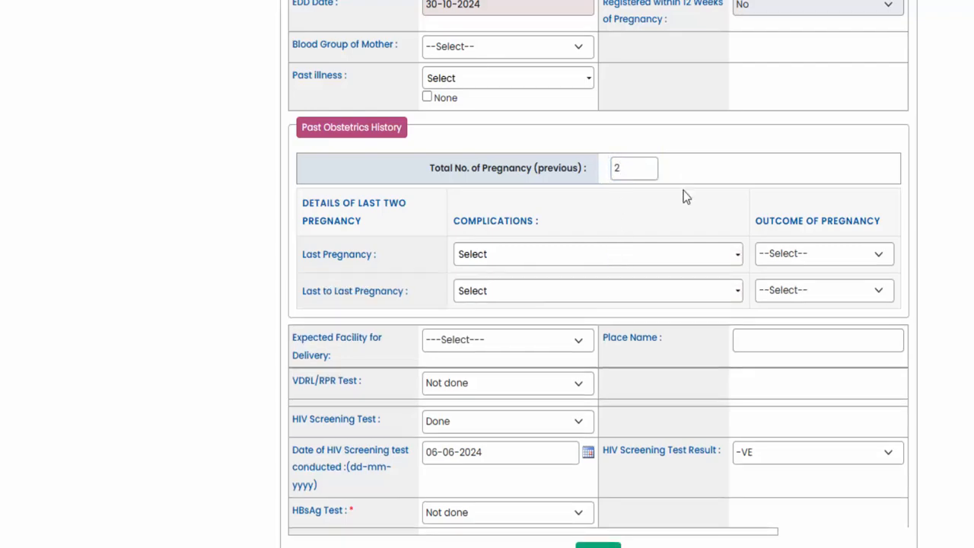
- Change the total number of previous pregnancies back to 1 in the past obstetrics history
double_click(632, 168)
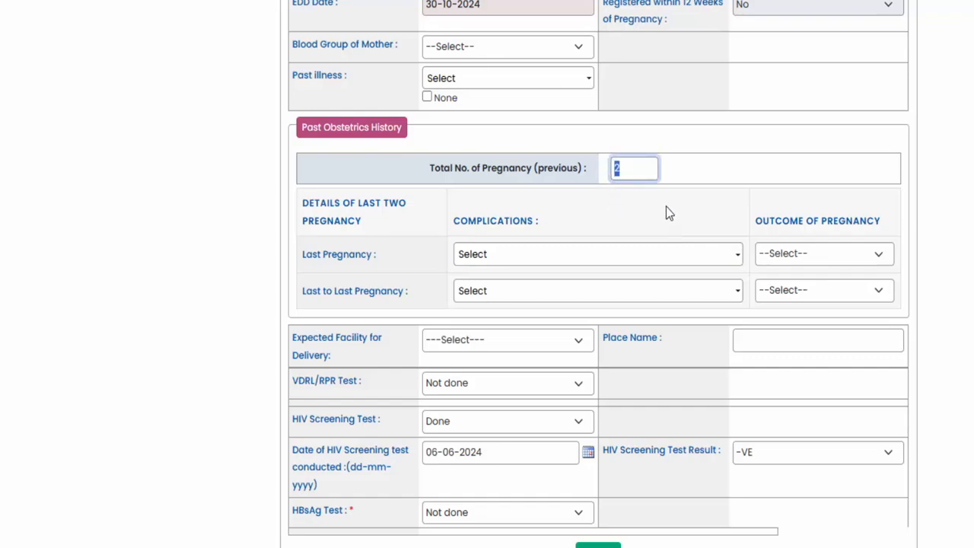
type("1")
left_click(699, 189)
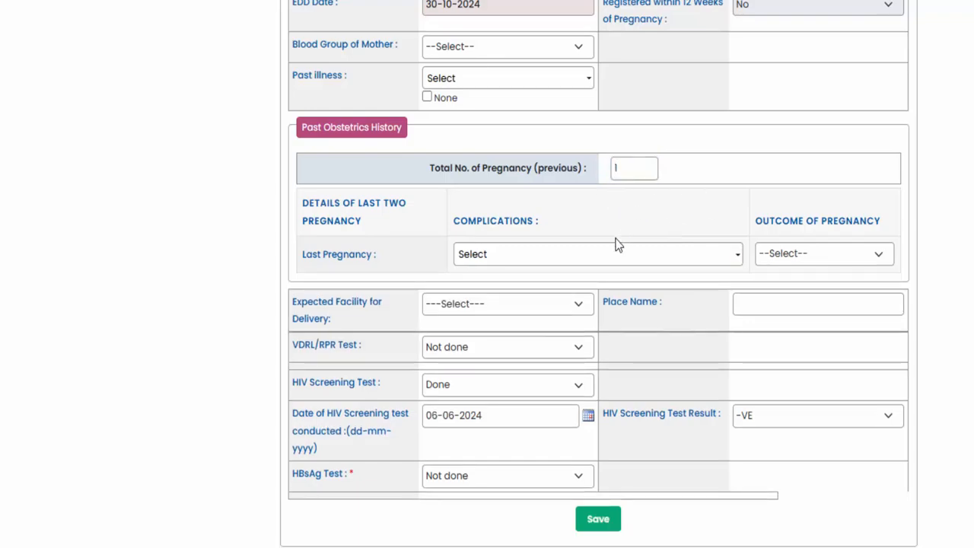
- Record L. None as the last pregnancy's complications and LIVE BIRTH as its outcome
left_click(550, 259)
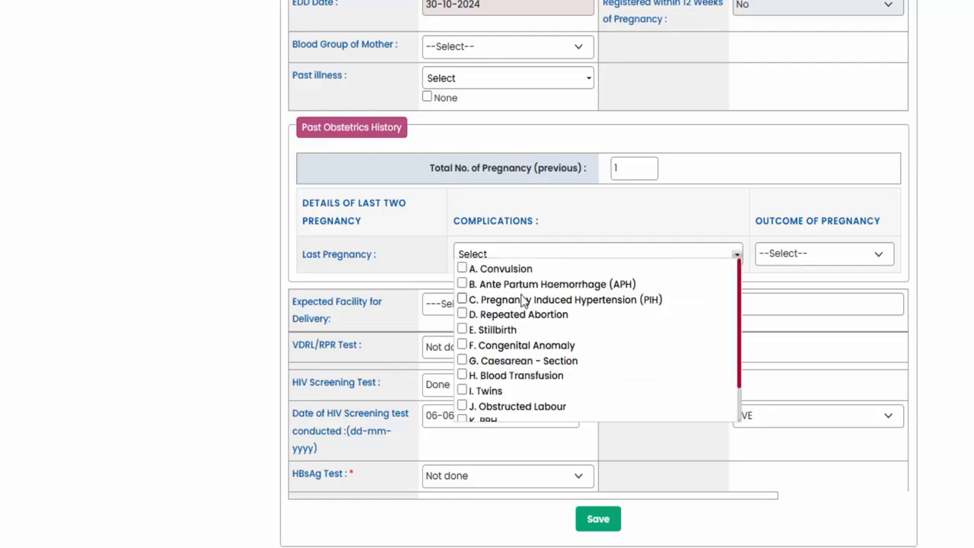
scroll(523, 302, "down", 1)
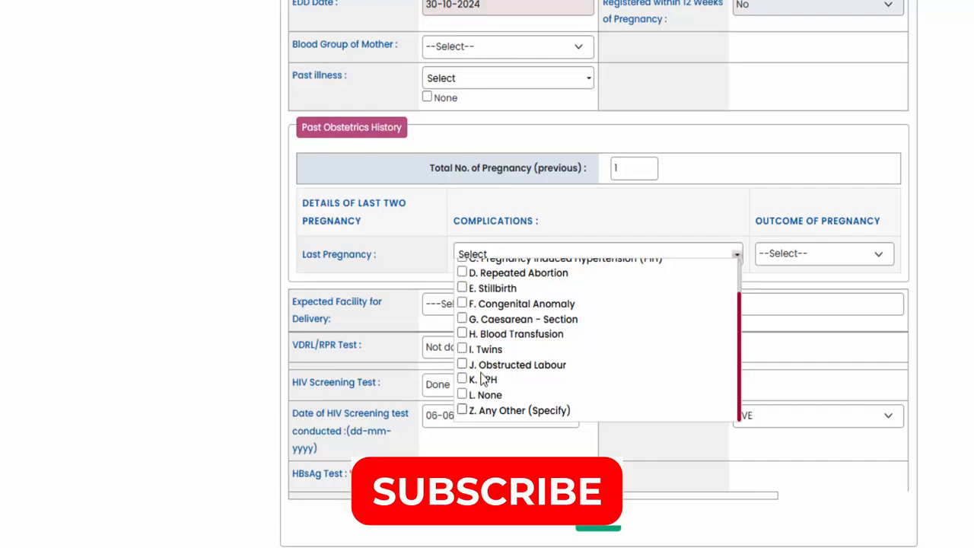
left_click(462, 395)
left_click(616, 221)
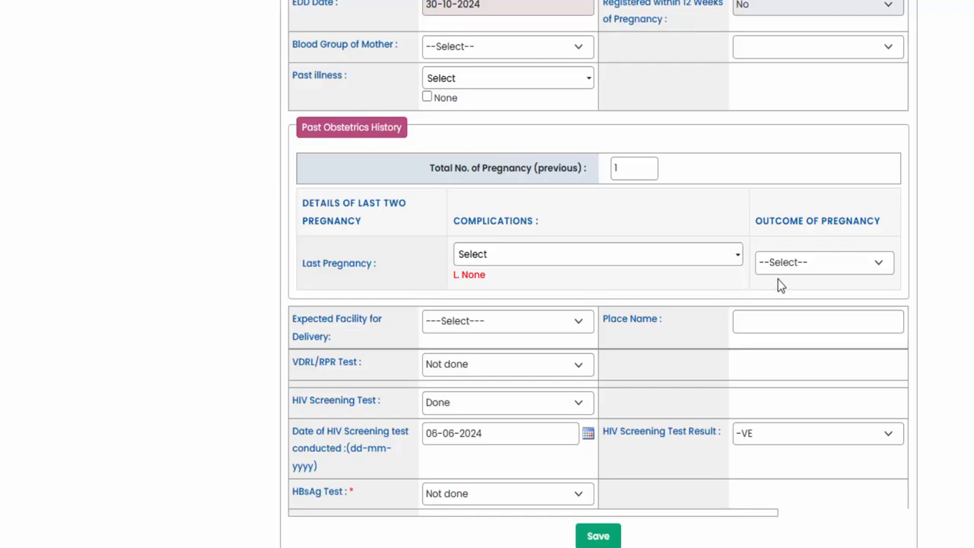
left_click(799, 267)
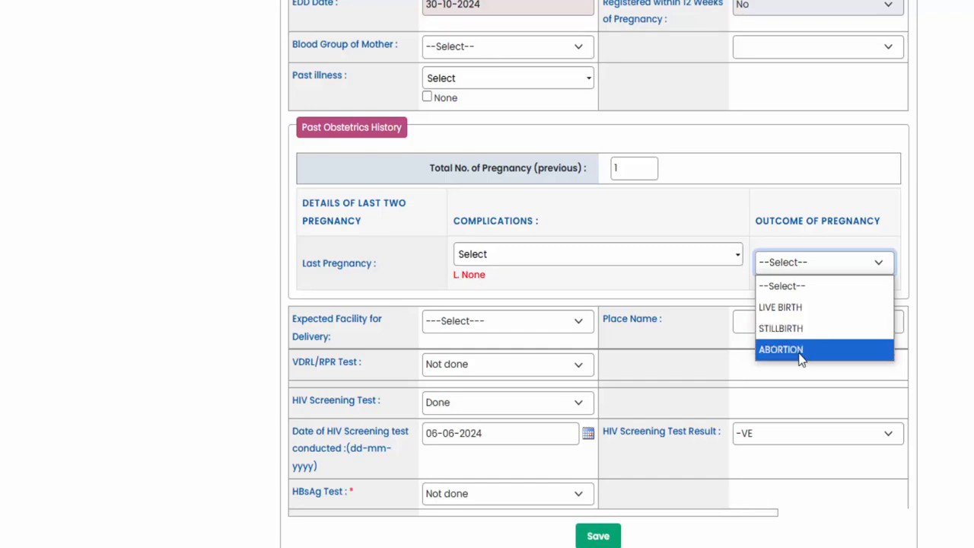
left_click(795, 315)
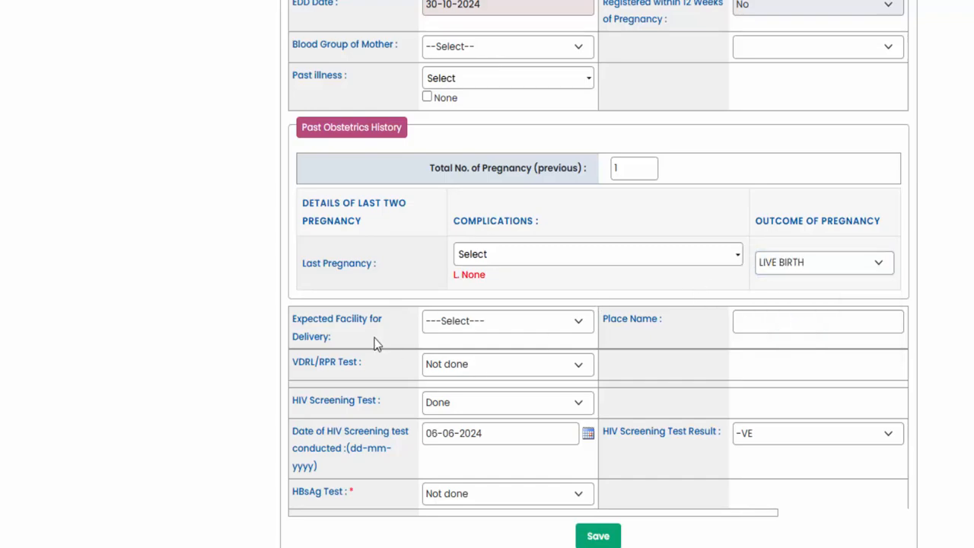
- Examine the expected delivery facility field and the HIV screening test options on PG-2
left_click_drag(294, 319, 339, 342)
left_click(342, 340)
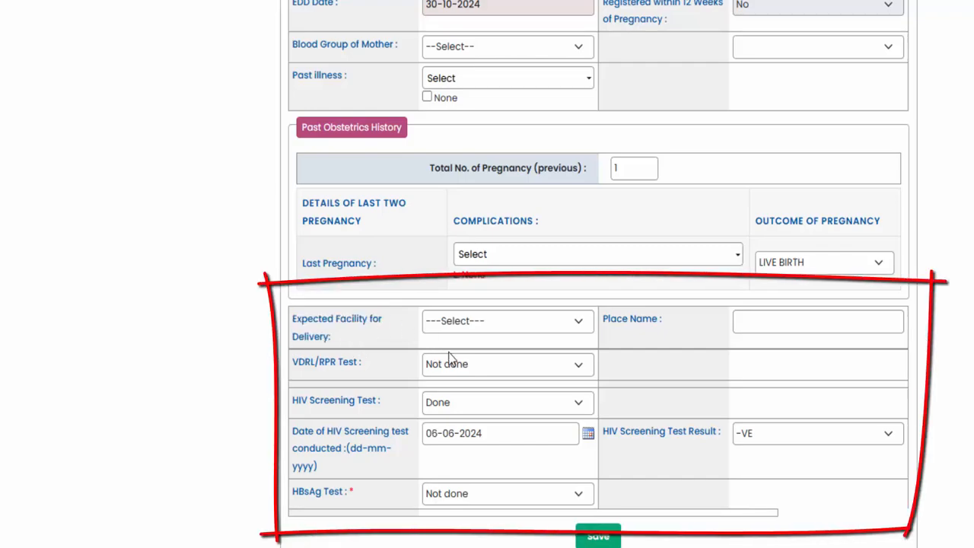
scroll(453, 352, "down", 1)
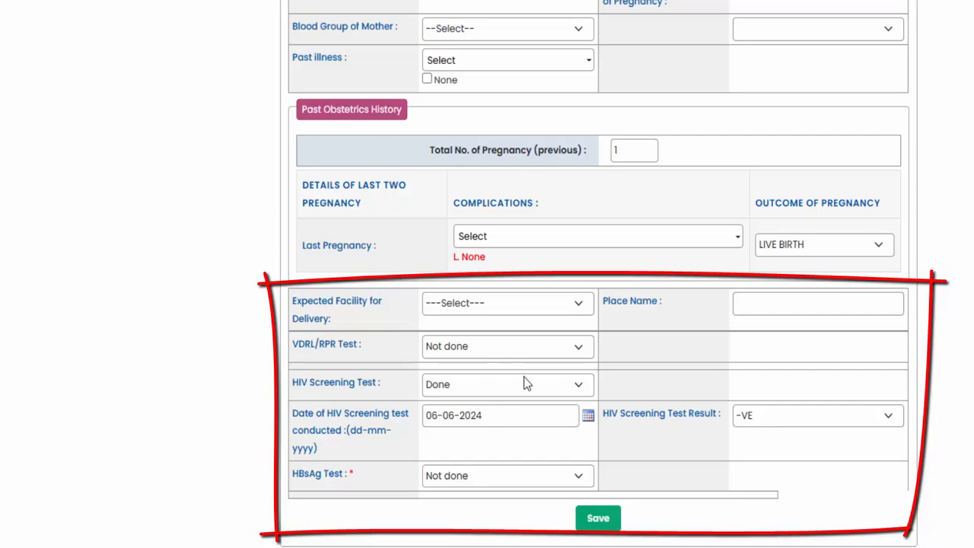
left_click(447, 386)
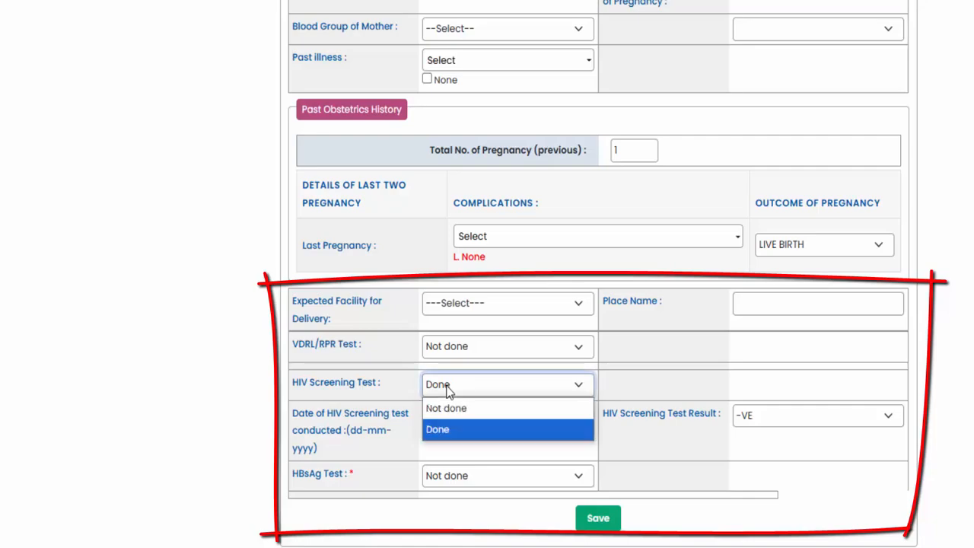
left_click(447, 388)
left_click(449, 388)
left_click(395, 389)
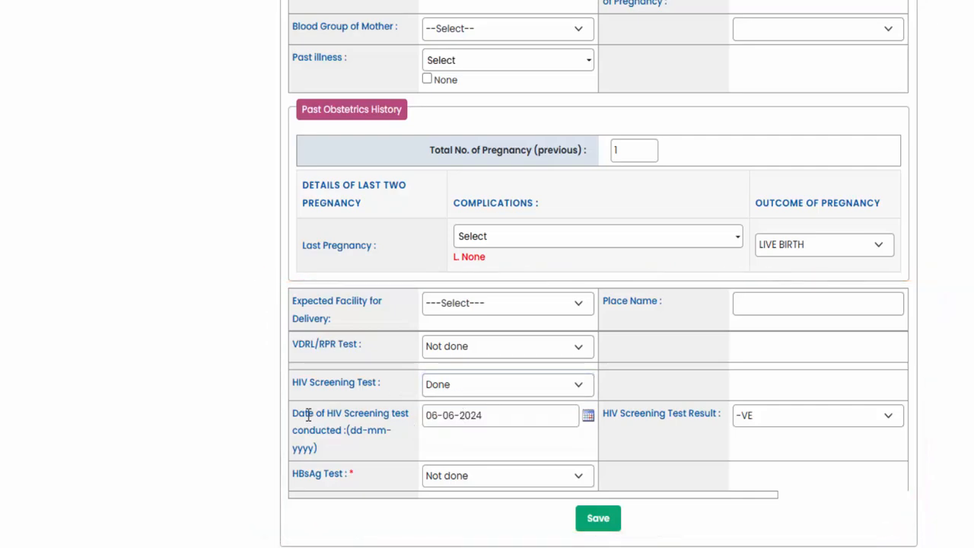
- Examine the HIV screening test date, its result options and the HBsAg test options
left_click_drag(300, 416, 383, 427)
left_click(383, 427)
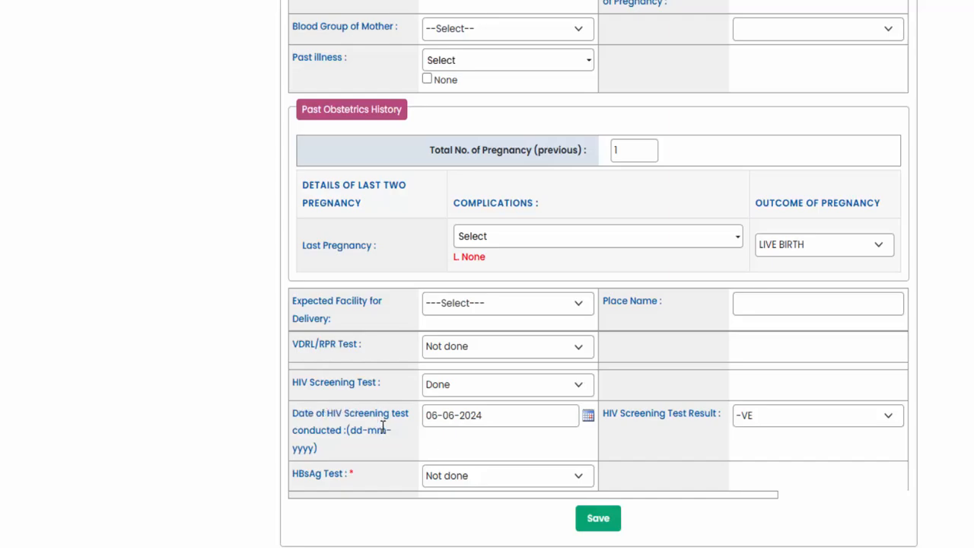
left_click(791, 419)
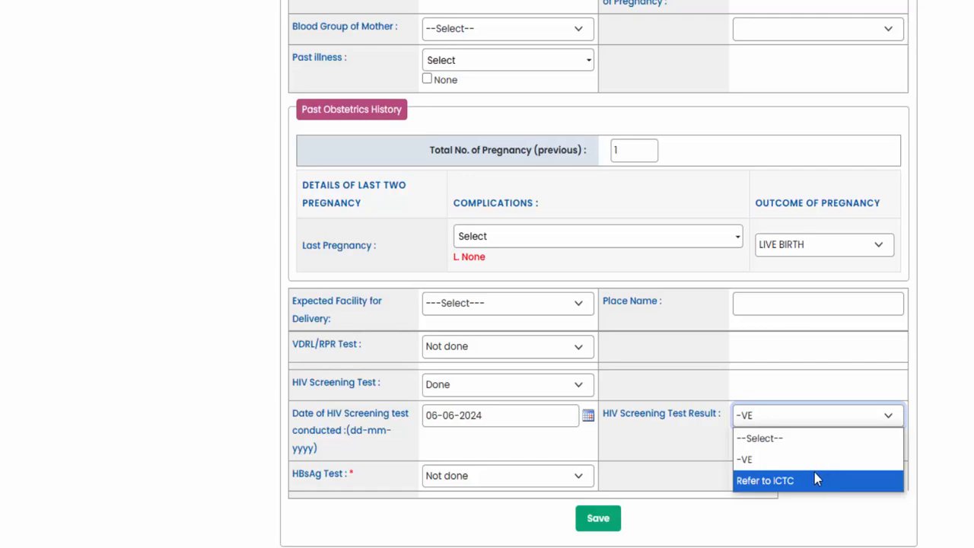
left_click(712, 457)
left_click(706, 450)
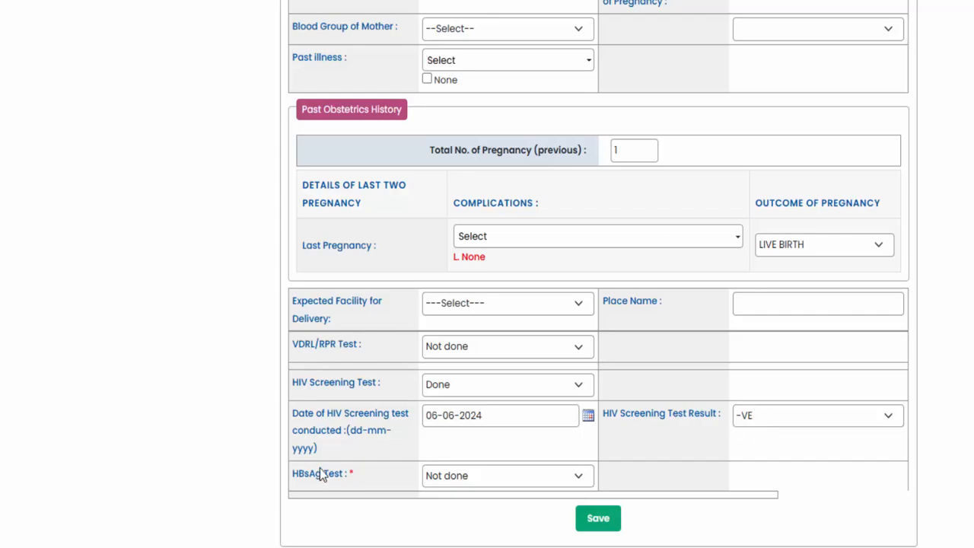
left_click(467, 478)
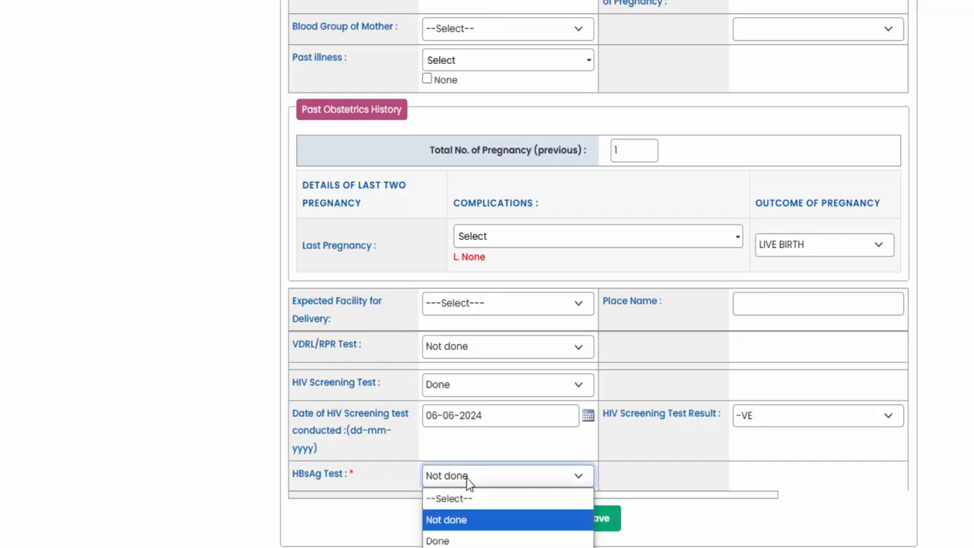
left_click(467, 478)
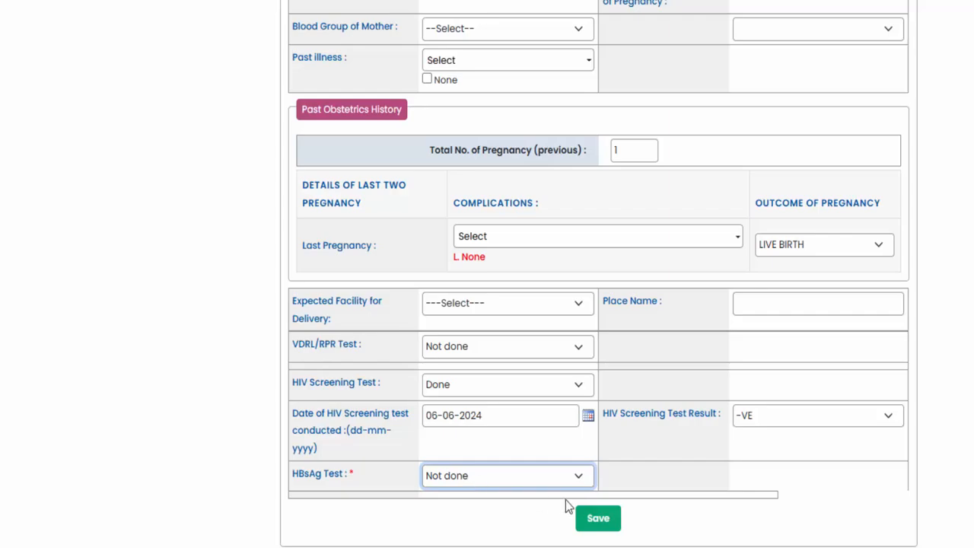
- Save the General Information (PG-2) entries and open the woman's ANC Details page
left_click(608, 523)
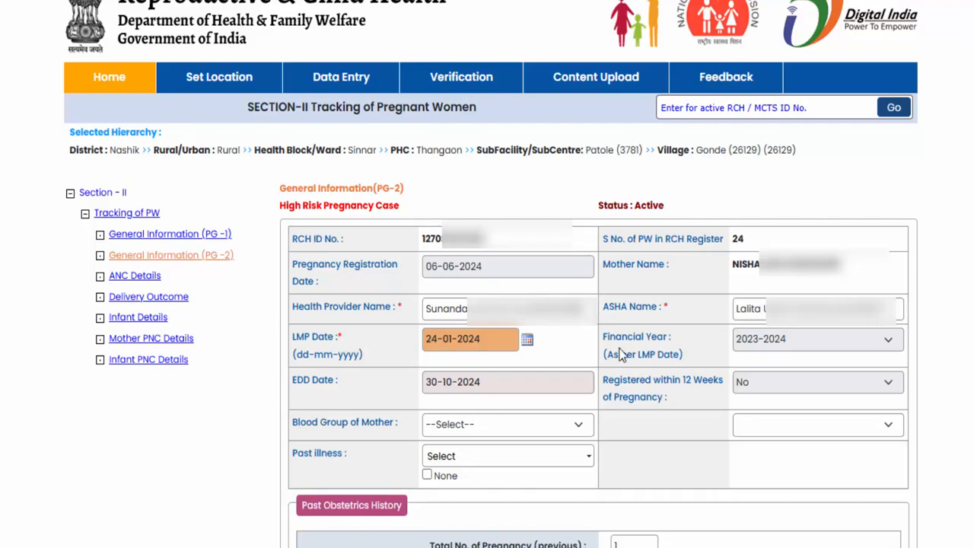
scroll(620, 354, "down", 2)
scroll(589, 316, "down", 2)
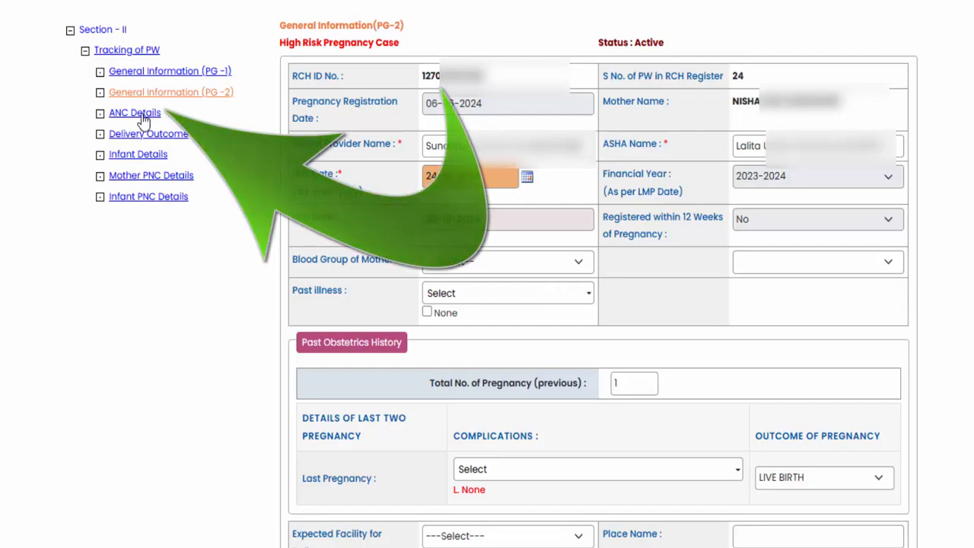
scroll(464, 270, "down", 5)
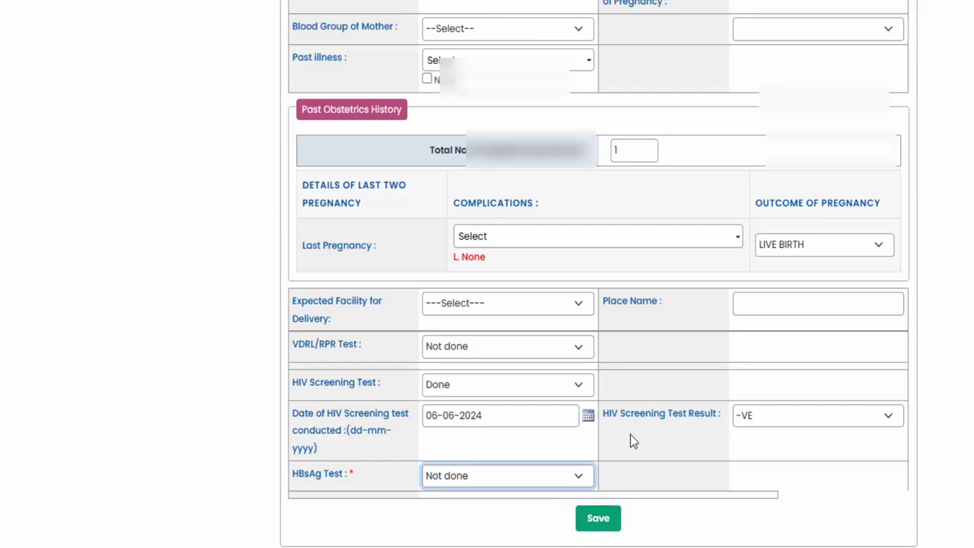
scroll(612, 433, "up", 5)
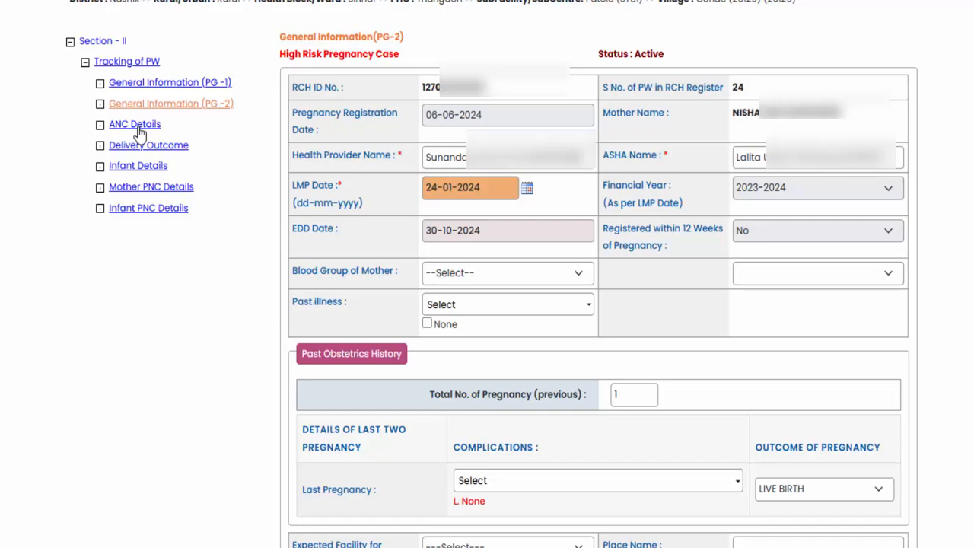
left_click(140, 128)
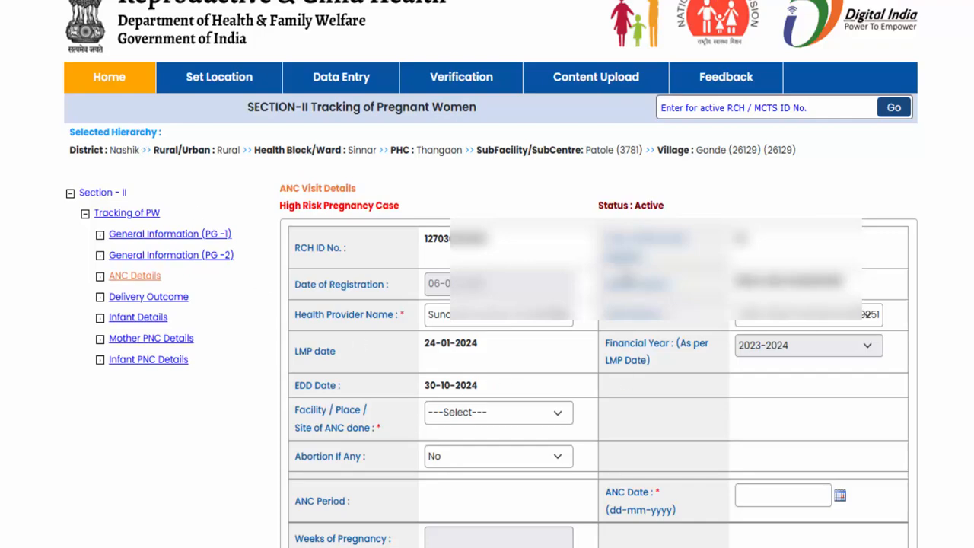
- Examine the table of previously recorded ANC visits below the ANC Visit Details form
scroll(550, 258, "down", 1)
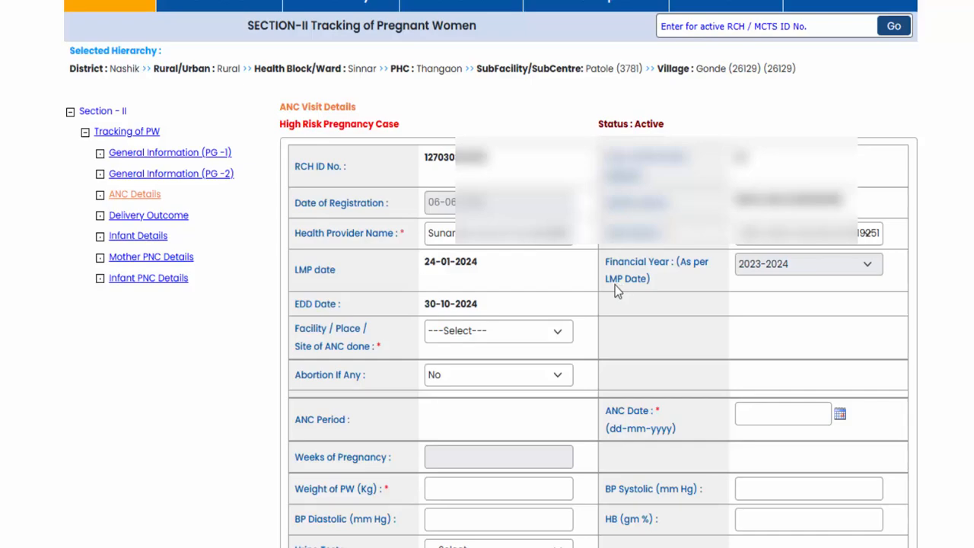
scroll(614, 284, "down", 10)
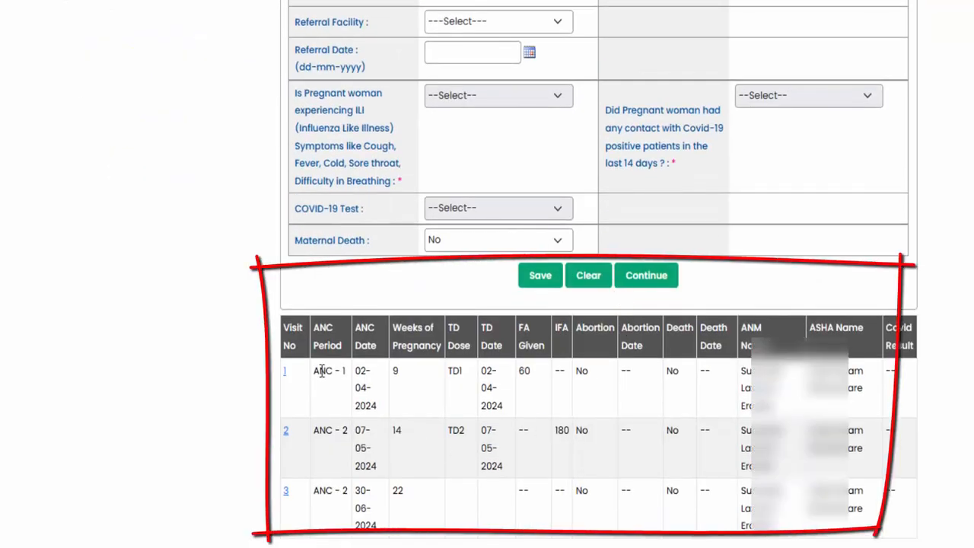
left_click_drag(328, 391, 414, 491)
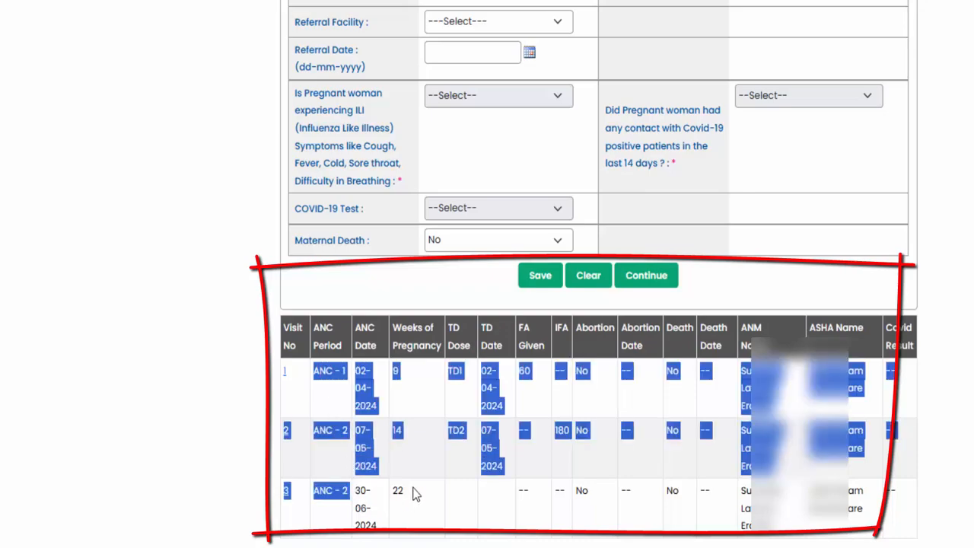
left_click(416, 492)
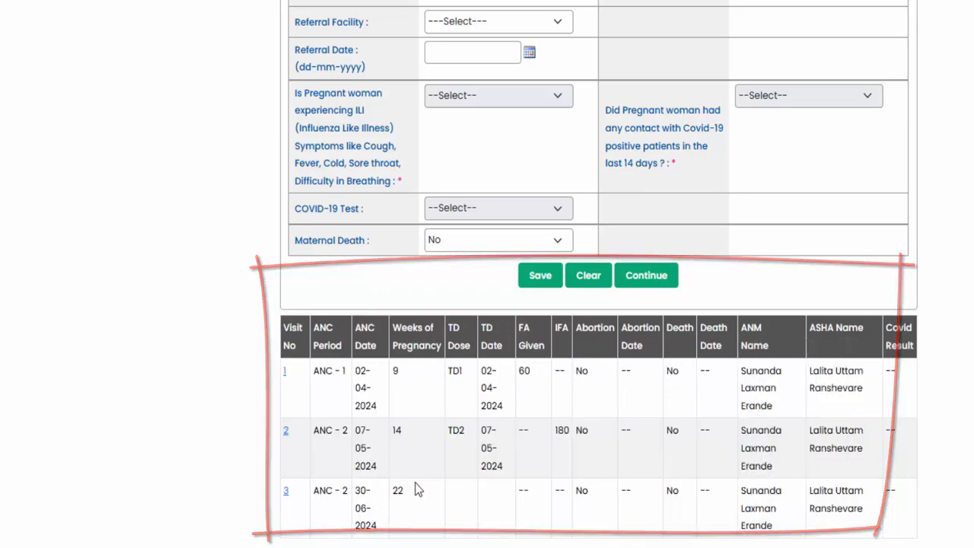
- Examine the pregnancy risk label in the heading of the ANC Visit Details form
scroll(419, 480, "up", 10)
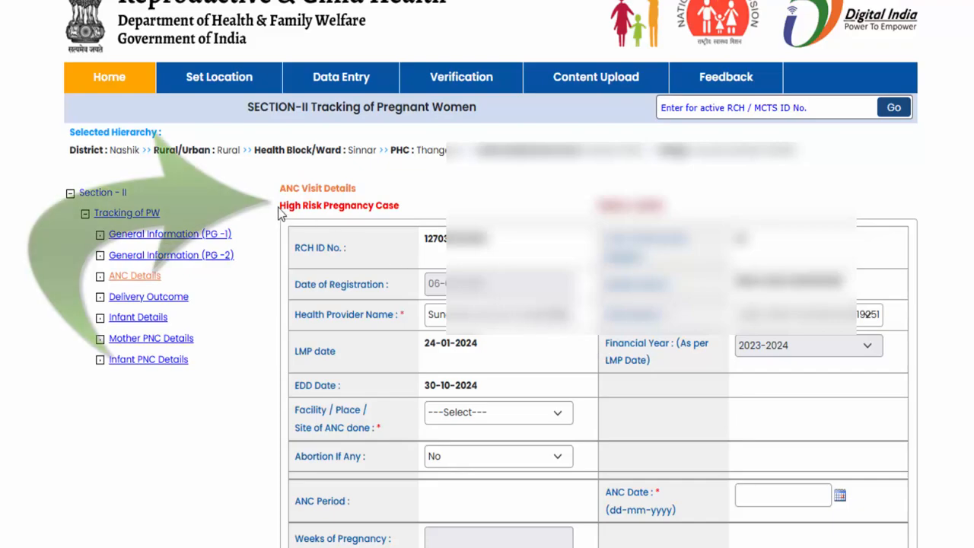
left_click_drag(308, 207, 395, 211)
left_click(327, 206)
left_click(396, 213)
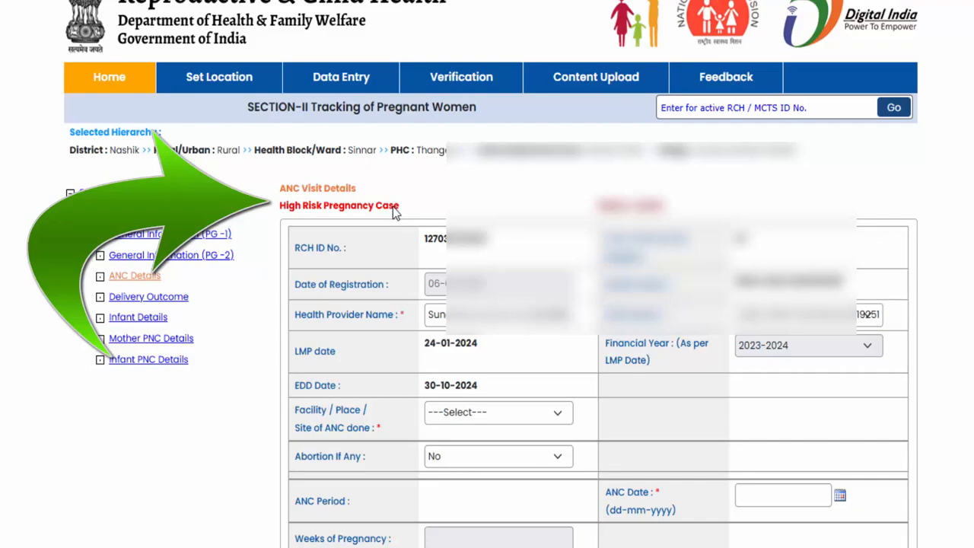
scroll(393, 210, "down", 2)
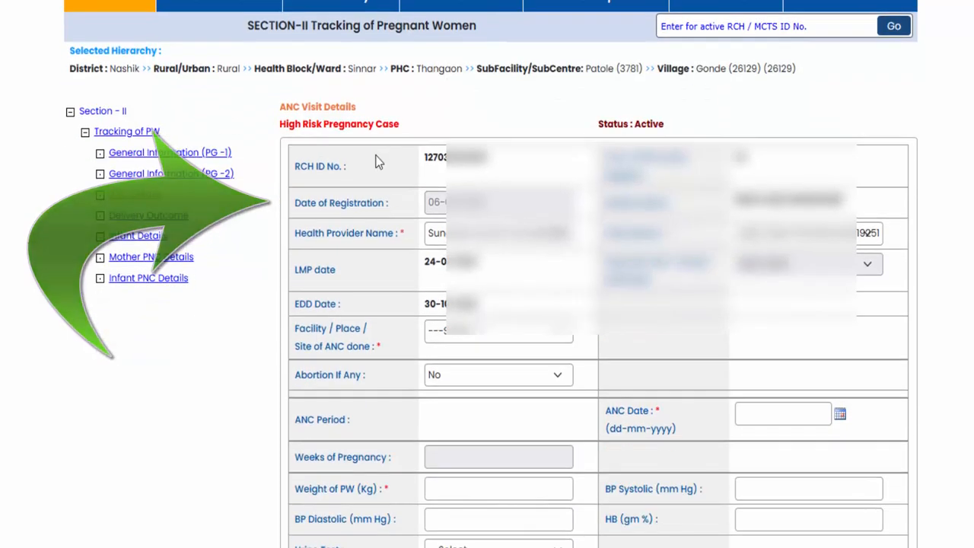
left_click_drag(287, 125, 362, 134)
left_click(362, 133)
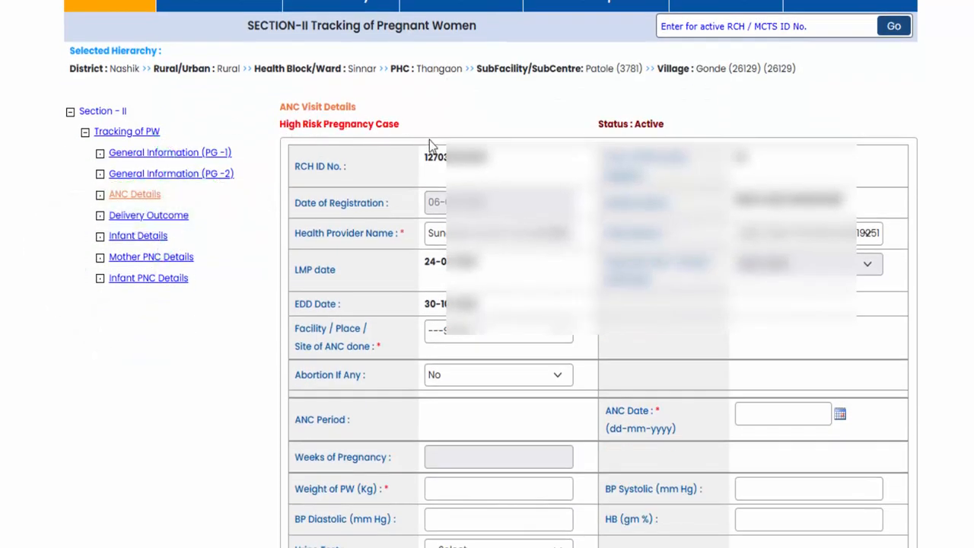
- Examine the RCH ID, registration date, health provider, LMP date and EDD fields of the ANC visit form
scroll(559, 136, "down", 2)
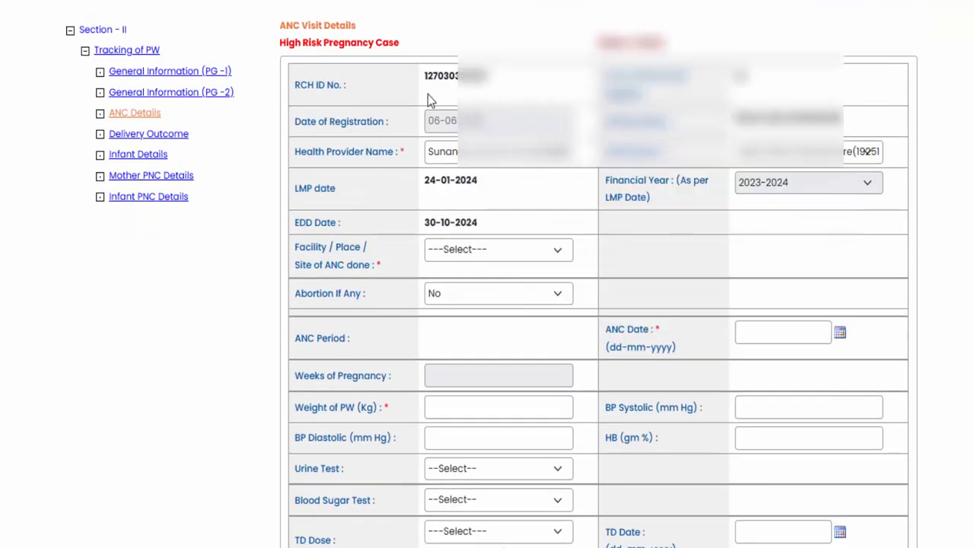
left_click_drag(417, 81, 467, 222)
left_click(498, 210)
- Set the facility/place/site of ANC done to Village and the place name to Gonde (26129)
scroll(502, 174, "down", 1)
left_click_drag(296, 166, 373, 188)
left_click(377, 190)
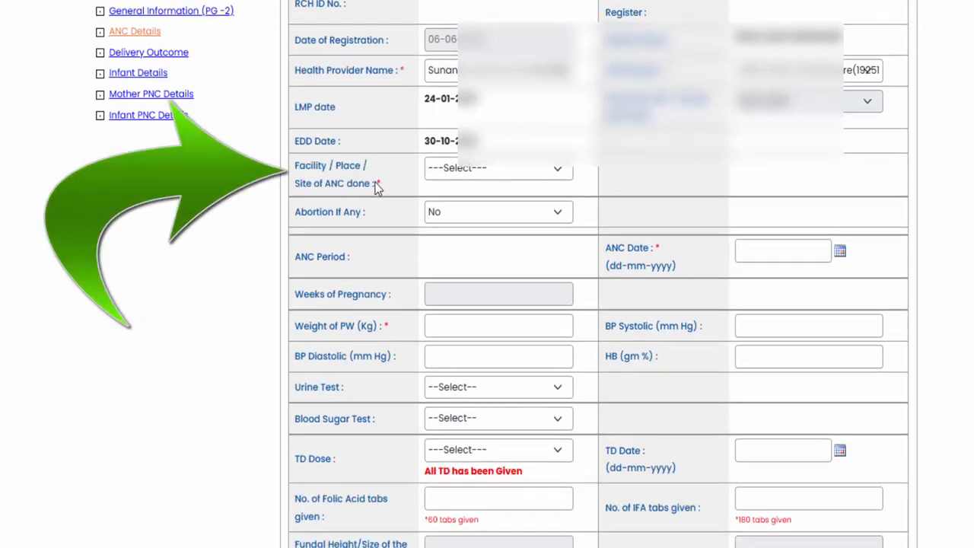
left_click(477, 171)
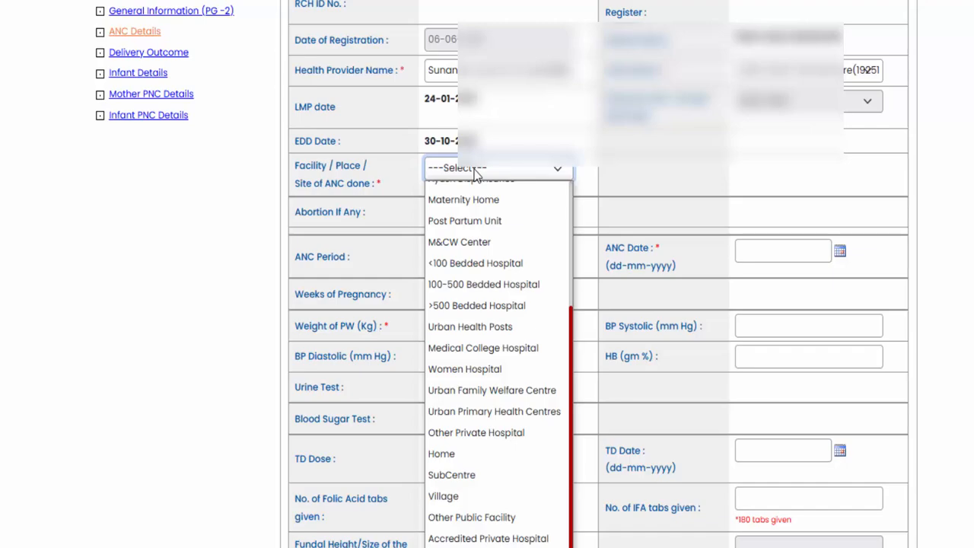
scroll(483, 289, "up", 1)
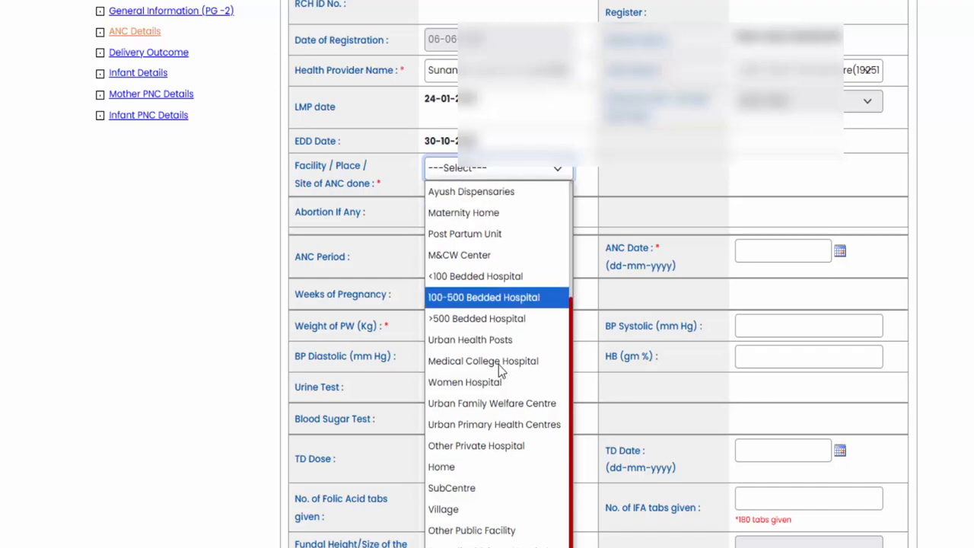
left_click(513, 509)
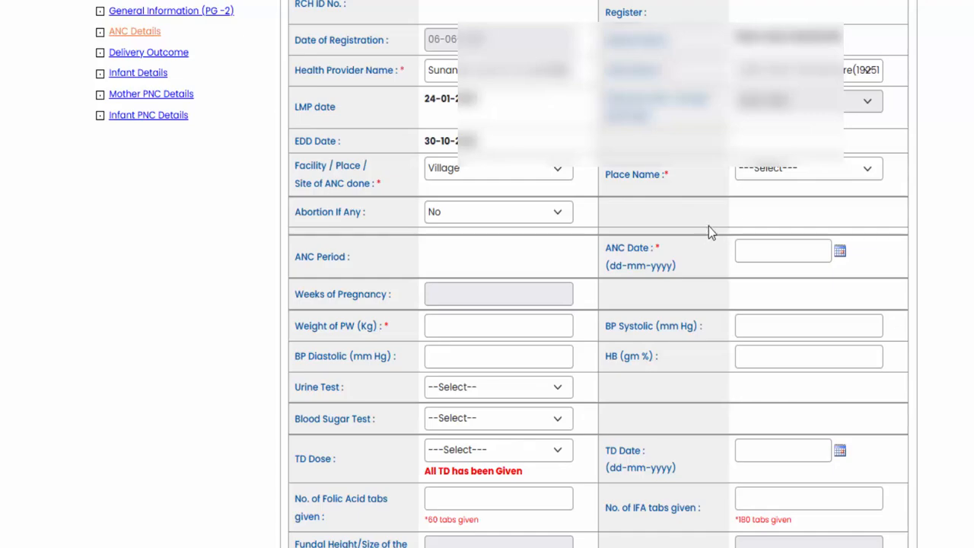
left_click(798, 175)
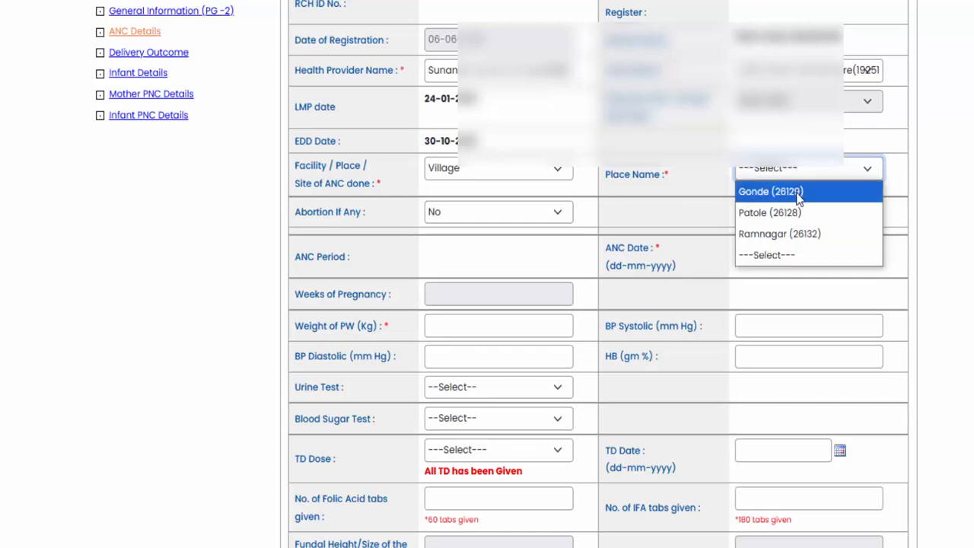
left_click(791, 199)
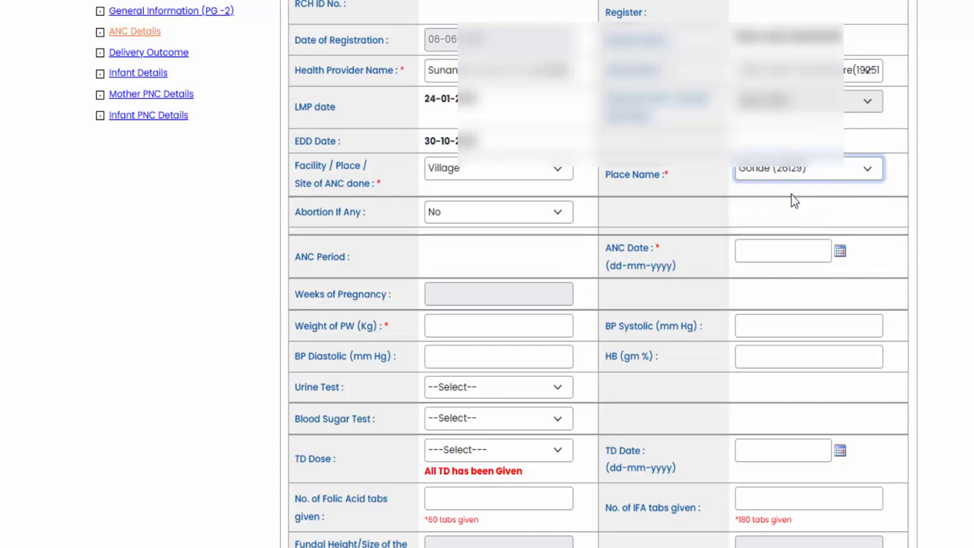
- Open the calendar of the ANC Date field in the ANC visit form
scroll(691, 204, "down", 1)
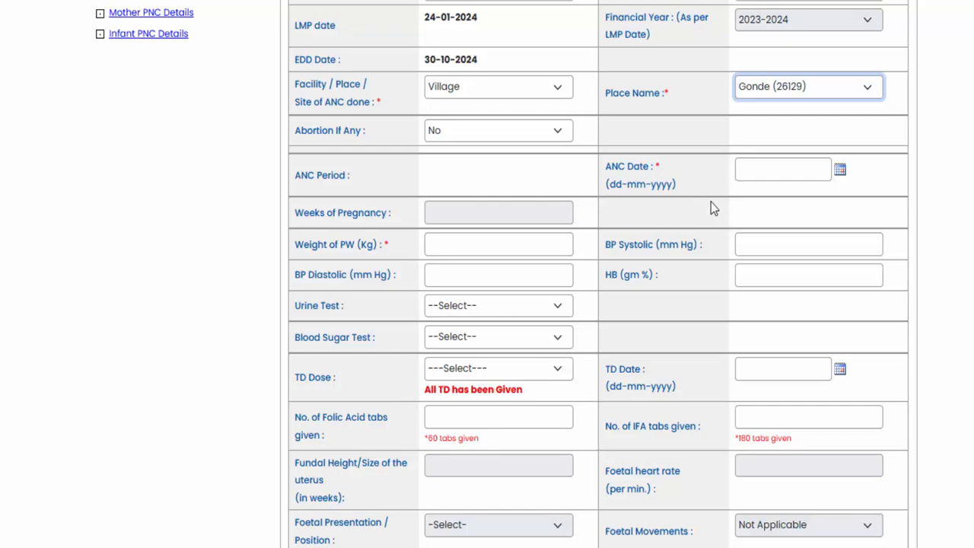
left_click(840, 170)
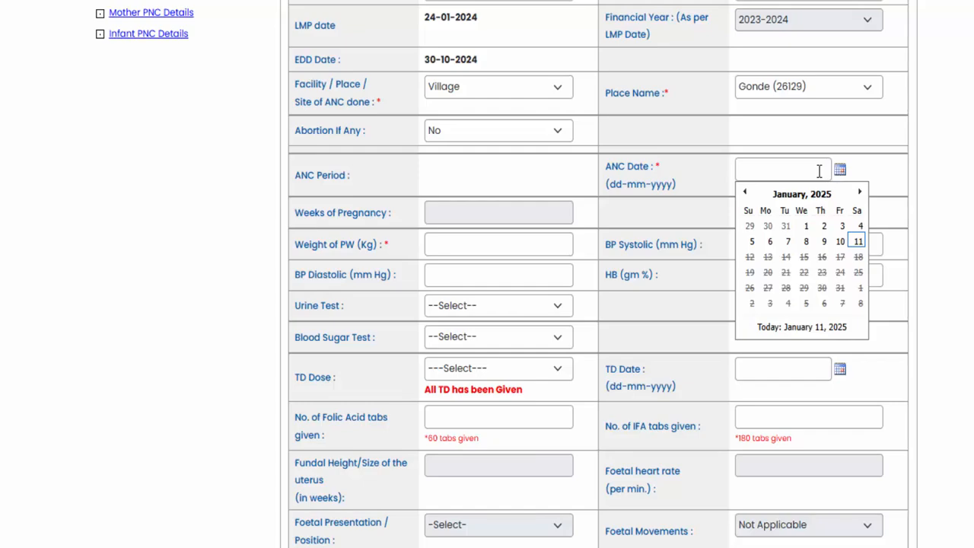
- Examine the ANC period, ANC date and weeks of pregnancy of each earlier visit in the table below the form
scroll(829, 145, "down", 7)
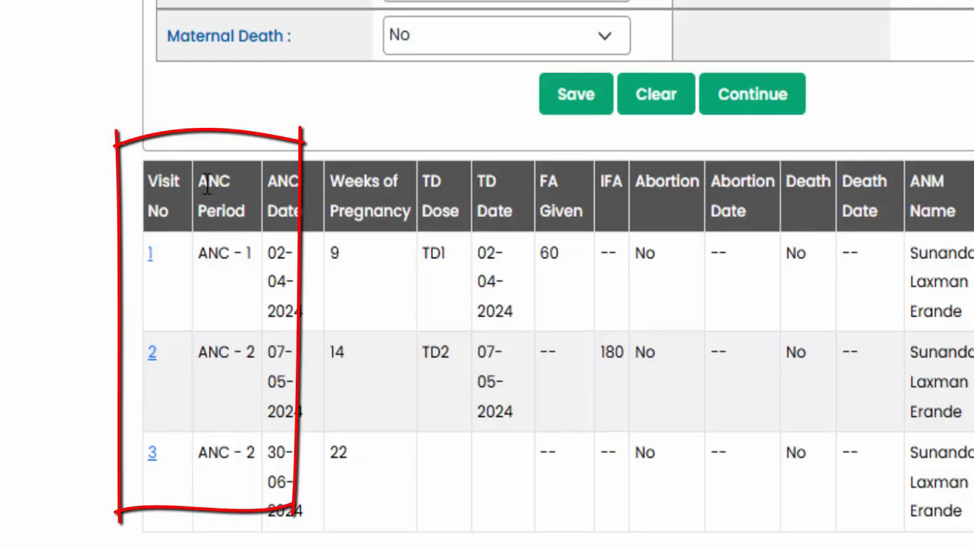
left_click_drag(198, 176, 246, 219)
left_click(246, 219)
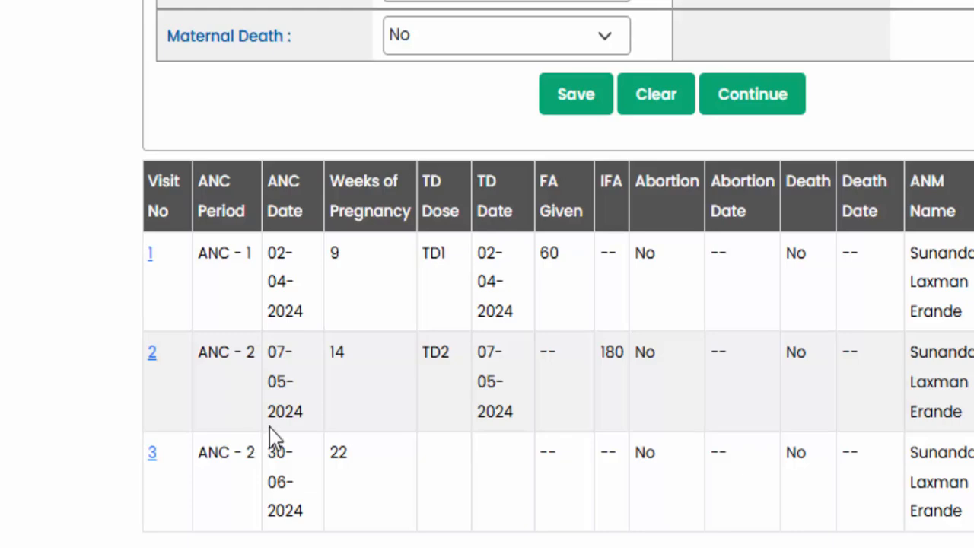
double_click(336, 253)
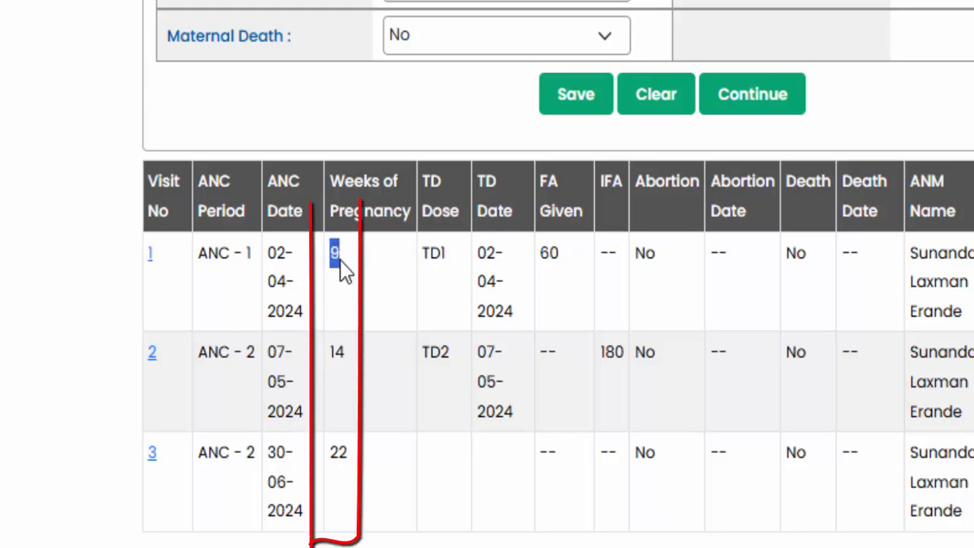
left_click(347, 266)
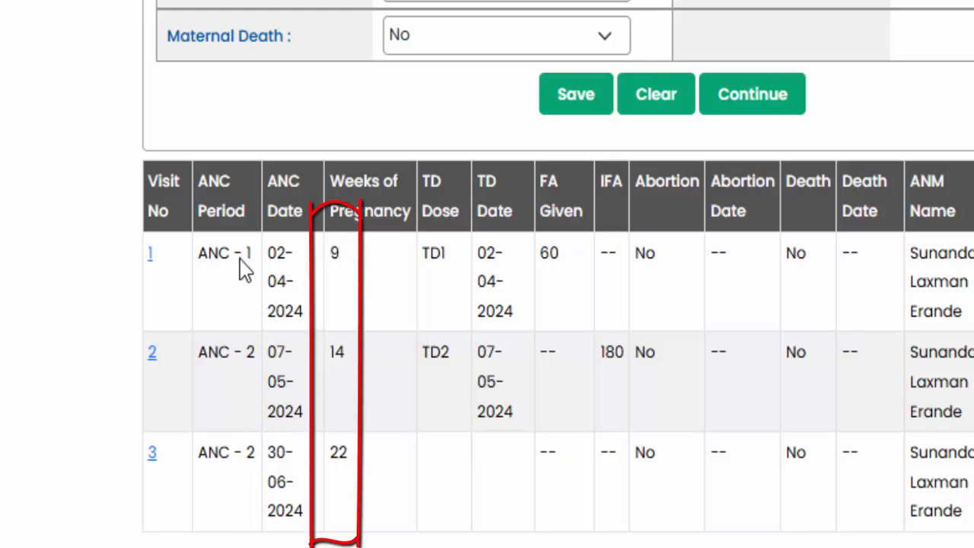
left_click_drag(199, 254, 251, 259)
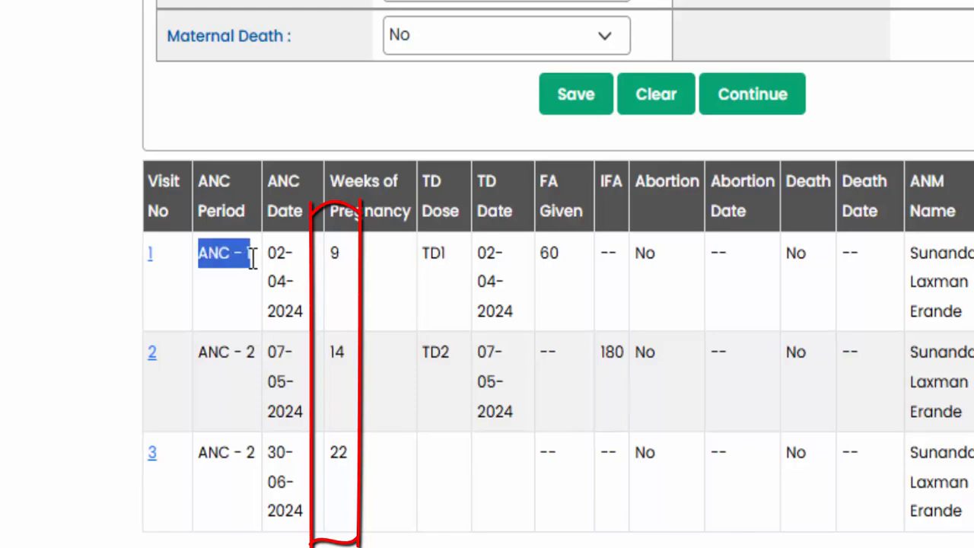
left_click(246, 265)
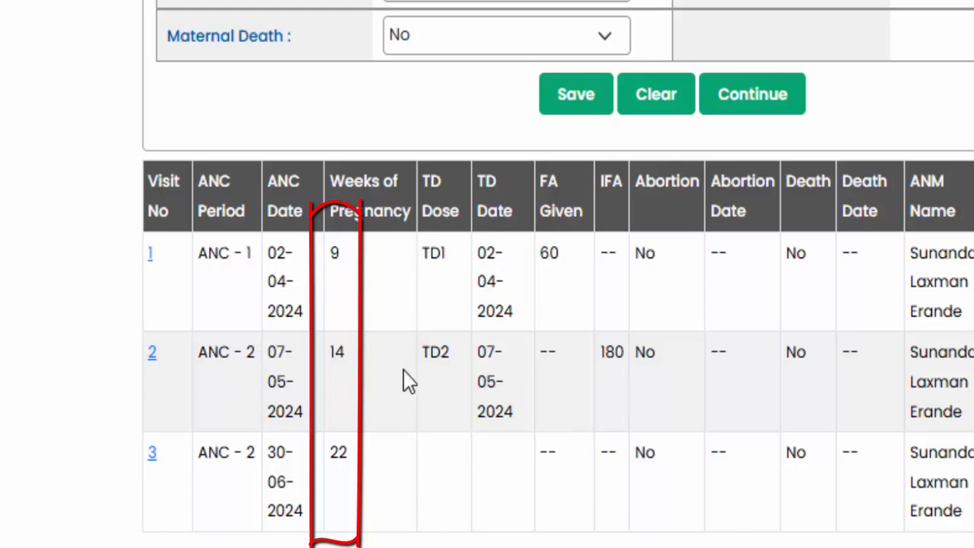
double_click(352, 362)
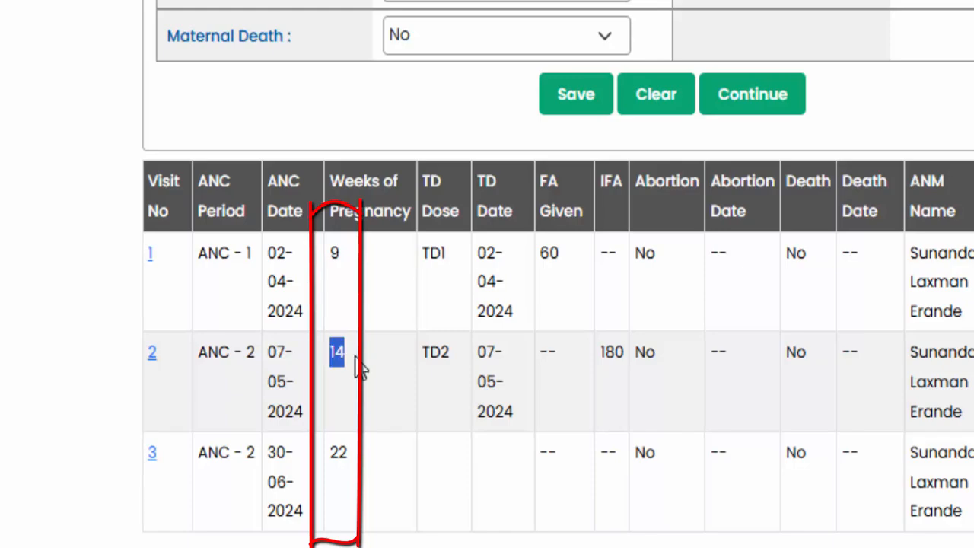
left_click(352, 380)
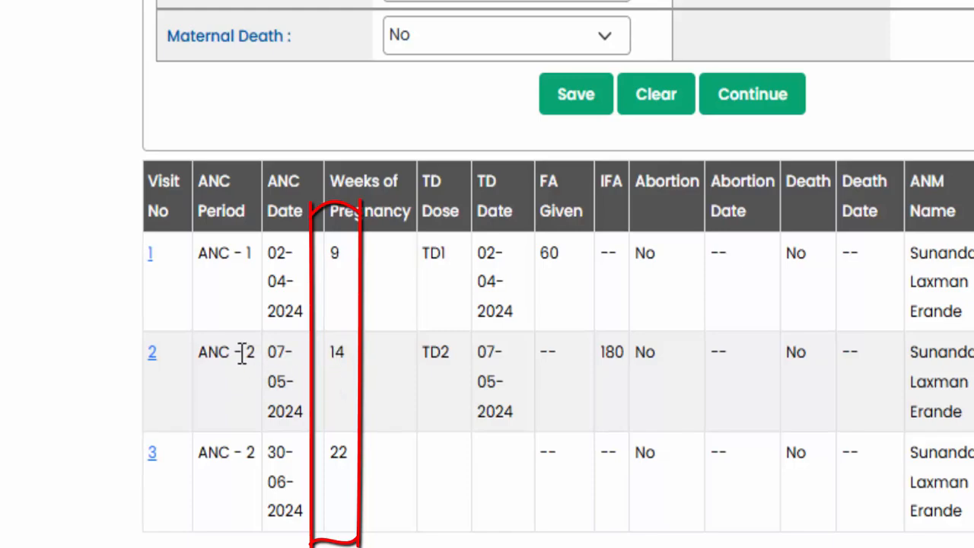
left_click_drag(242, 353, 262, 356)
left_click(344, 358)
double_click(336, 453)
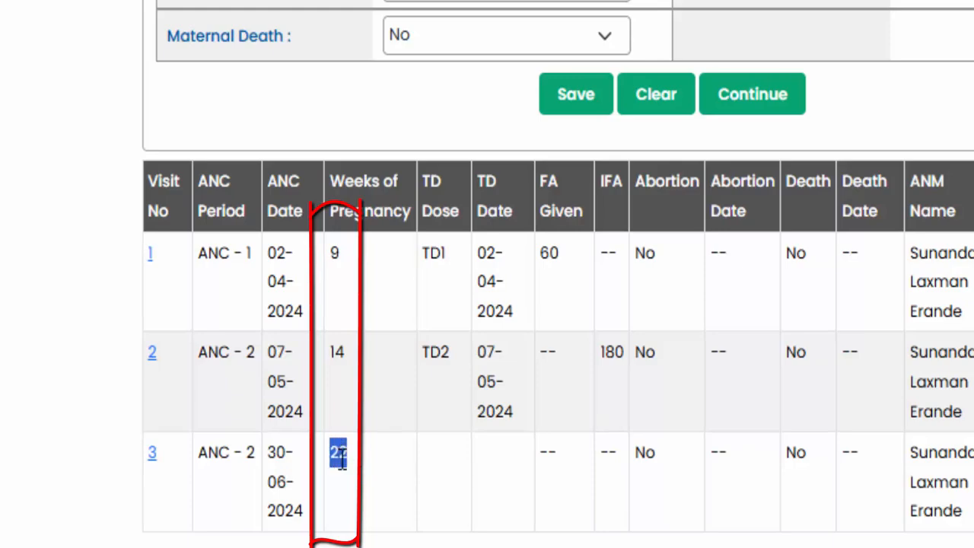
left_click(364, 488)
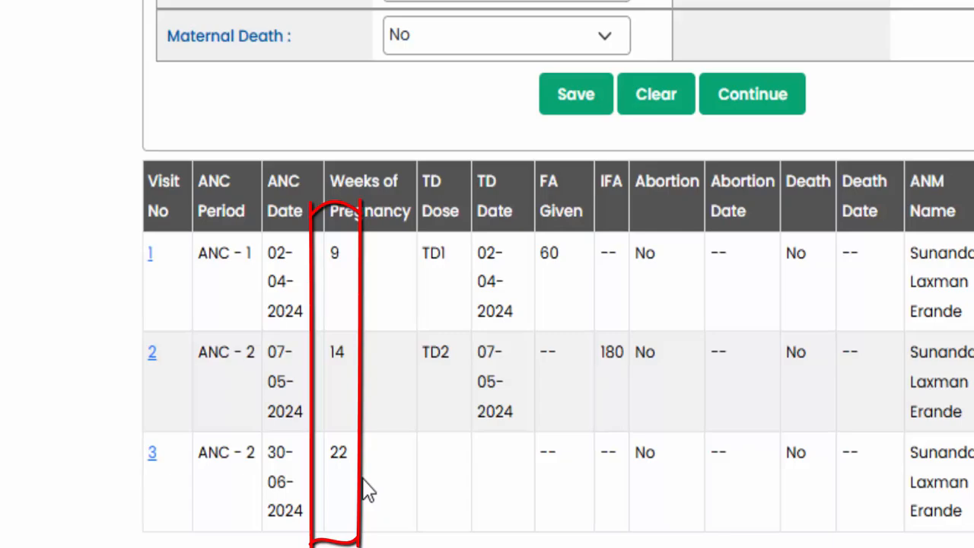
left_click_drag(201, 452, 254, 452)
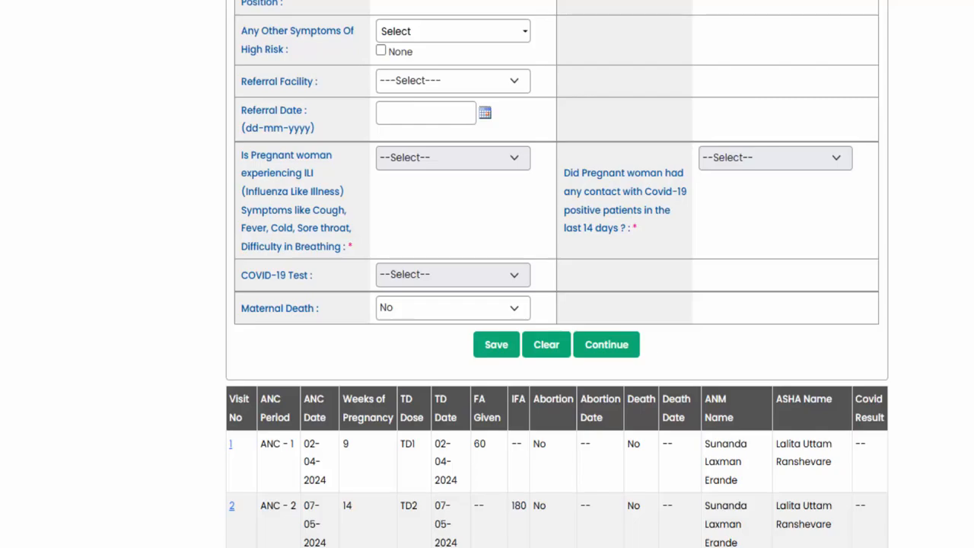
- Set the ANC date of the new visit to 01-08-2024
scroll(408, 466, "up", 10)
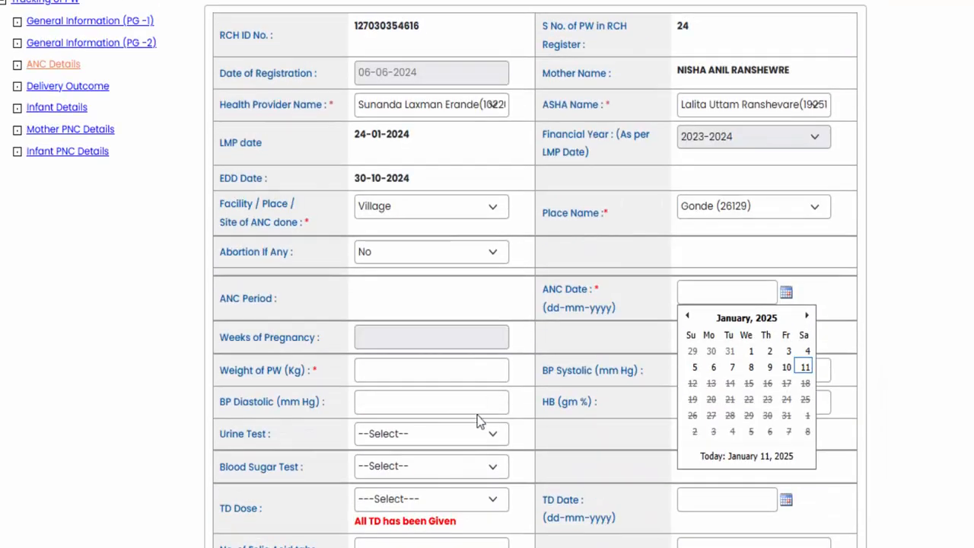
scroll(532, 266, "down", 6)
left_click(788, 115)
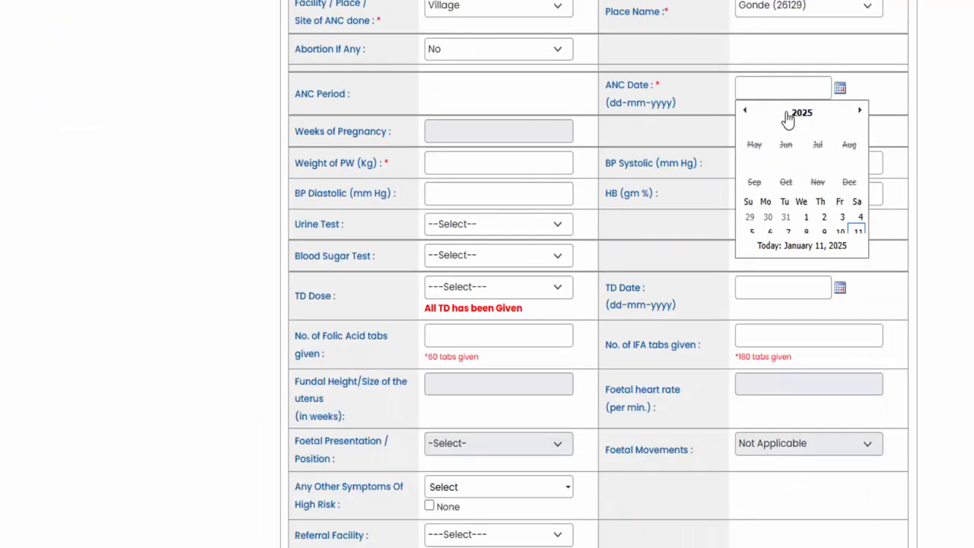
left_click(745, 112)
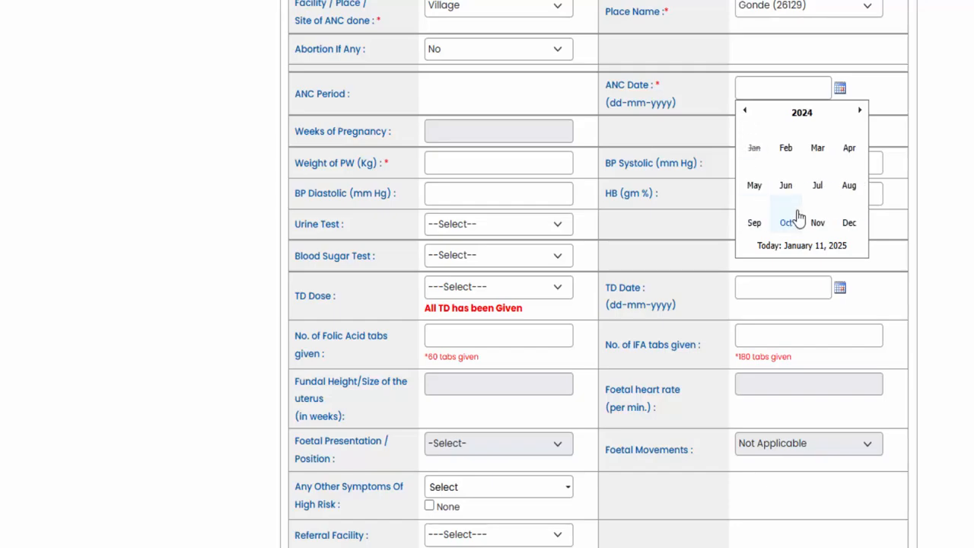
left_click(785, 222)
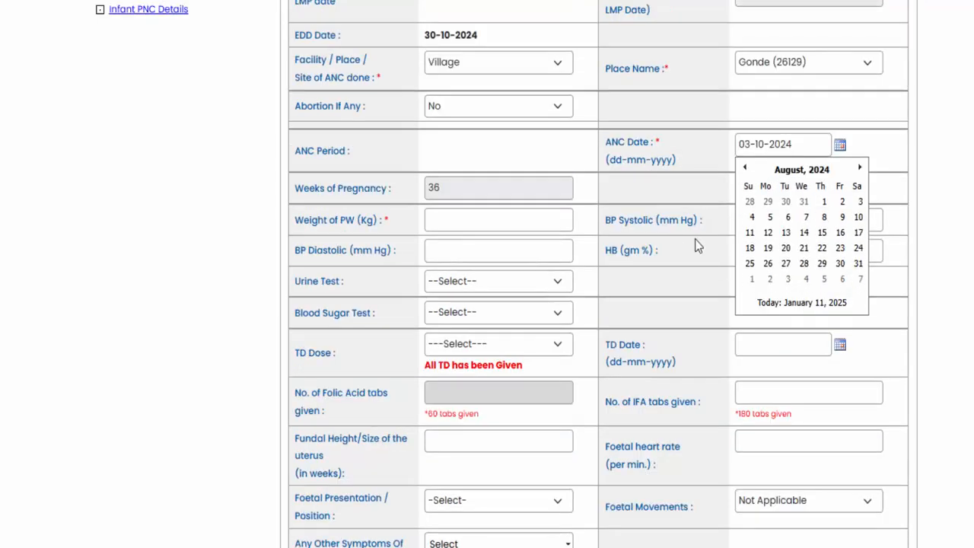
left_click(823, 204)
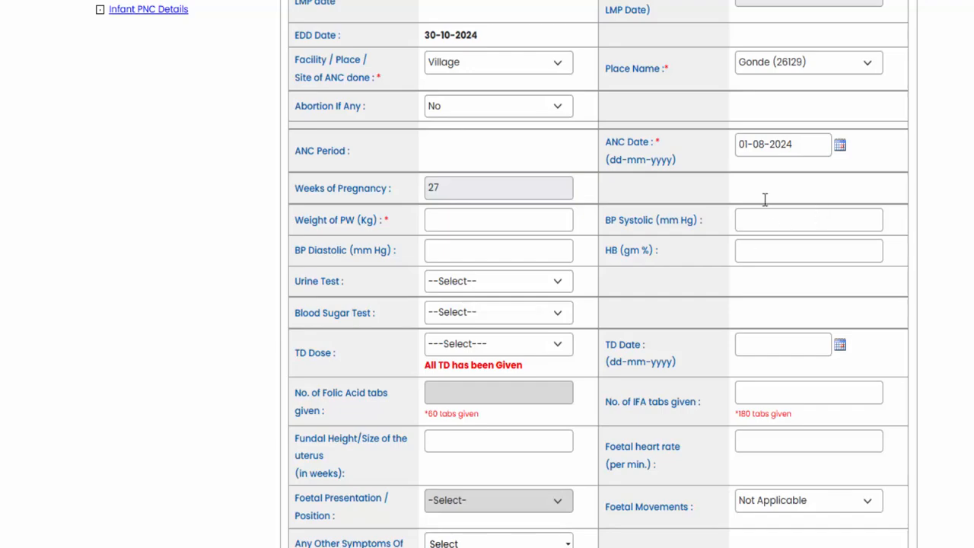
- Examine the ANC Date label and the Weeks of Pregnancy value calculated for the new visit
left_click_drag(604, 145, 625, 152)
left_click(654, 156)
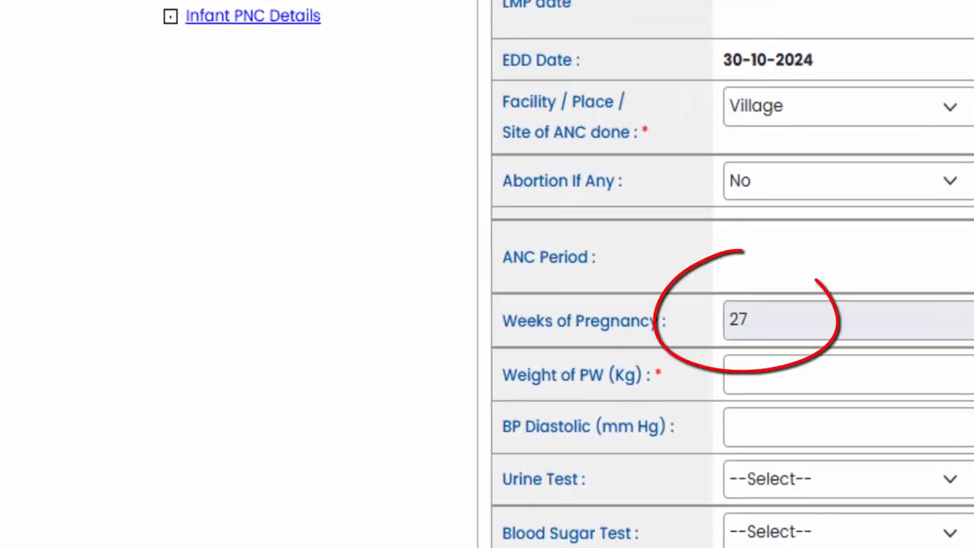
left_click_drag(786, 327, 734, 320)
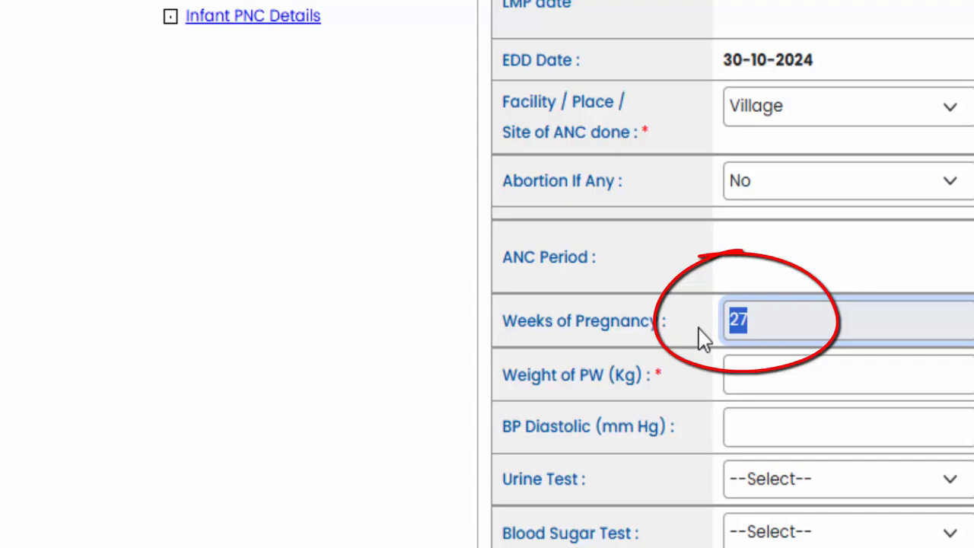
left_click(631, 325)
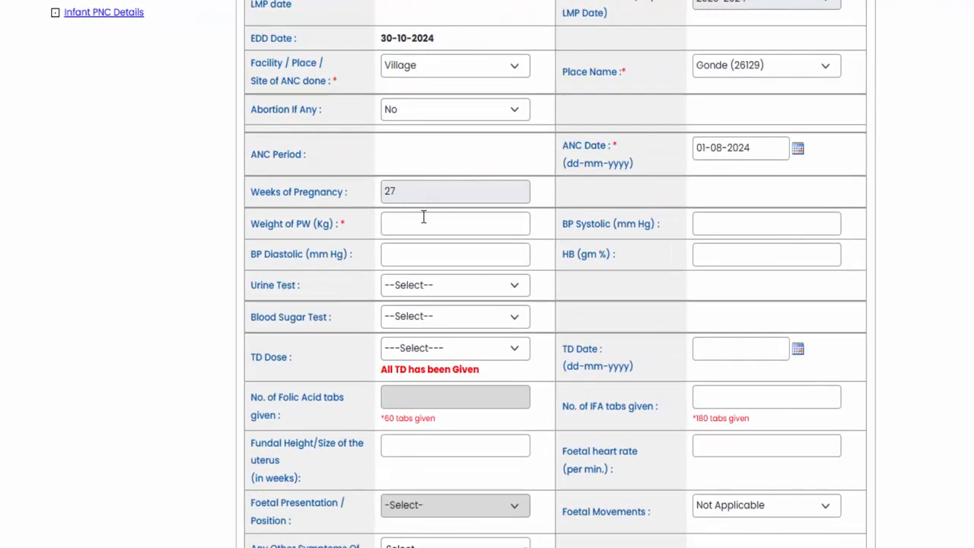
- Set the weight of PW to 55 kg and go through the BP systolic, BP diastolic and HB fields without filling them
left_click(424, 218)
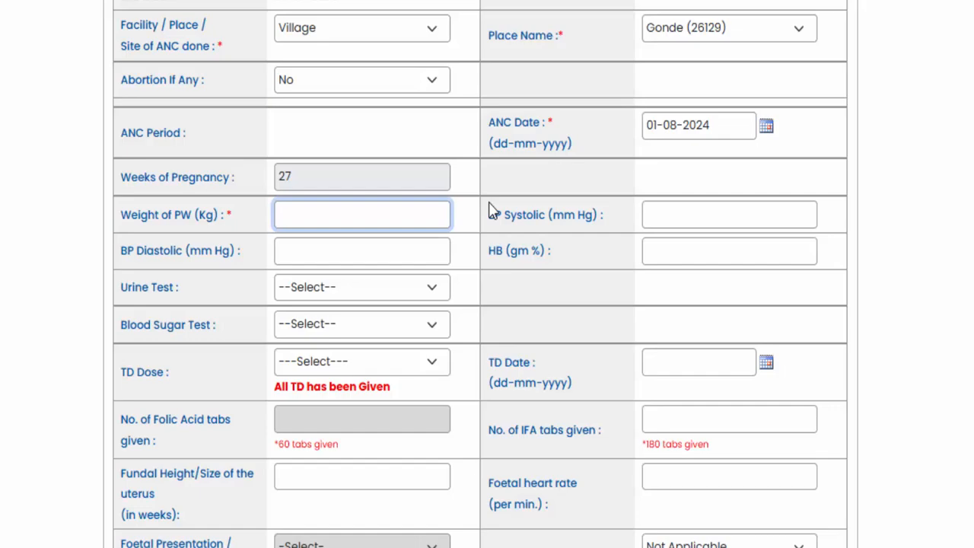
type("55")
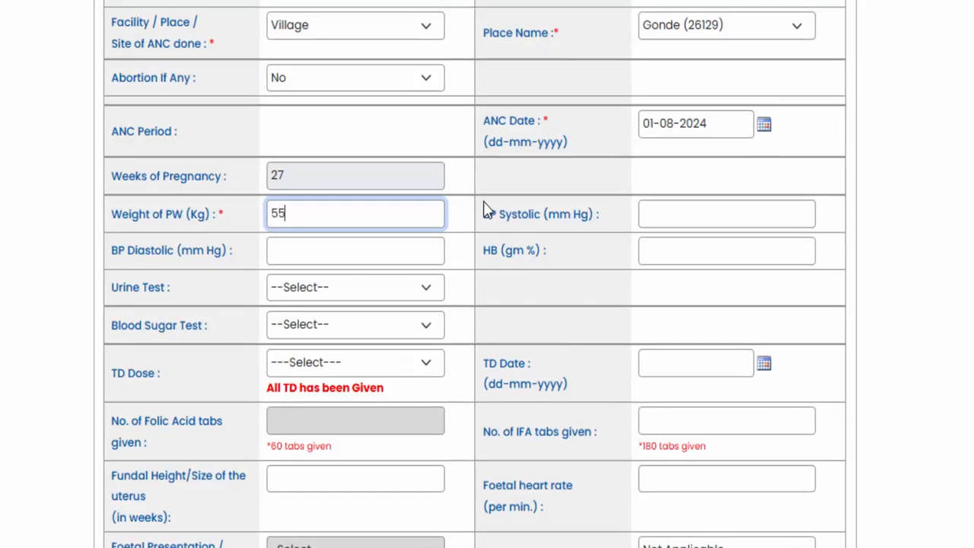
left_click(656, 217)
left_click(362, 259)
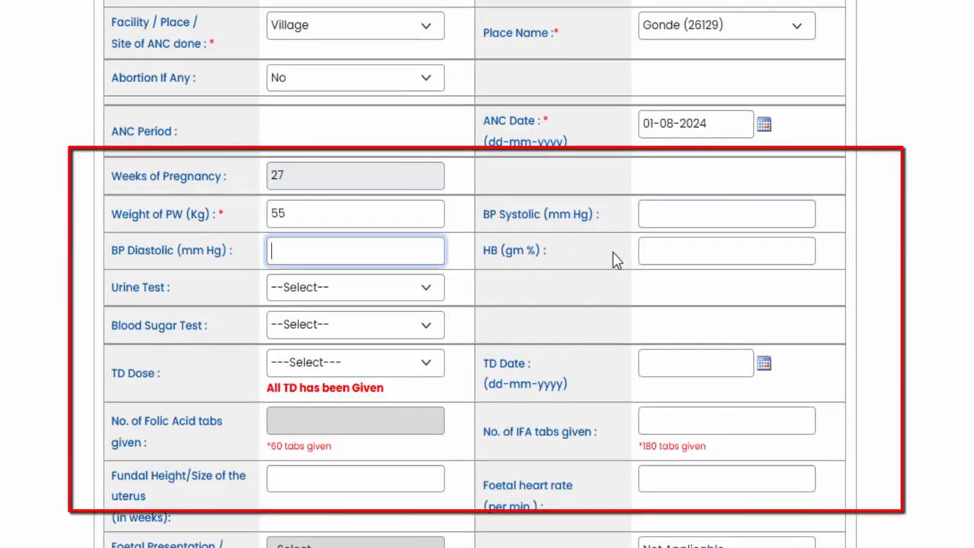
left_click(696, 250)
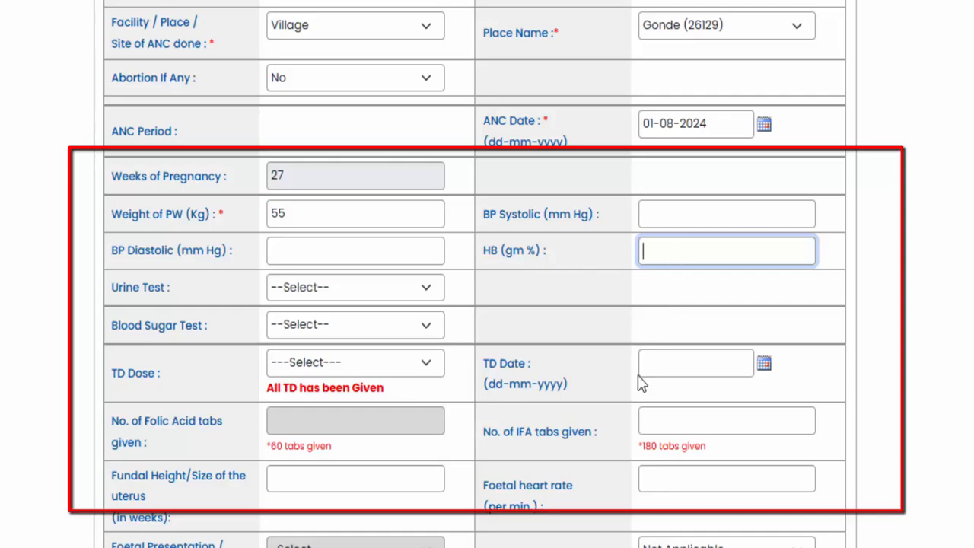
- Examine the TD Dose options, the note beneath them and the TD Date calendar
left_click(336, 363)
left_click(329, 389)
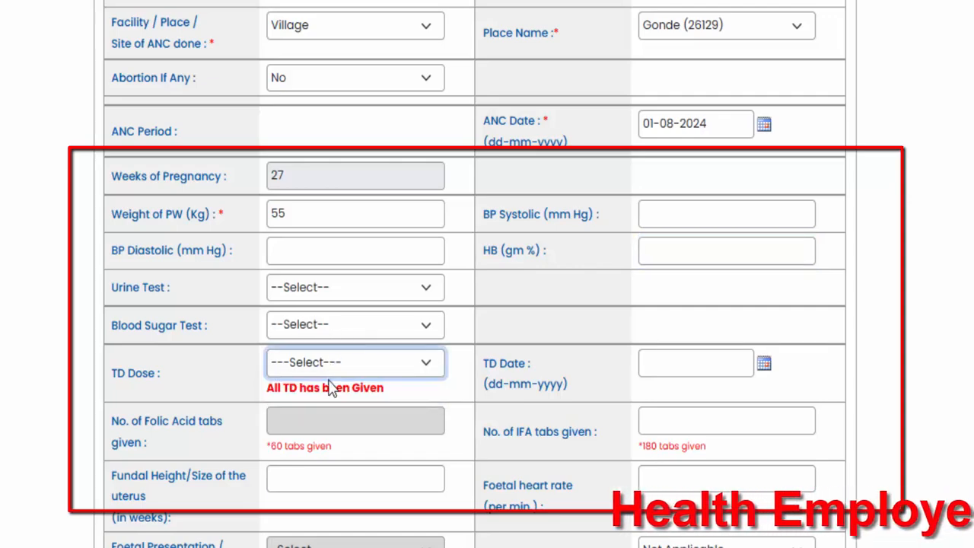
left_click_drag(287, 388, 320, 388)
left_click(291, 382)
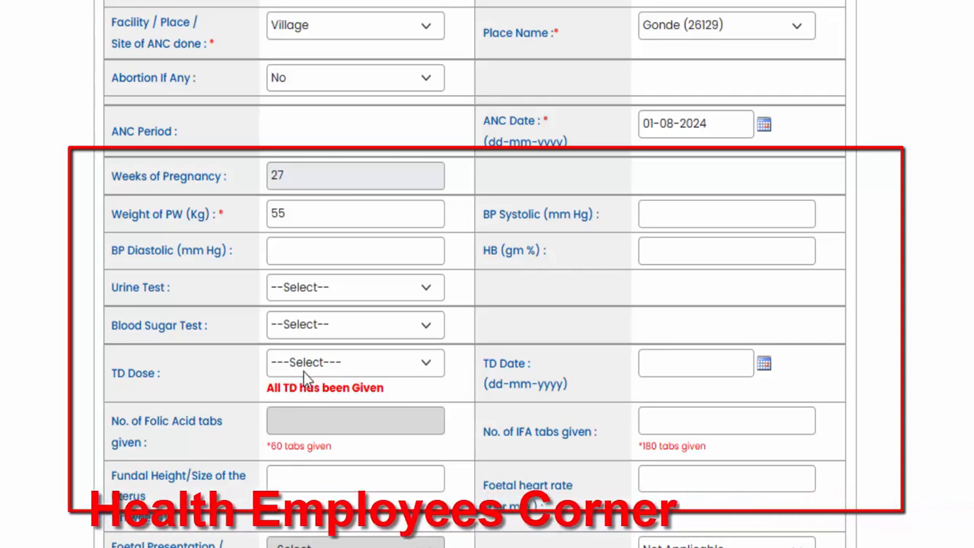
left_click(306, 366)
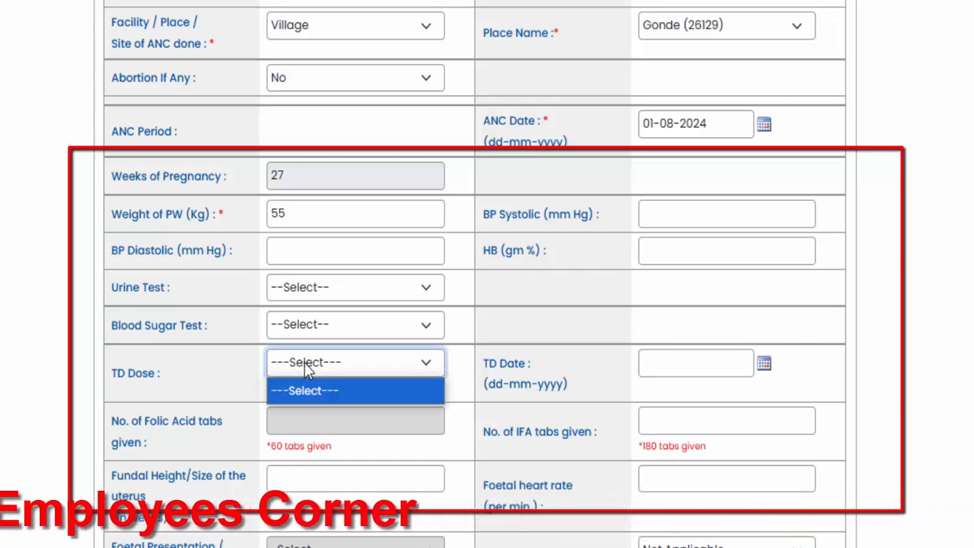
left_click(559, 384)
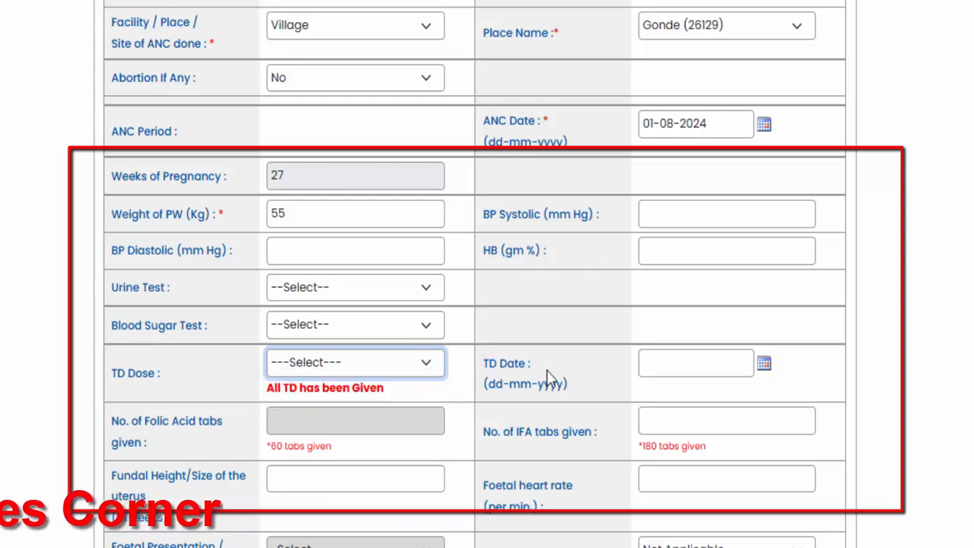
left_click(765, 366)
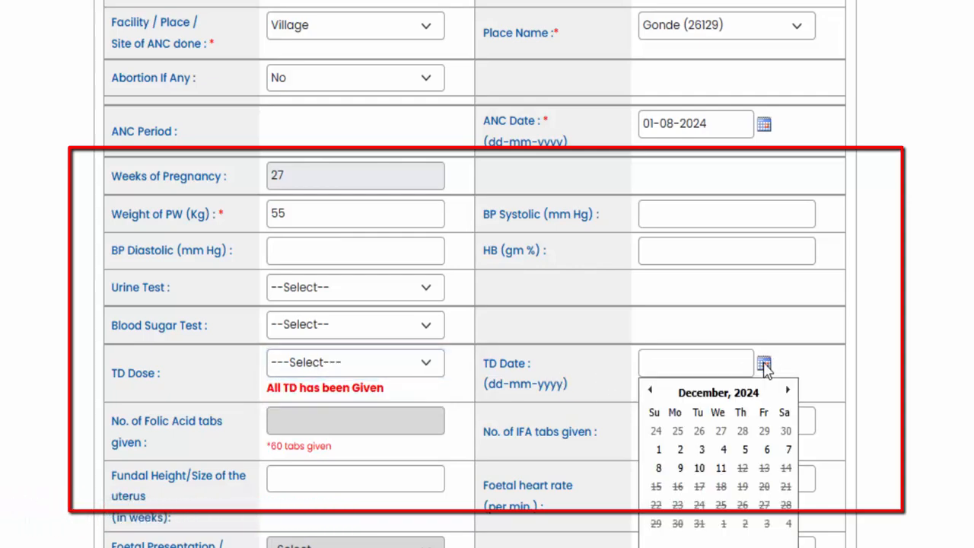
left_click(765, 367)
- Examine the folic acid and IFA tablet fields together with the tablet-count note under the IFA field
scroll(422, 272, "down", 3)
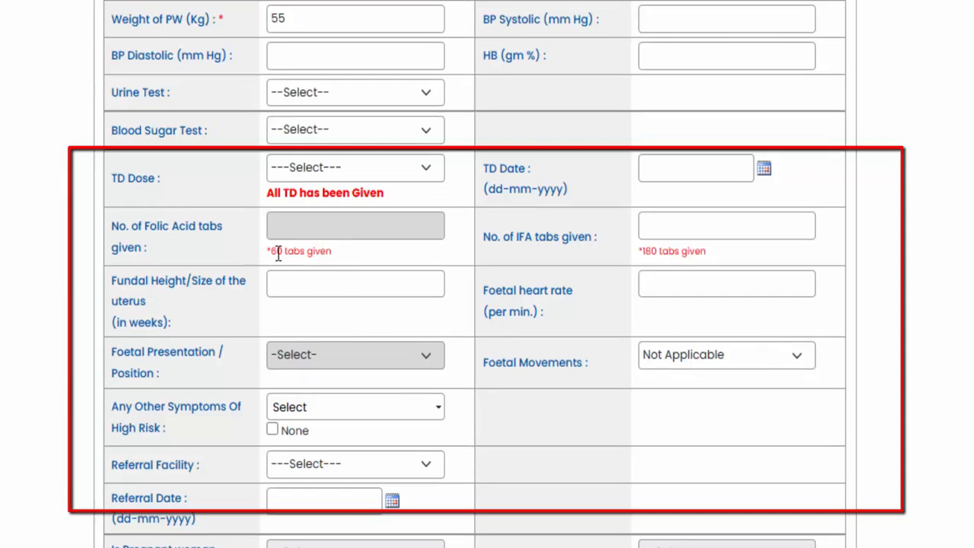
left_click_drag(145, 227, 202, 239)
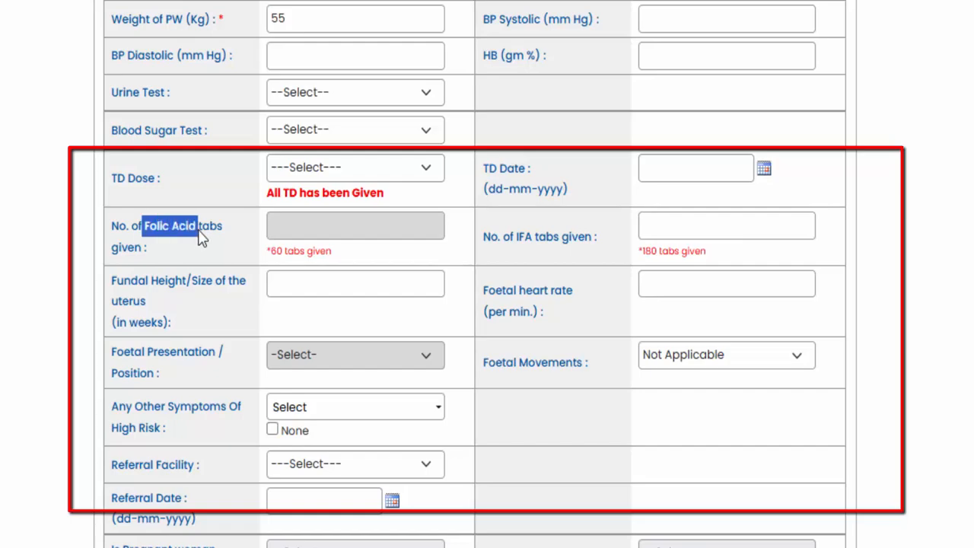
left_click(317, 232)
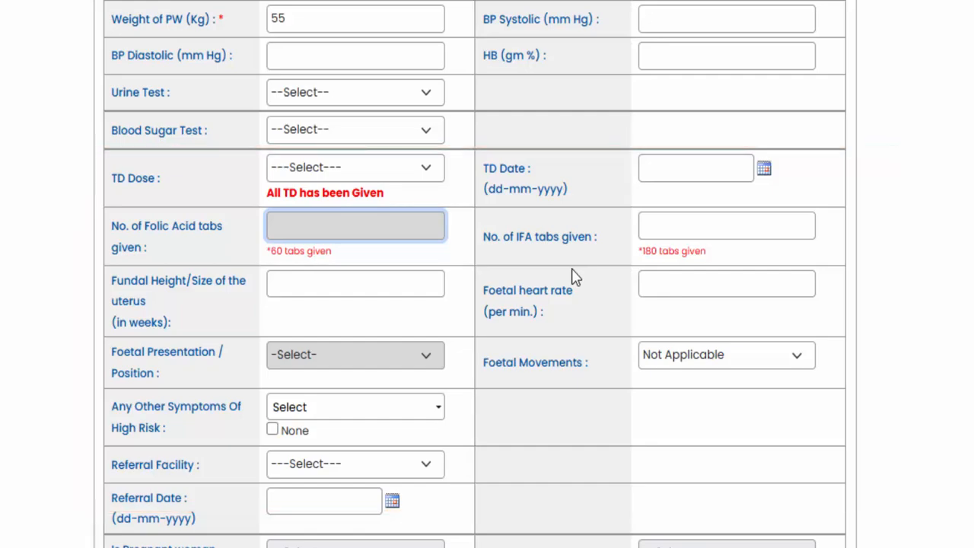
left_click(667, 226)
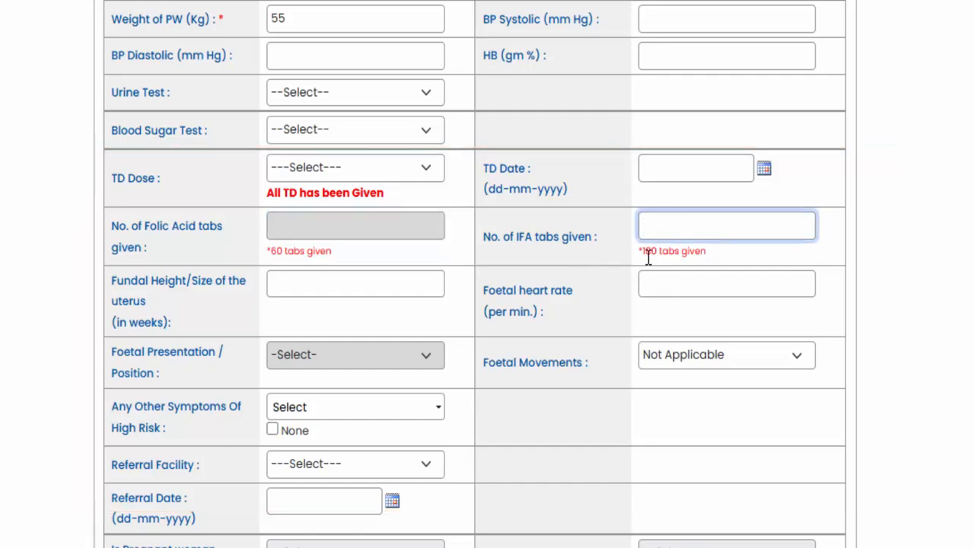
left_click_drag(641, 251, 705, 255)
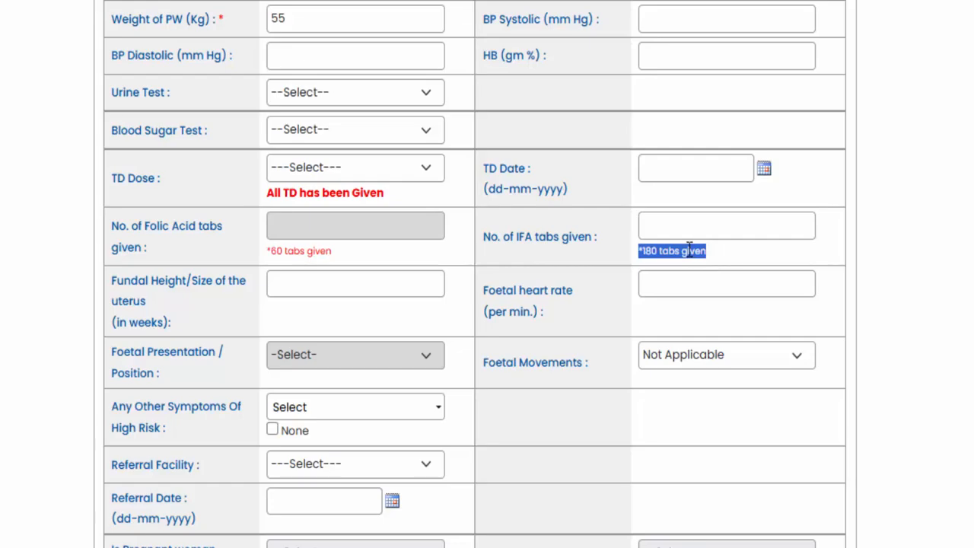
- Examine the fundal height and foetal presentation fields of the new ANC visit
left_click(688, 245)
scroll(533, 240, "down", 3)
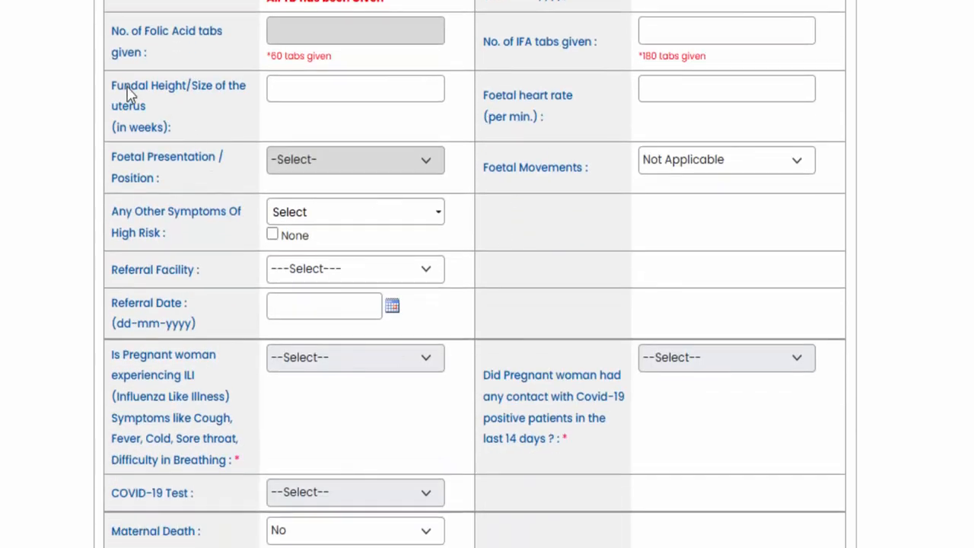
left_click_drag(137, 99, 203, 241)
left_click(207, 241)
- Examine the high-risk status label above the woman's ANC visit details
scroll(304, 276, "up", 10)
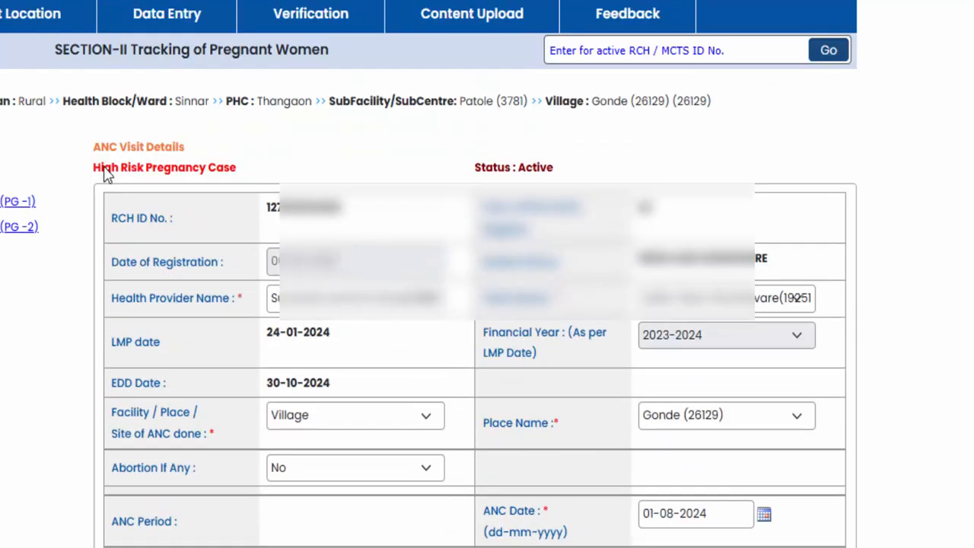
left_click_drag(109, 171, 211, 174)
left_click(211, 174)
scroll(230, 180, "down", 1)
scroll(230, 181, "down", 15)
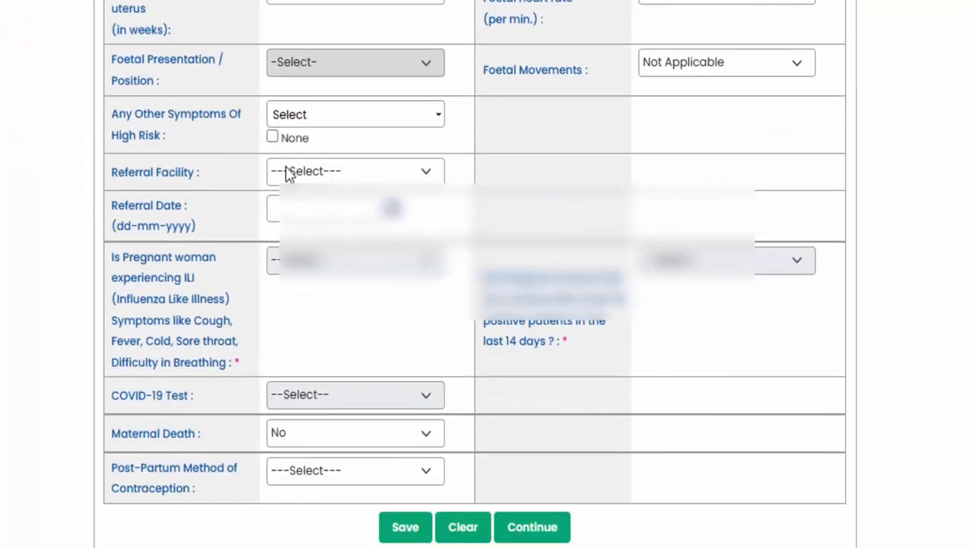
- Go through the full list of options for Any Other Symptoms Of High Risk
left_click_drag(121, 122, 179, 139)
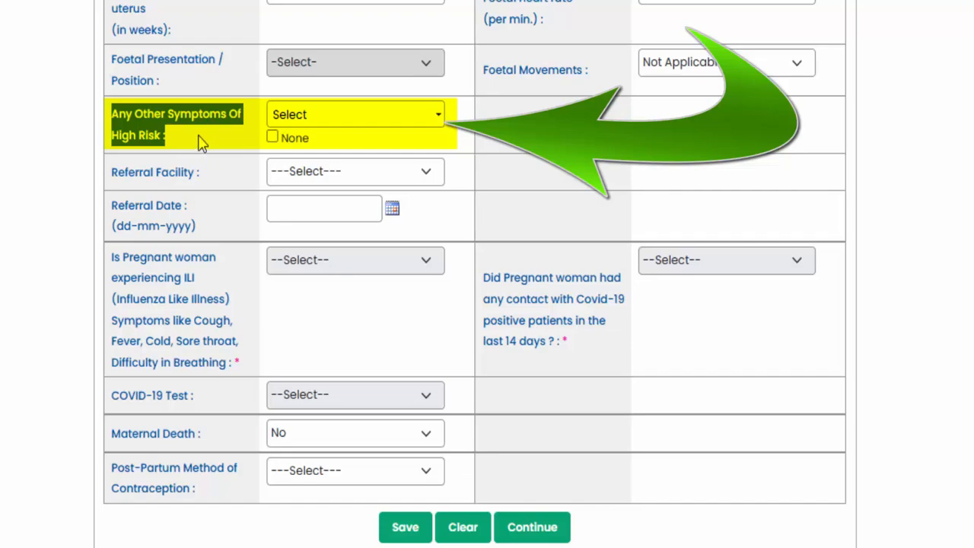
left_click(207, 150)
left_click(298, 122)
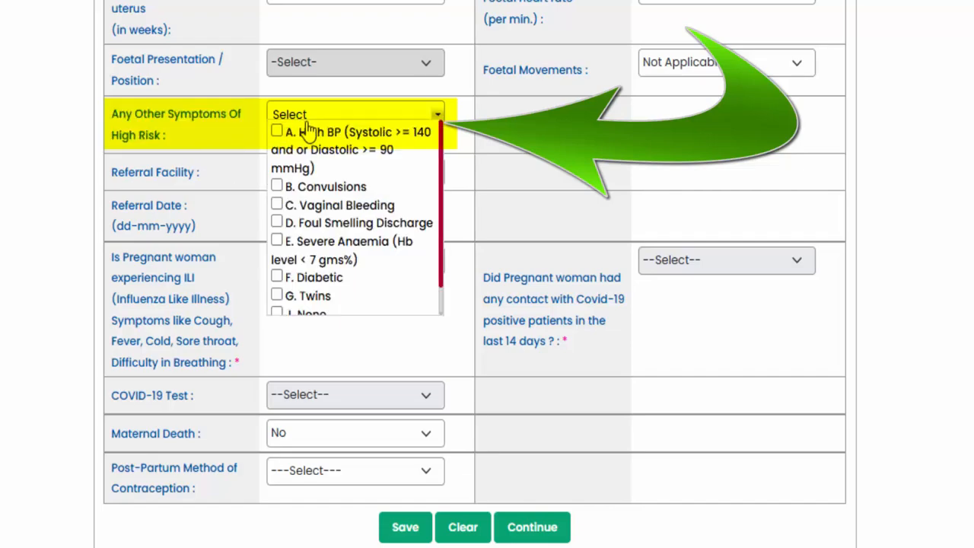
scroll(333, 240, "down", 1)
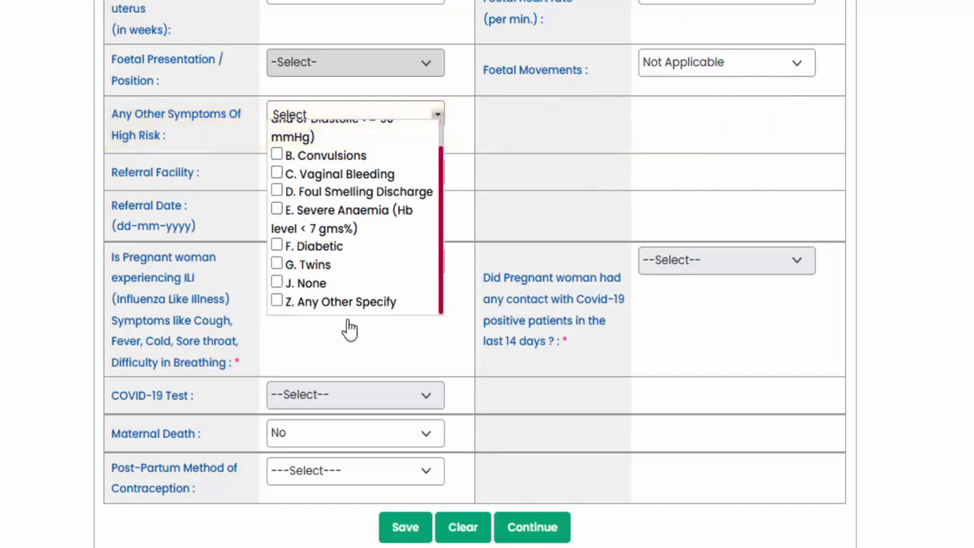
scroll(345, 232, "up", 1)
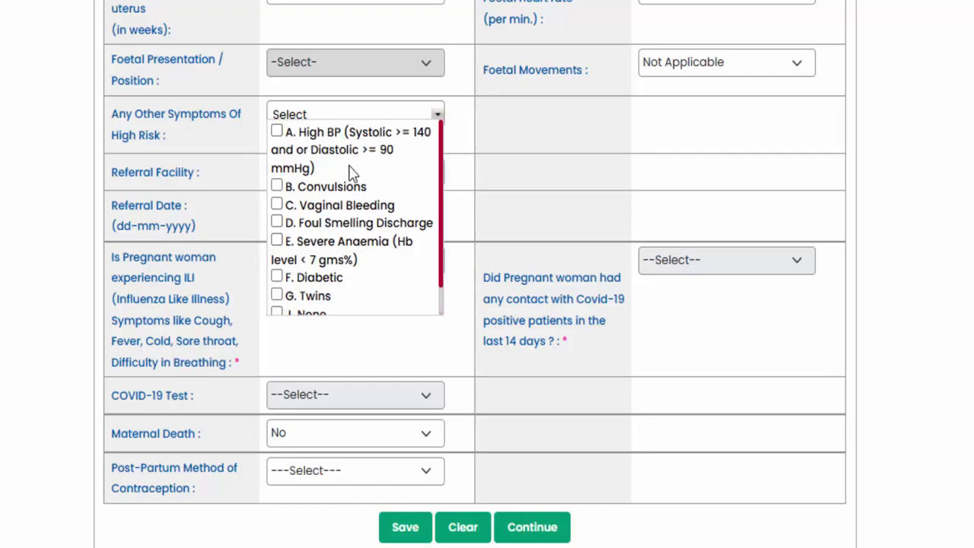
scroll(343, 228, "down", 3)
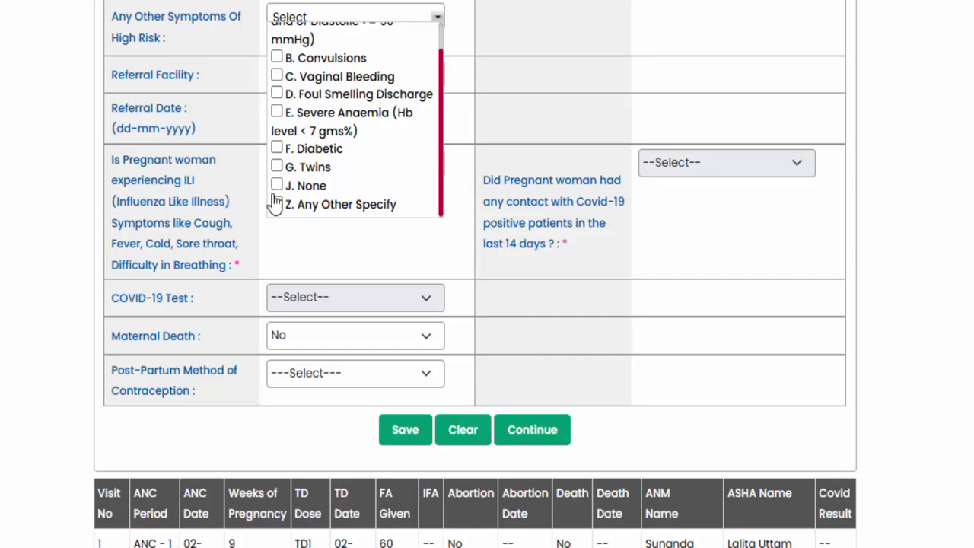
scroll(282, 206, "up", 1)
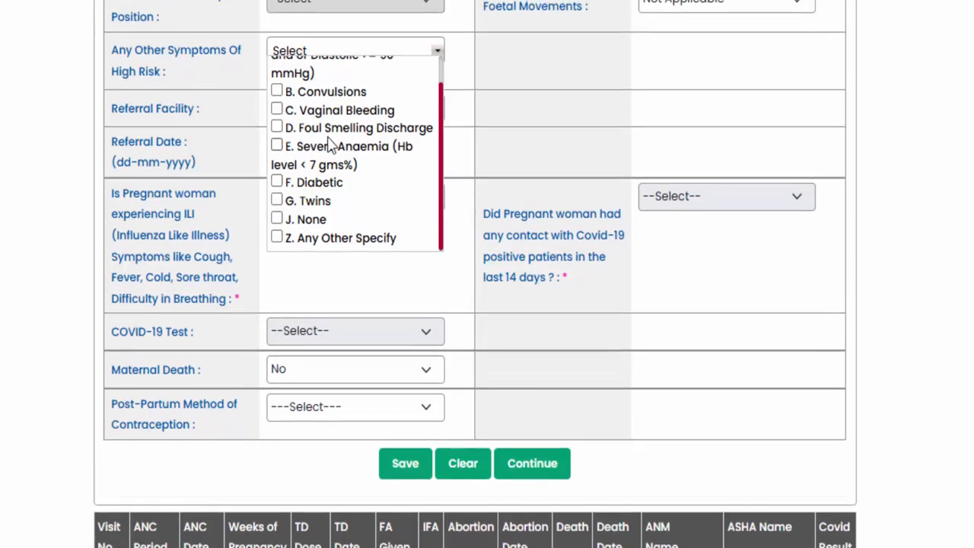
- Choose Z. Any Other Specify as the high-risk symptom and enter "abd" as its description
left_click(298, 253)
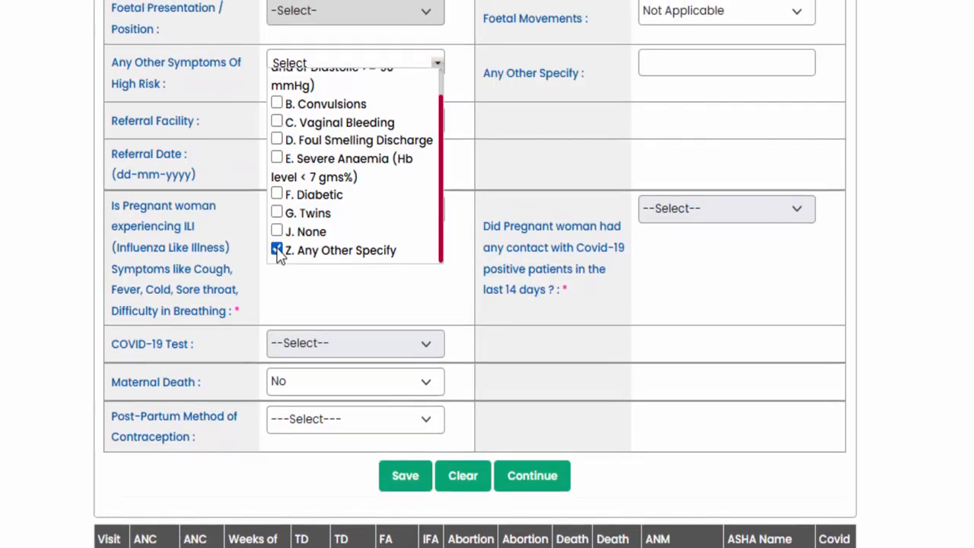
left_click(675, 69)
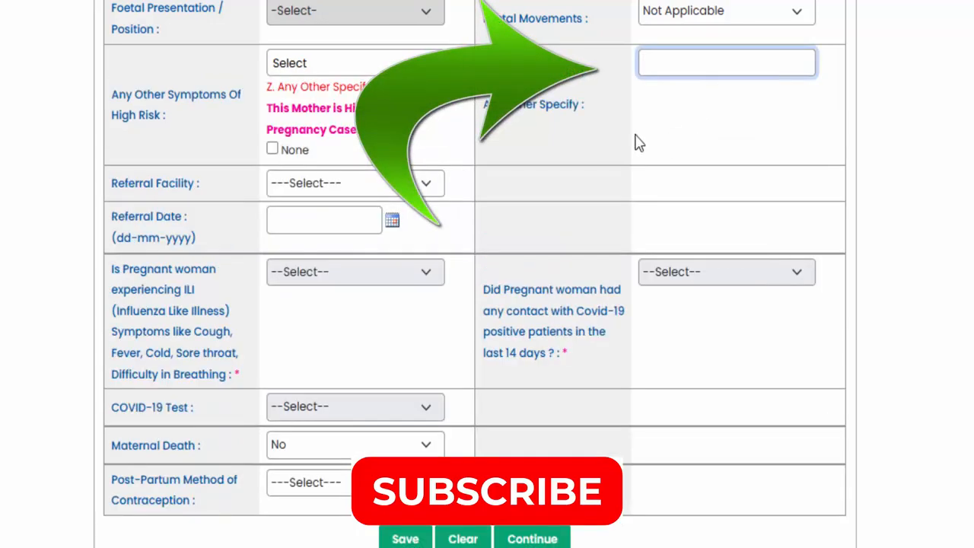
type("abd")
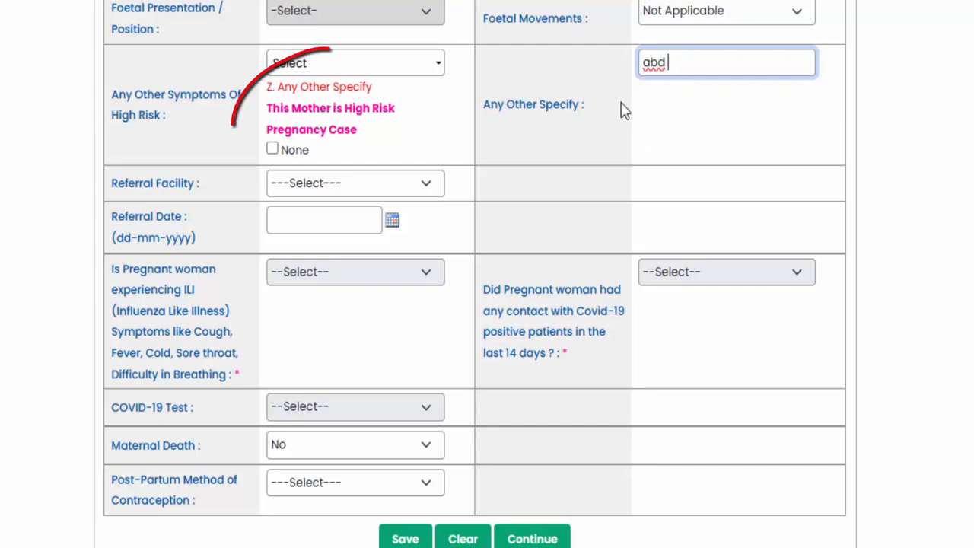
- Examine the note under the high-risk symptom, the symptom description and the case label above the visit details
left_click_drag(270, 111, 374, 135)
left_click(343, 126)
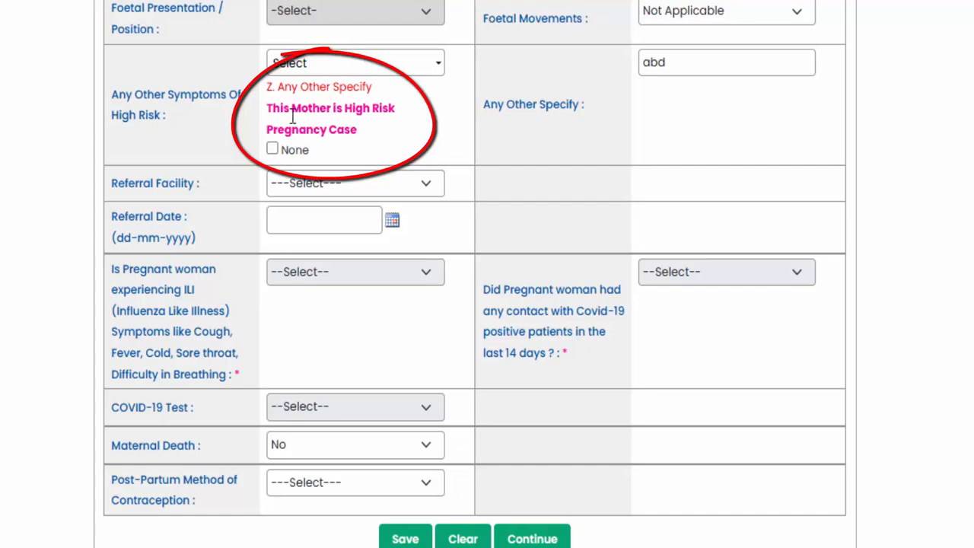
double_click(672, 64)
left_click(624, 119)
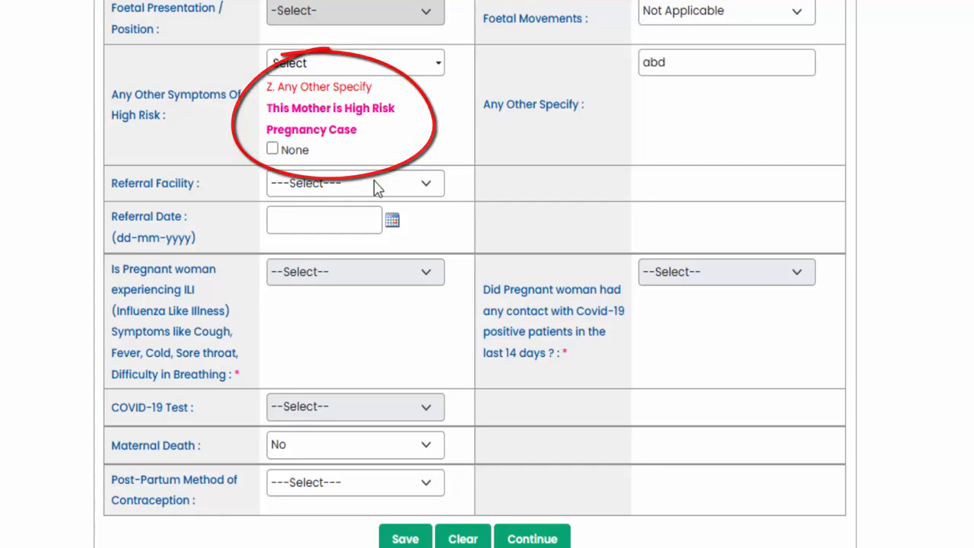
scroll(372, 169, "up", 4)
scroll(372, 169, "up", 7)
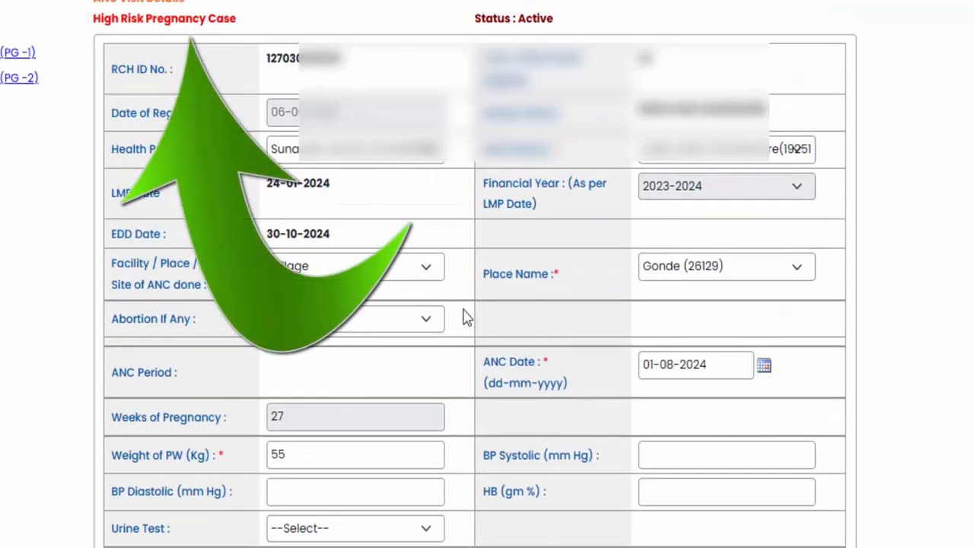
scroll(472, 308, "down", 2)
scroll(468, 296, "down", 7)
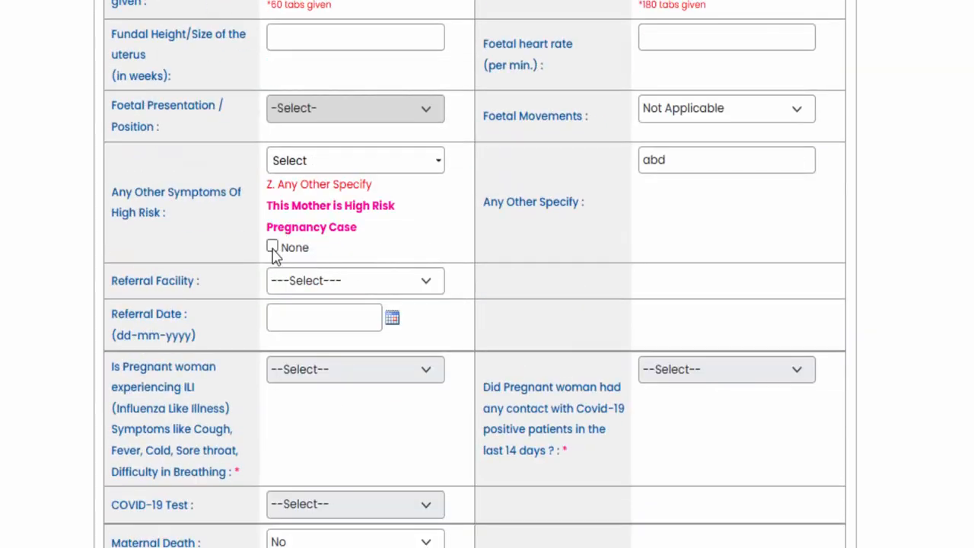
- Set the Referral Facility to Primary Health Centre with place name Bramhangaon (Nashik), and check the Referral Date calendar
left_click(348, 283)
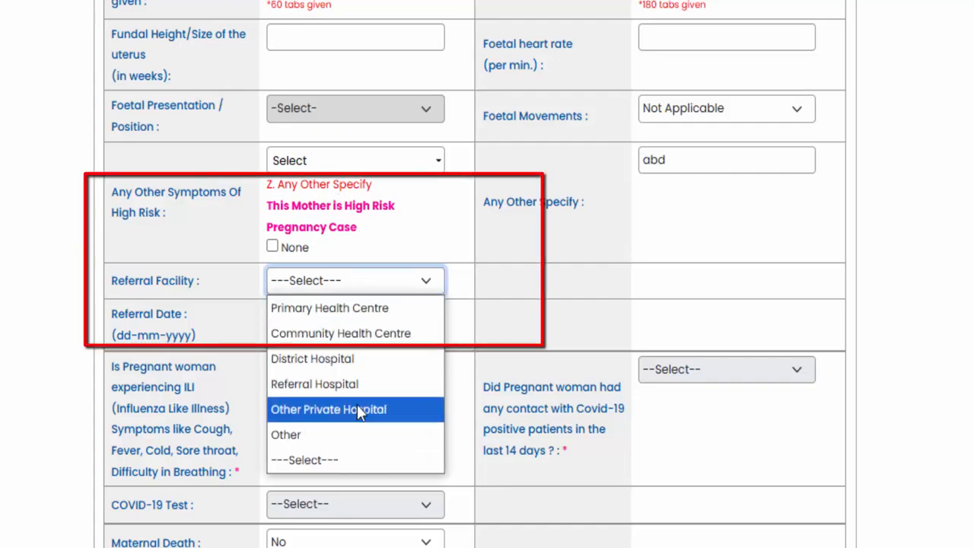
left_click(357, 316)
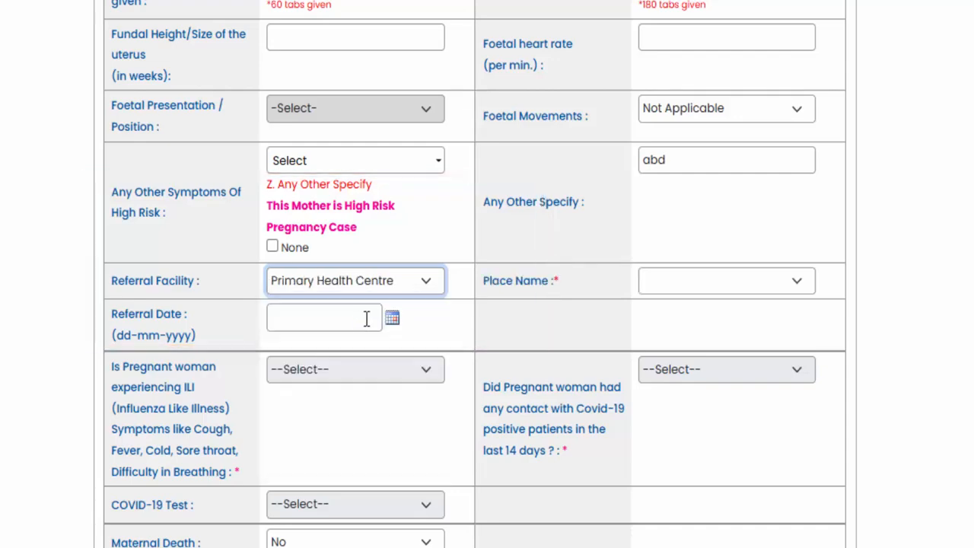
left_click(712, 288)
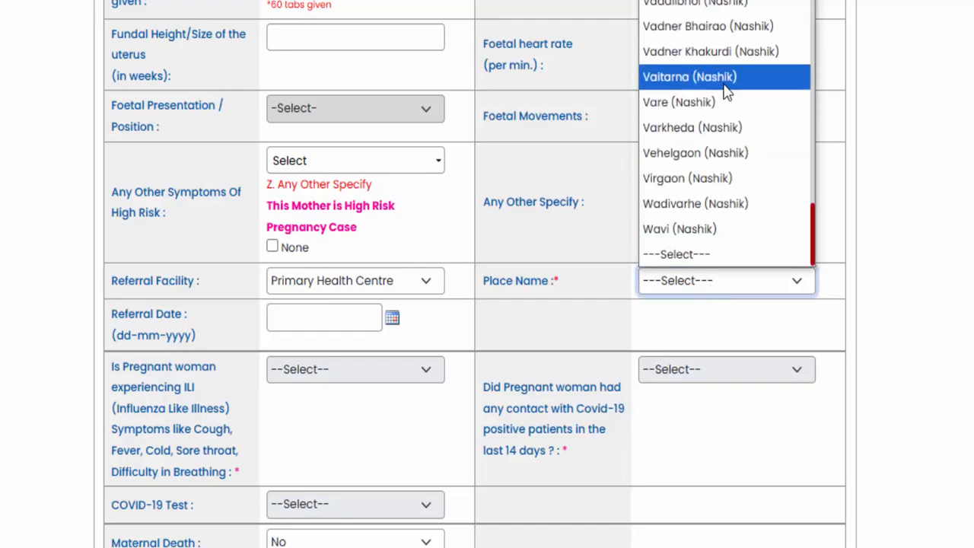
scroll(726, 90, "up", 5)
scroll(726, 90, "up", 10)
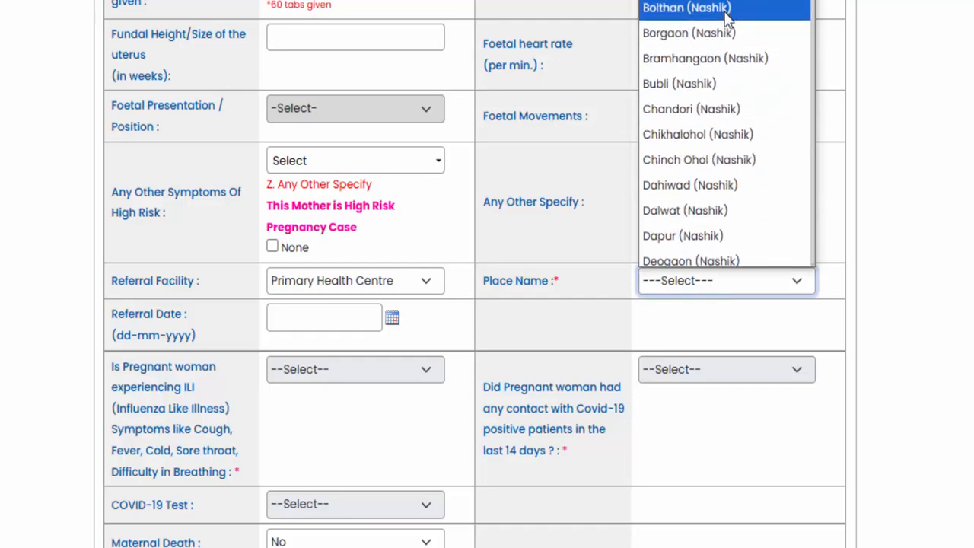
left_click(732, 58)
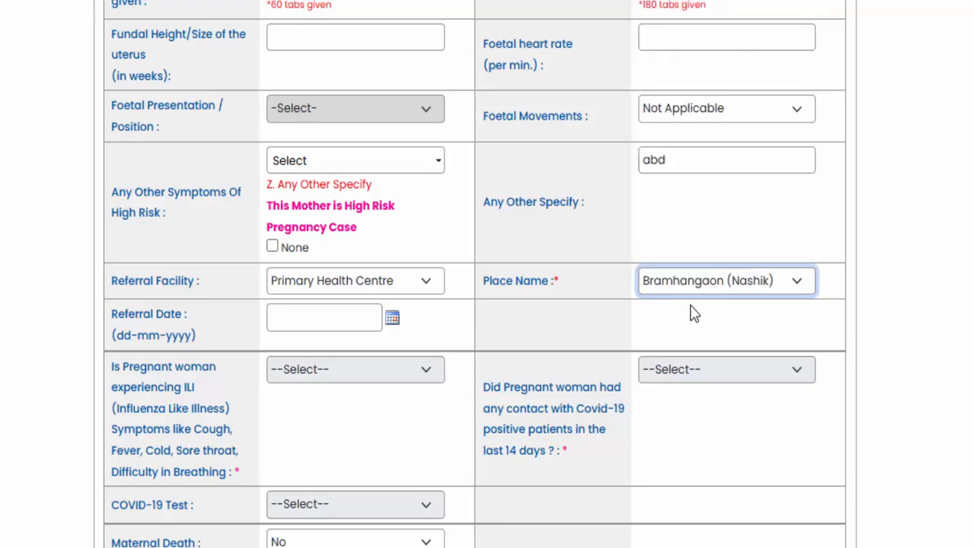
left_click(392, 318)
left_click(394, 322)
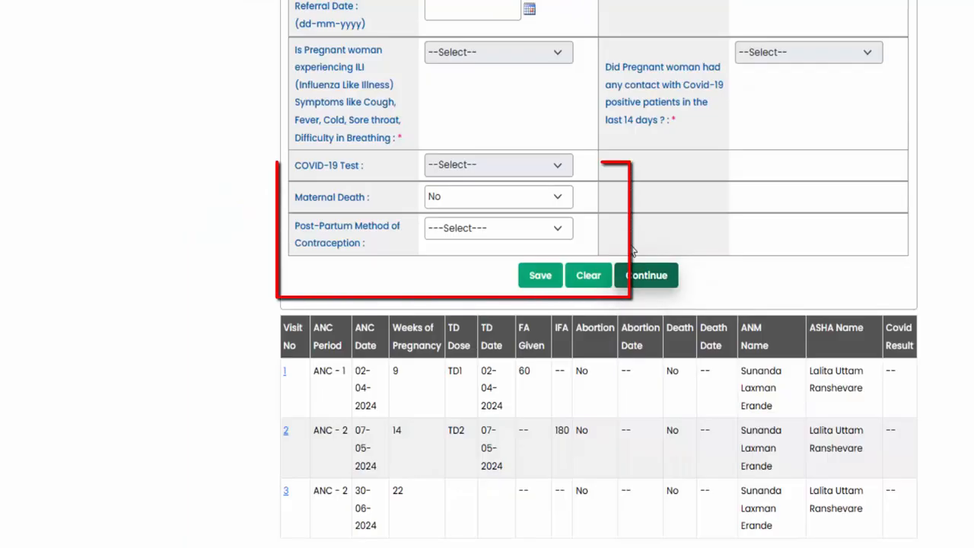
- Set Maternal Death to Yes with the death date 01-01-2025
left_click_drag(298, 199, 381, 203)
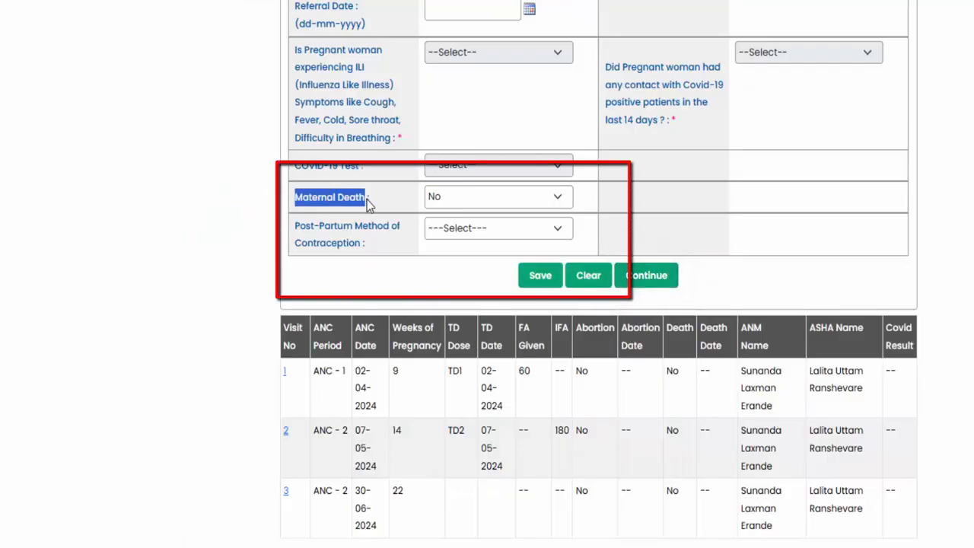
left_click(460, 200)
left_click(477, 238)
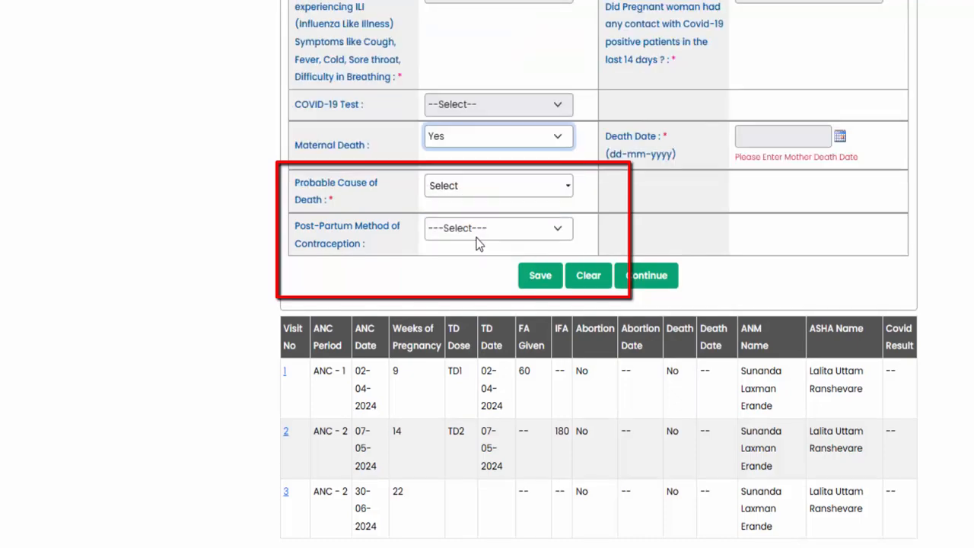
left_click(840, 137)
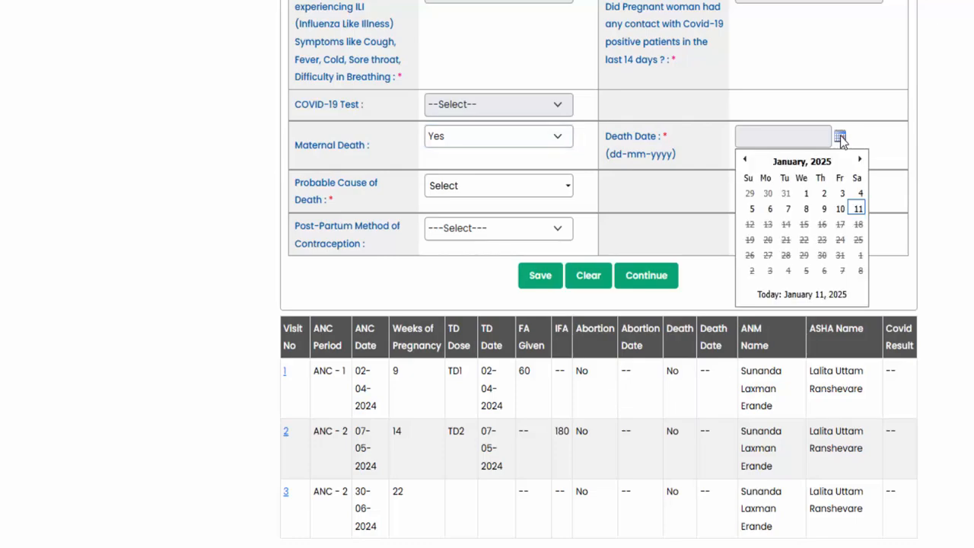
left_click(839, 137)
left_click(840, 137)
left_click(805, 194)
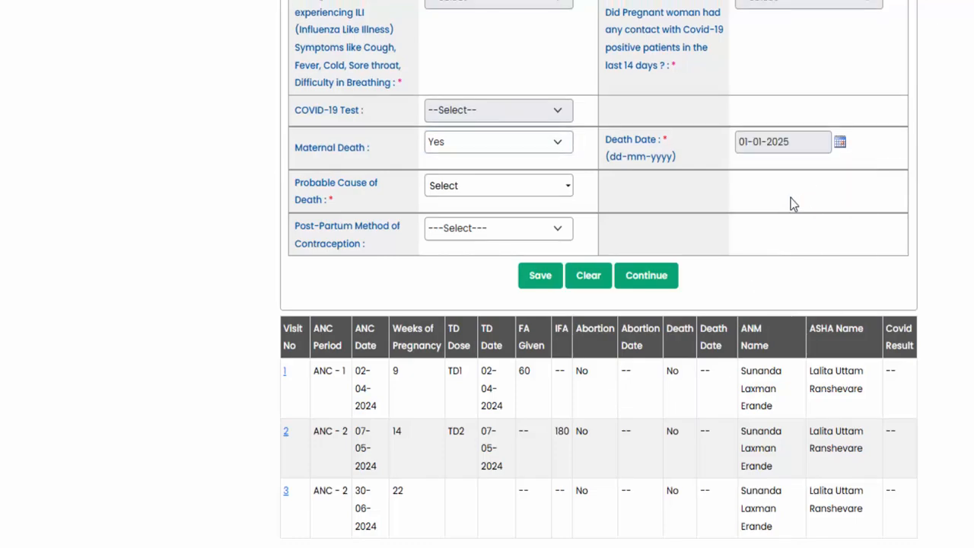
- Set the Probable Cause of Death to E. Any Other Specify and go to the Other Death Cause field
left_click(459, 188)
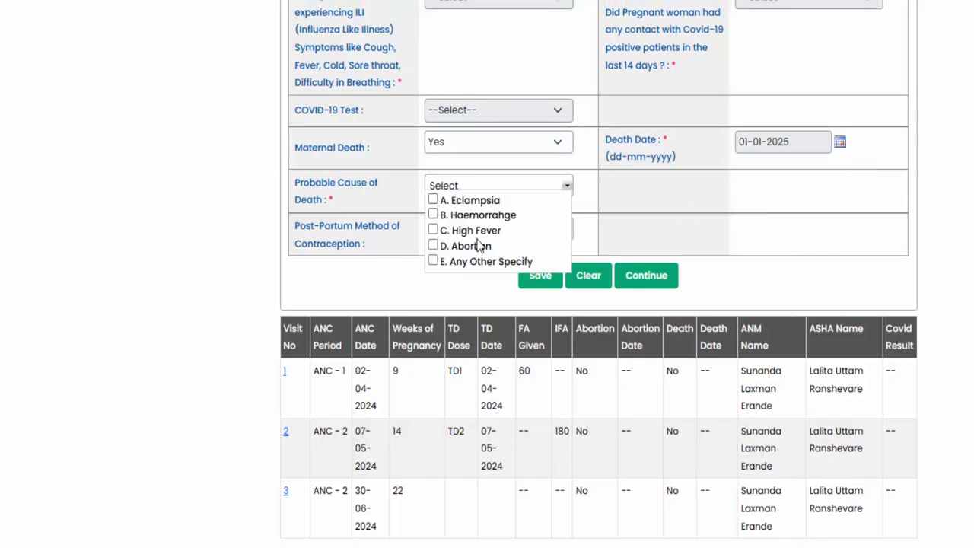
left_click(433, 244)
left_click(433, 260)
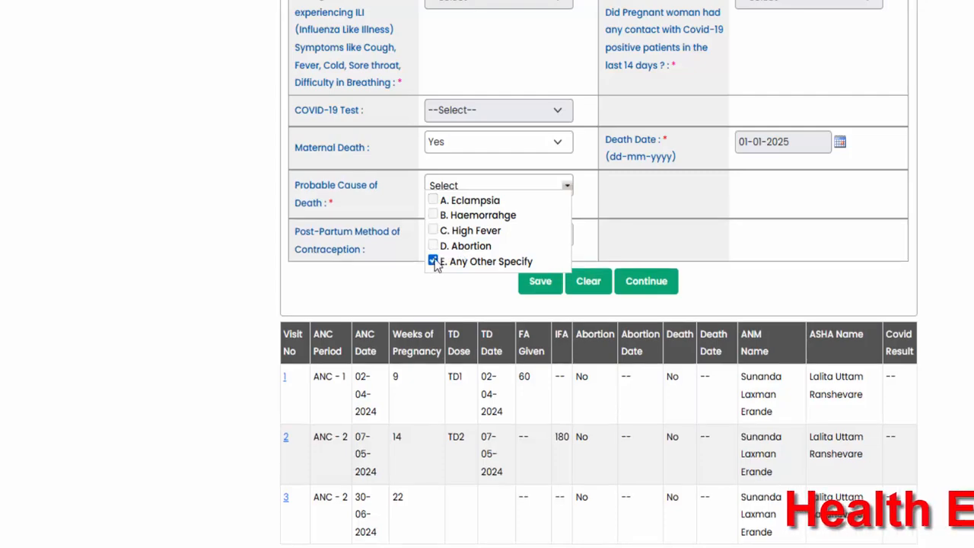
left_click(433, 245)
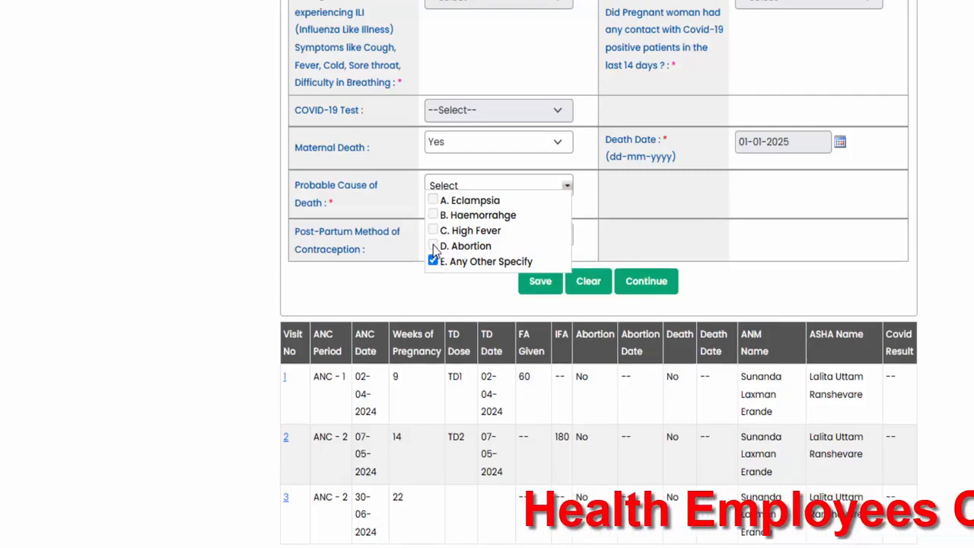
left_click(598, 229)
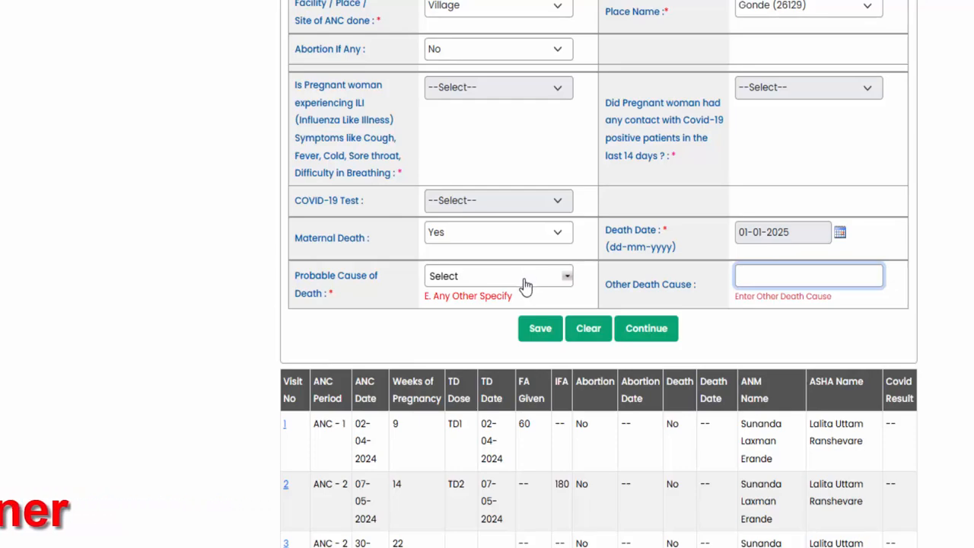
- Examine the ANC periods, dates and weeks of pregnancy in the table of earlier visits, and review the form above it
scroll(592, 272, "down", 1)
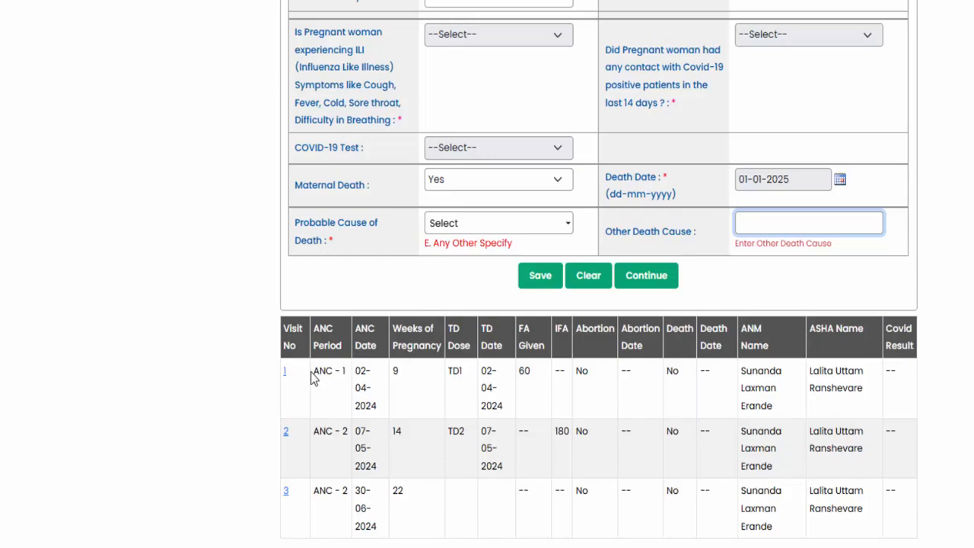
left_click_drag(313, 378, 415, 524)
left_click(416, 515)
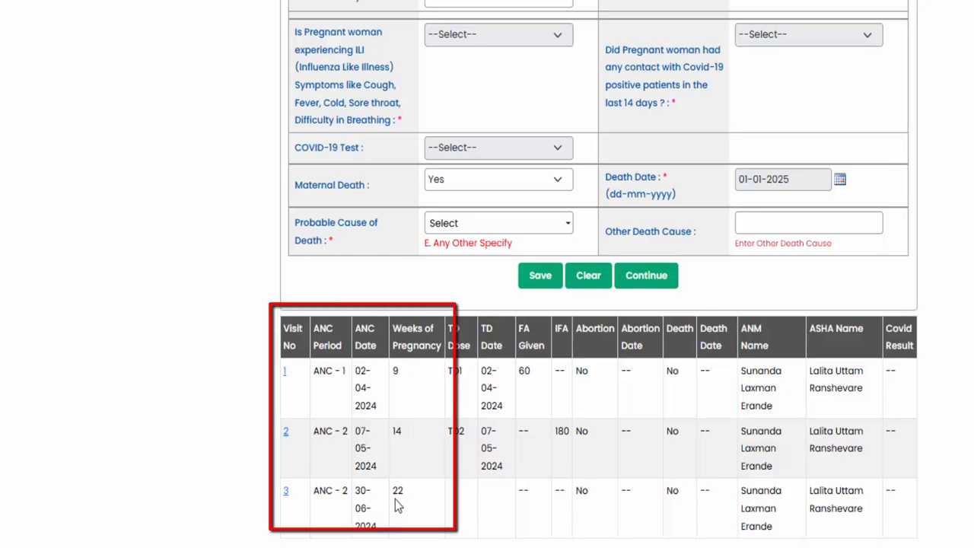
left_click_drag(313, 370, 400, 529)
left_click(399, 524)
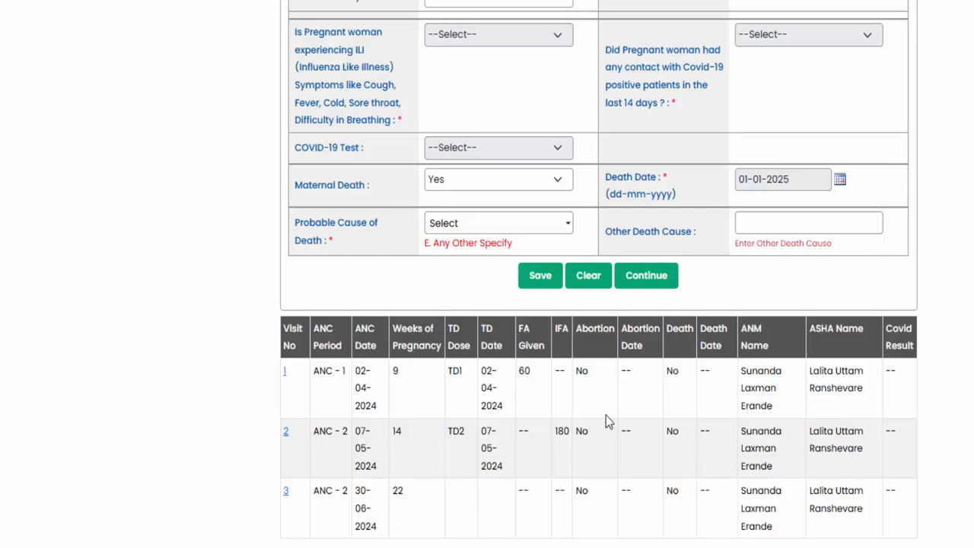
scroll(605, 415, "up", 3)
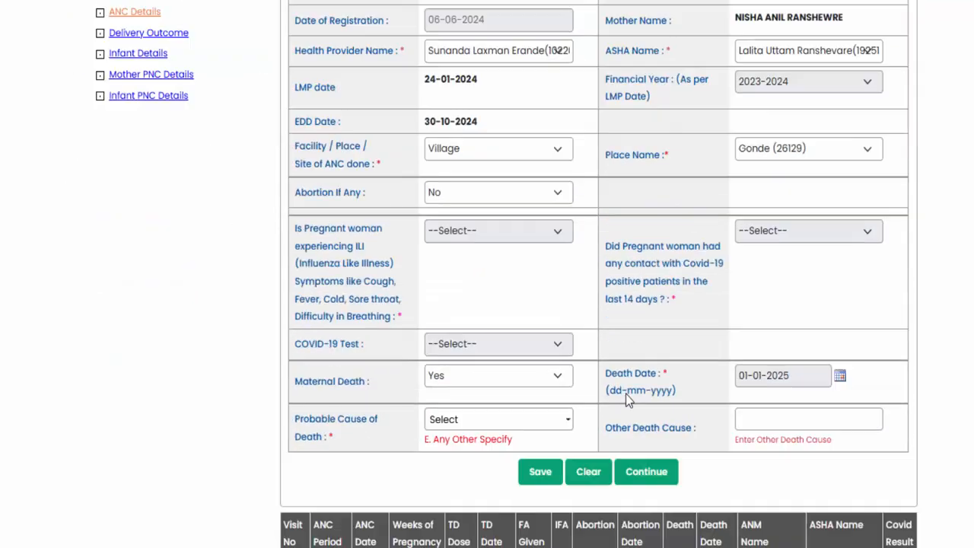
scroll(625, 394, "down", 2)
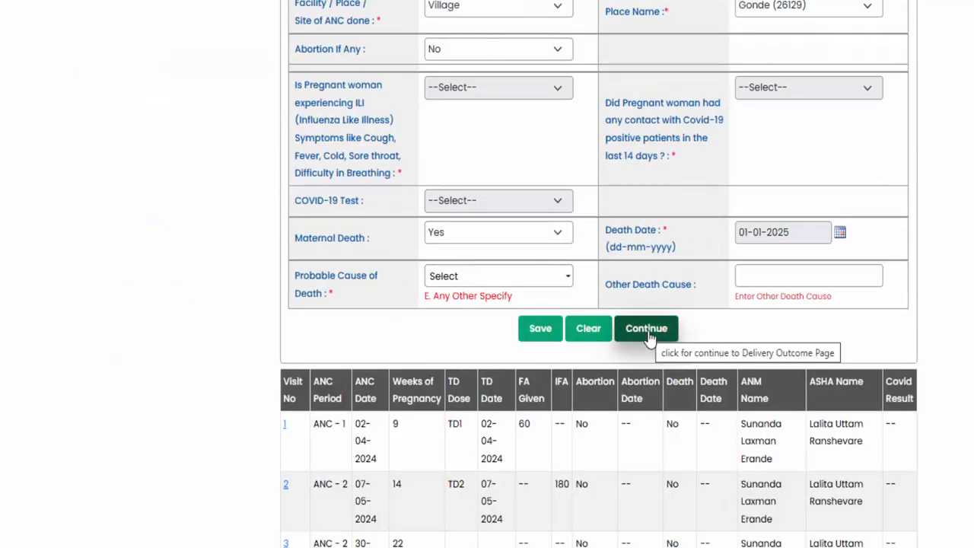
- Continue to the woman's Delivery Outcome section and review the recorded delivery date, place, attendant and type
left_click(649, 335)
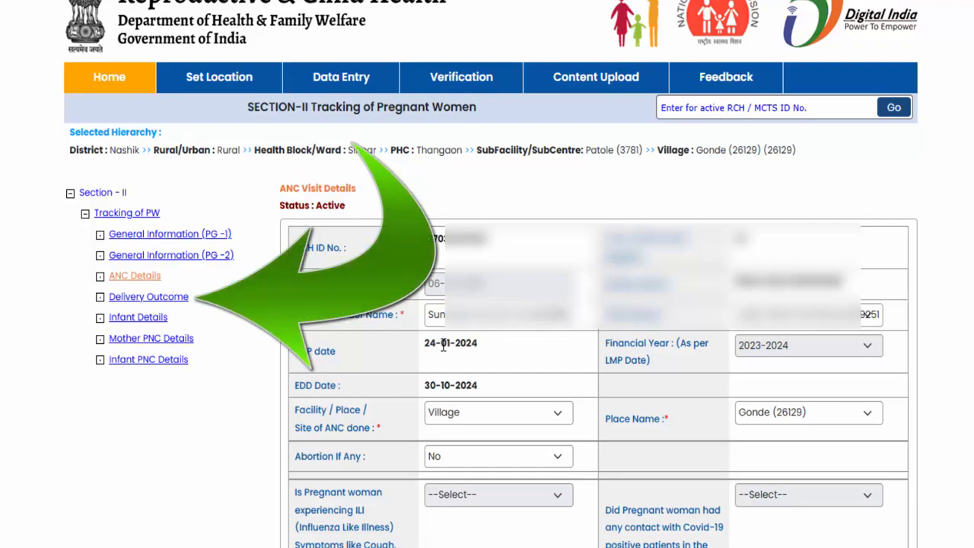
left_click(142, 303)
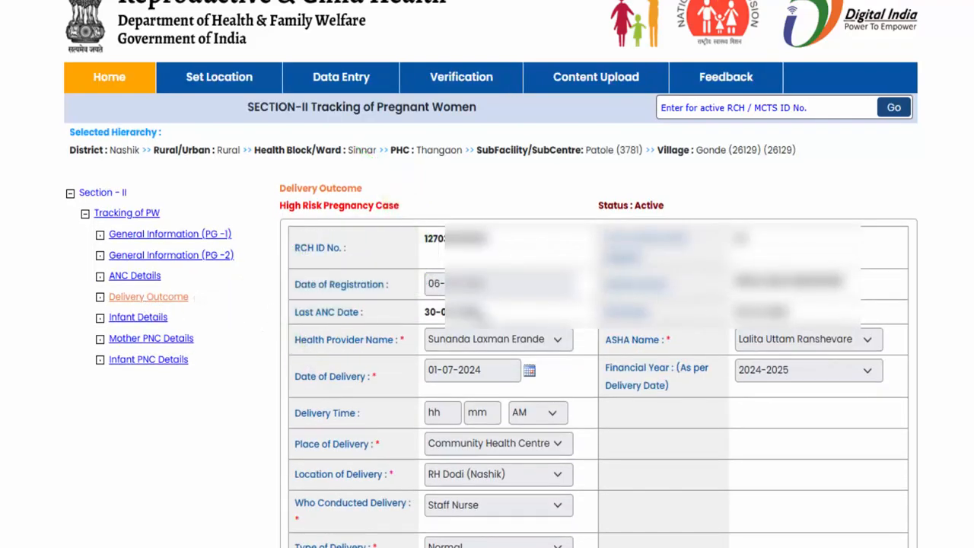
scroll(595, 283, "down", 3)
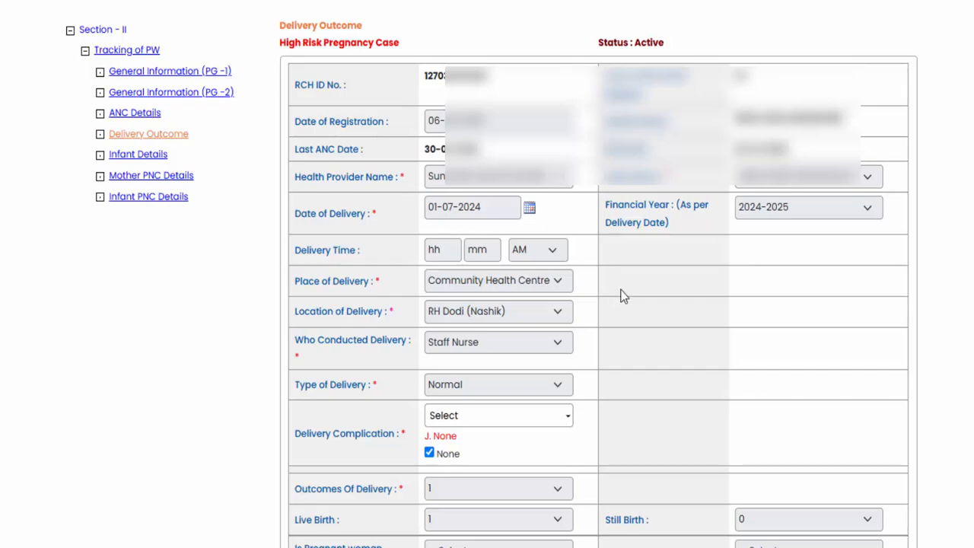
scroll(561, 219, "down", 1)
scroll(560, 217, "down", 1)
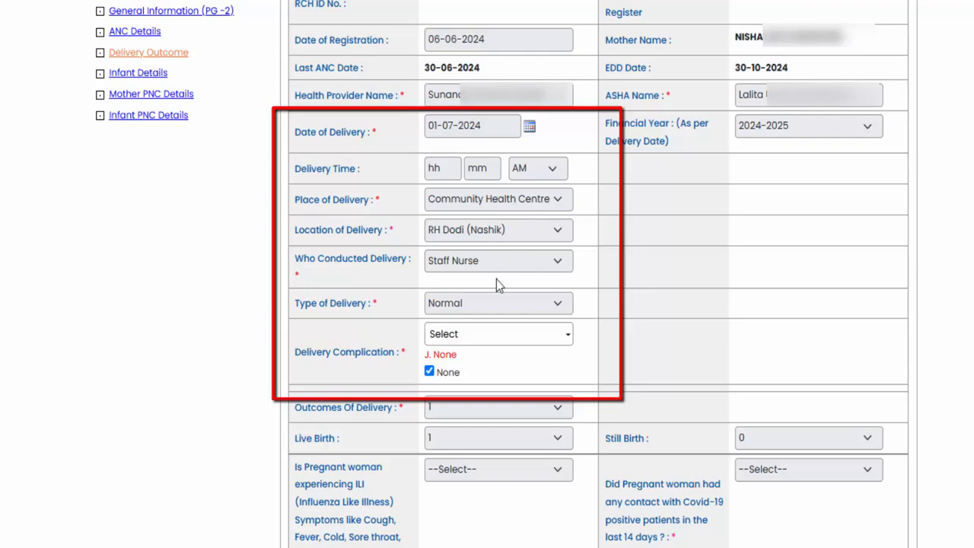
scroll(497, 266, "down", 2)
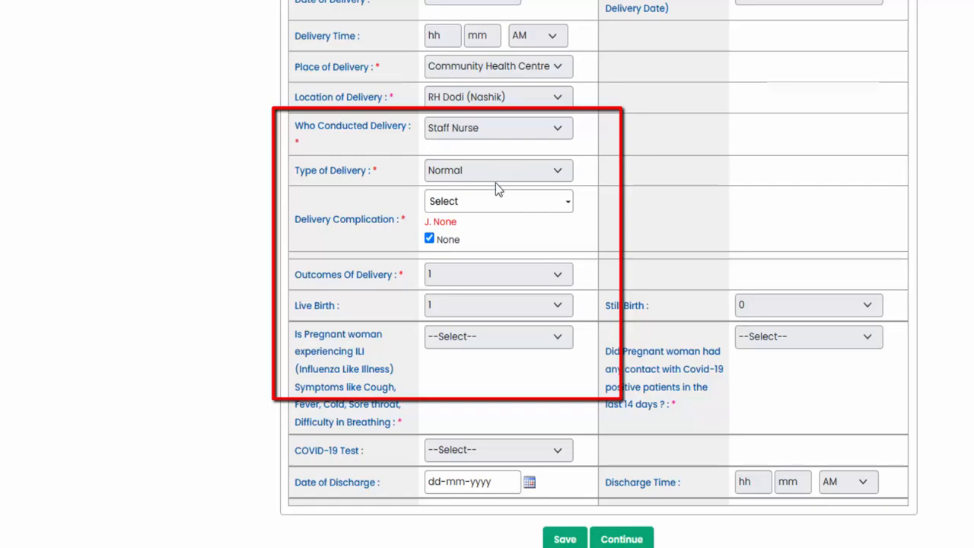
- Examine the Delivery Complication options, the delivery outcome, live birth and still birth fields, and the influenza-like illness question
left_click(484, 204)
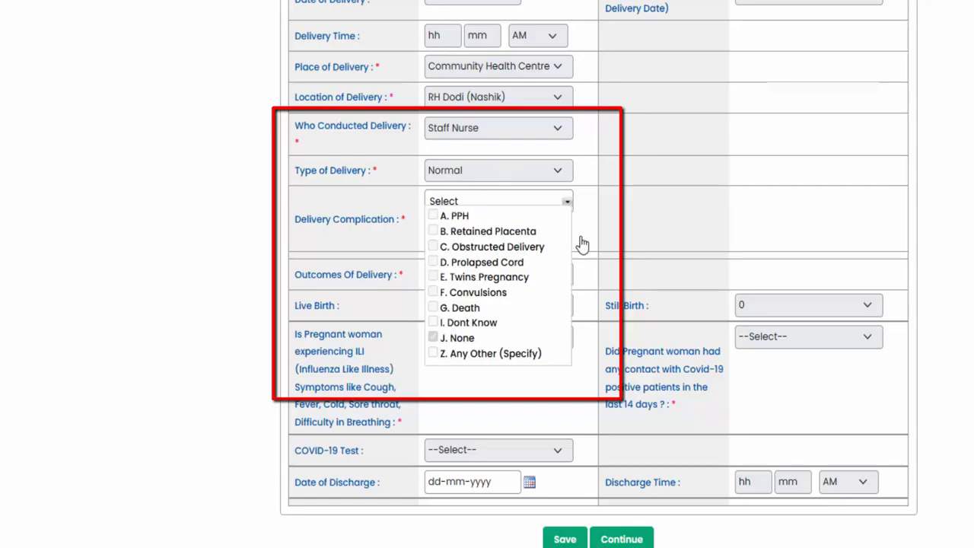
left_click(600, 192)
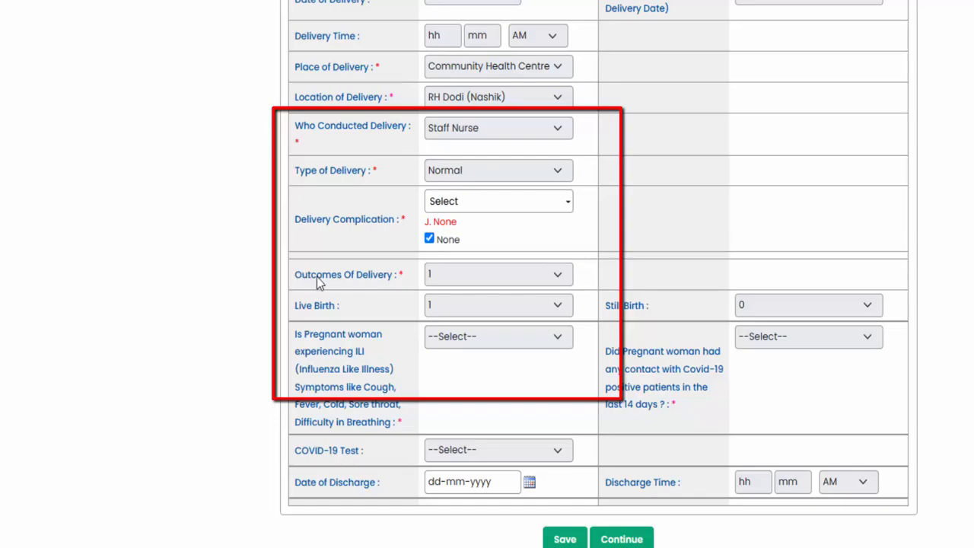
left_click_drag(295, 279, 394, 281)
left_click(384, 280)
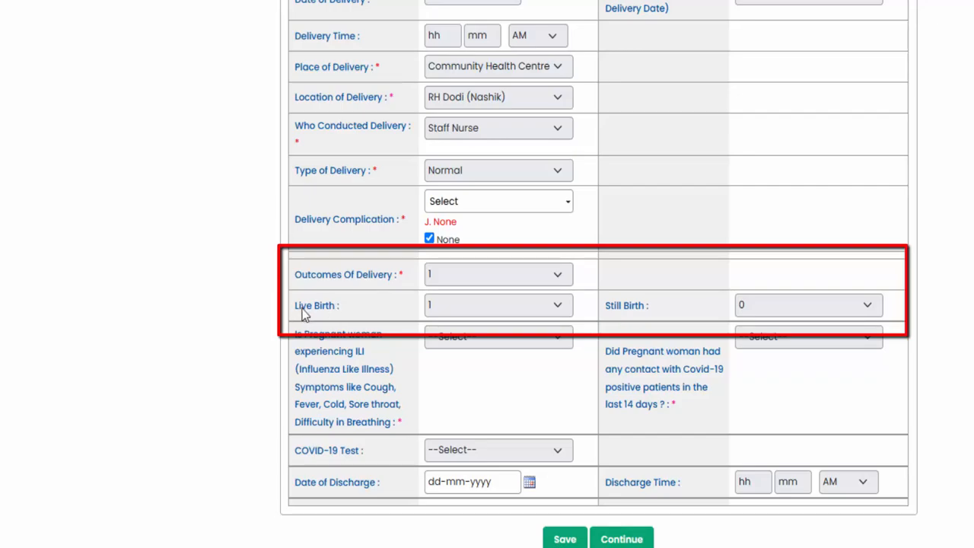
left_click_drag(302, 307, 348, 307)
left_click_drag(607, 308, 634, 305)
left_click(623, 310)
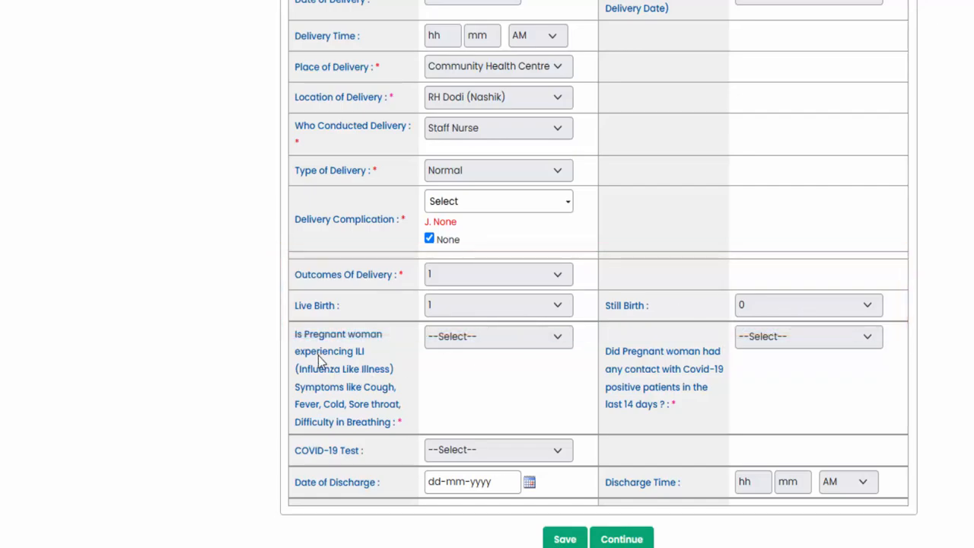
mouse_move(296, 334)
left_mouse_down()
mouse_move(342, 350)
mouse_move(393, 410)
mouse_move(392, 426)
left_mouse_up()
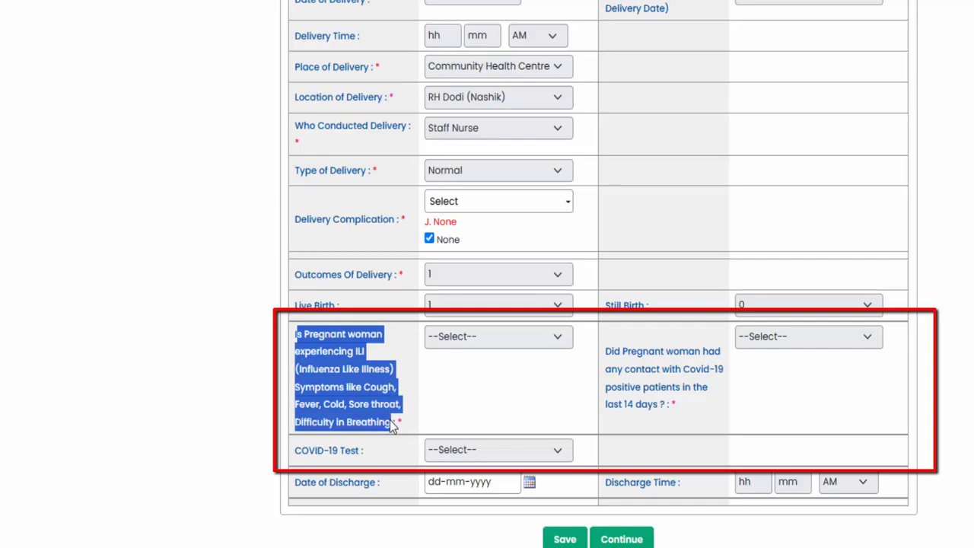
left_click(367, 374)
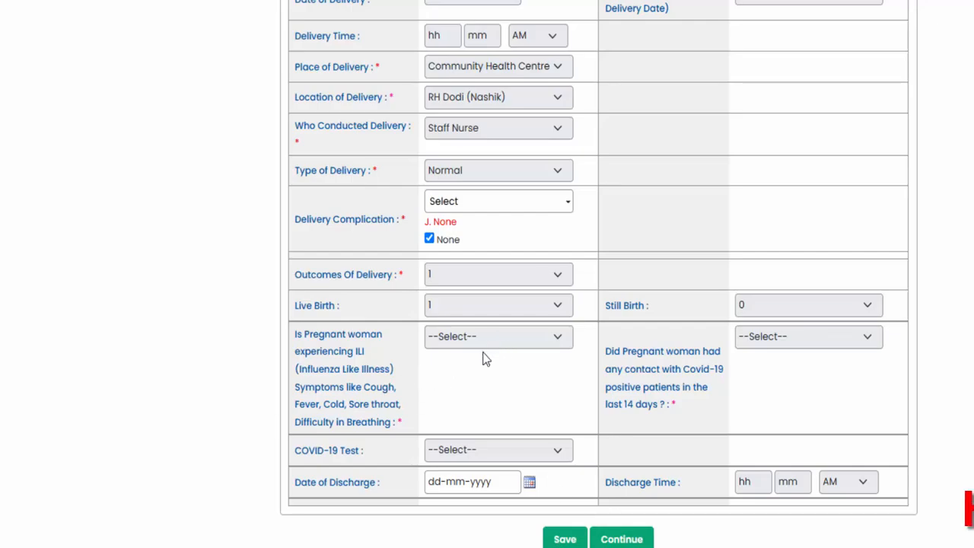
- Continue to the Infant Details section and look over its form
left_click(621, 538)
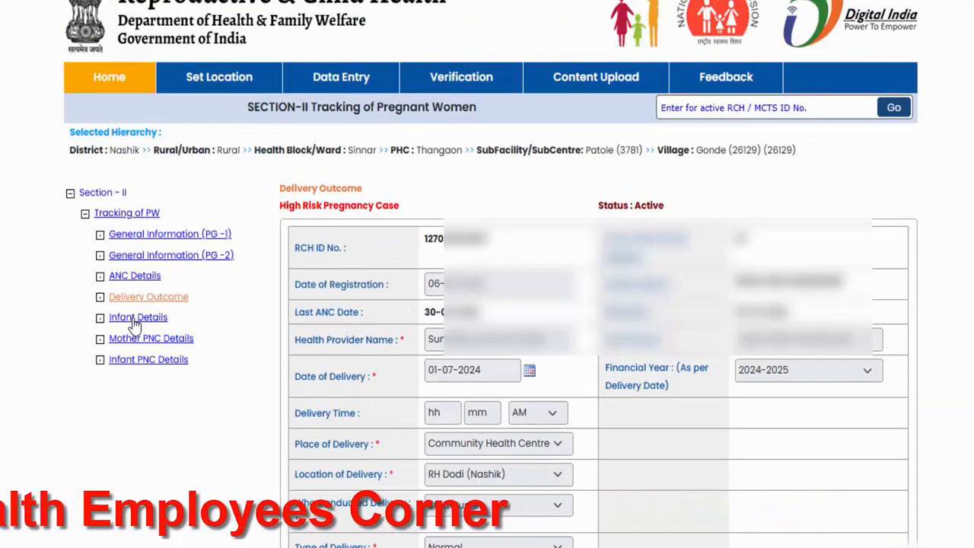
left_click(134, 327)
scroll(662, 315, "down", 3)
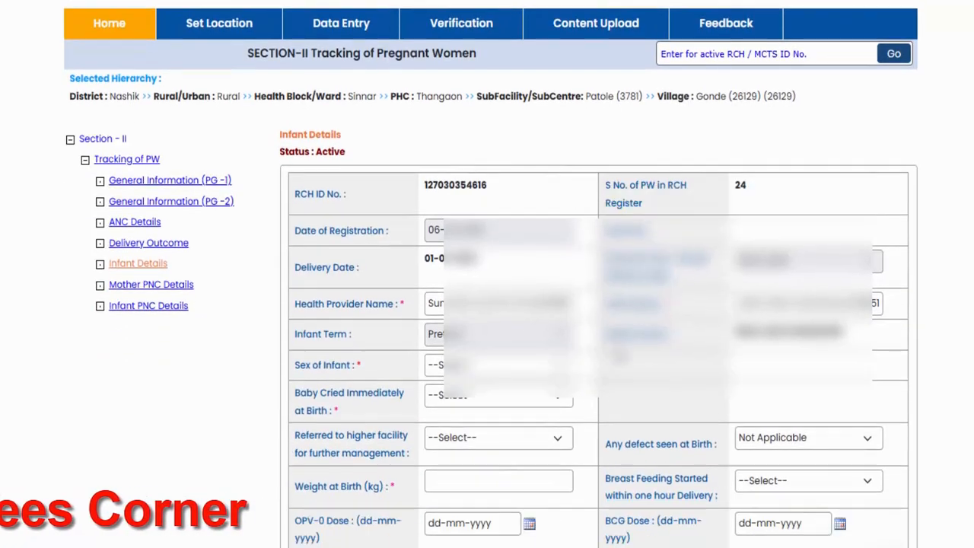
scroll(662, 315, "down", 2)
scroll(586, 182, "up", 1)
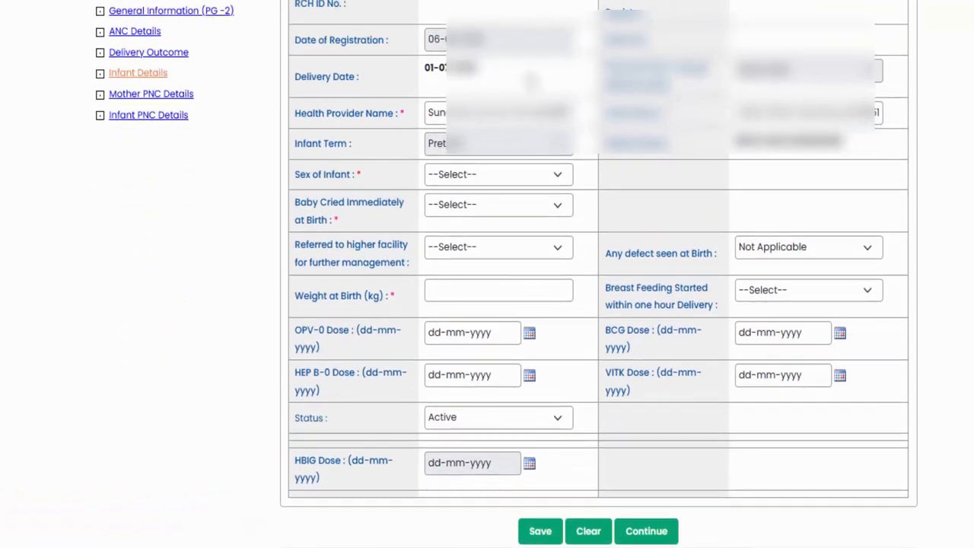
- Check the Sex of Infant options and read the registered infant's row in the table below the form
left_click(479, 176)
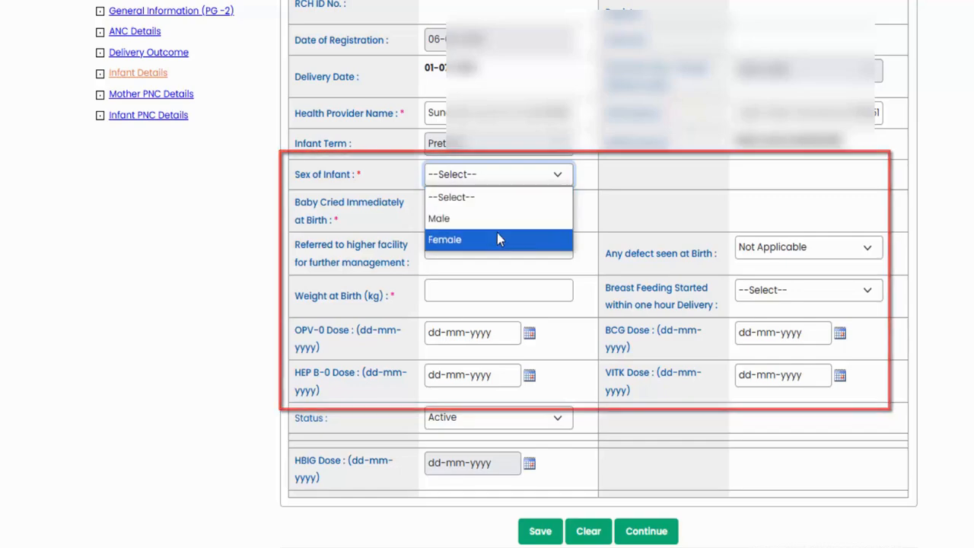
left_click(598, 204)
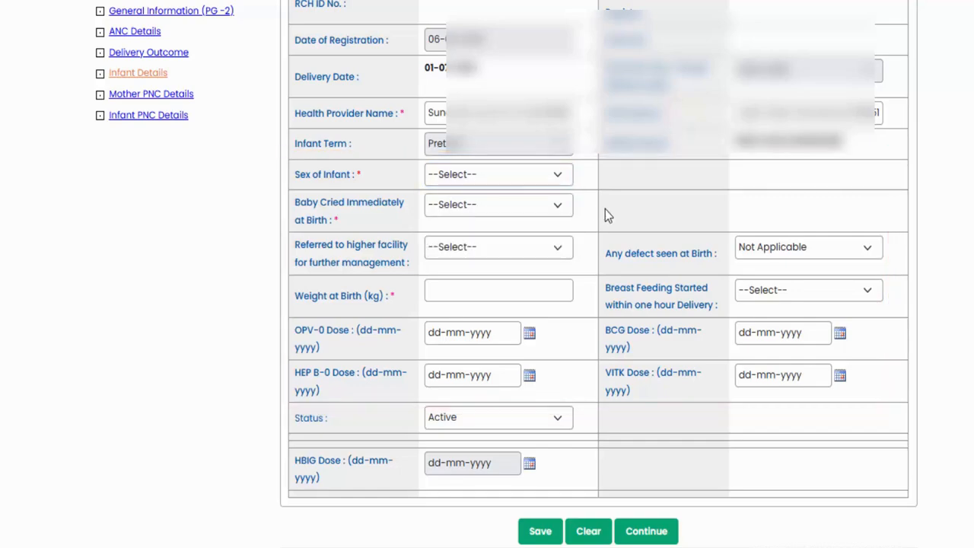
scroll(601, 304, "down", 3)
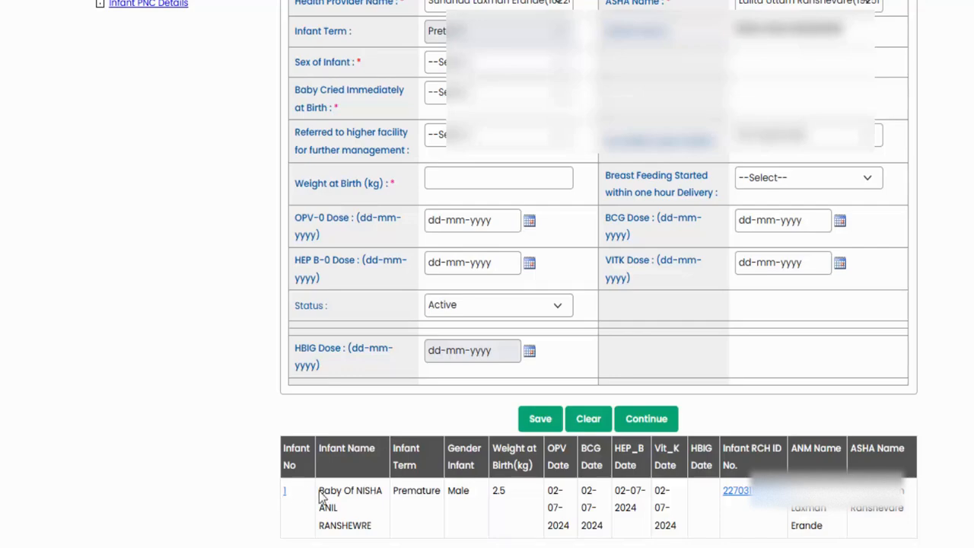
left_click_drag(319, 489, 884, 532)
left_click(884, 532)
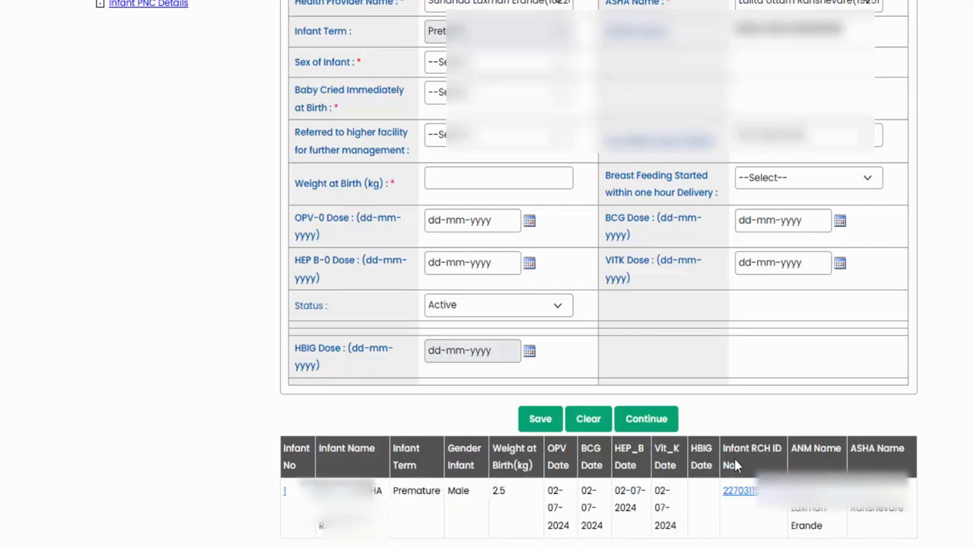
scroll(561, 348, "up", 2)
left_click(445, 228)
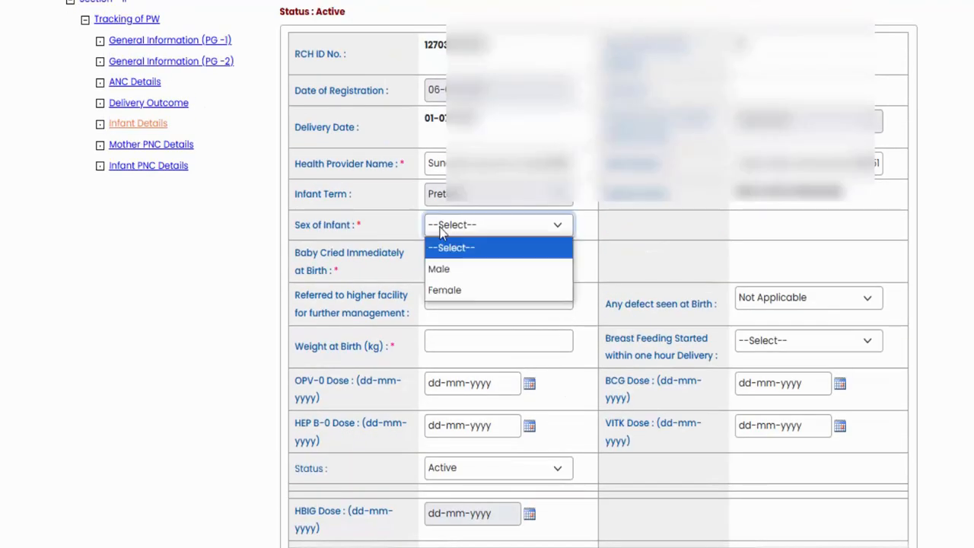
left_click(600, 232)
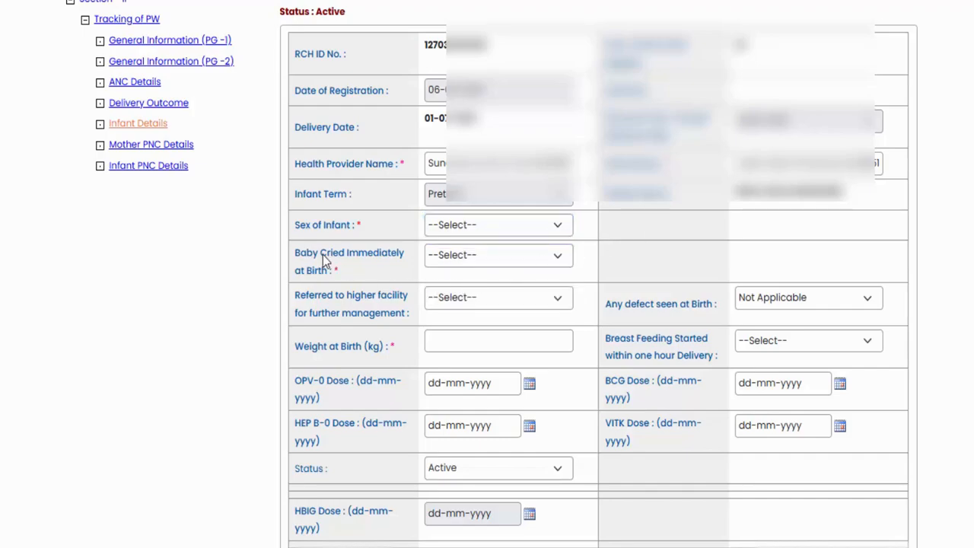
- Set both Baby Cried Immediately at Birth and Referred to higher facility for further management to Yes
left_click(447, 257)
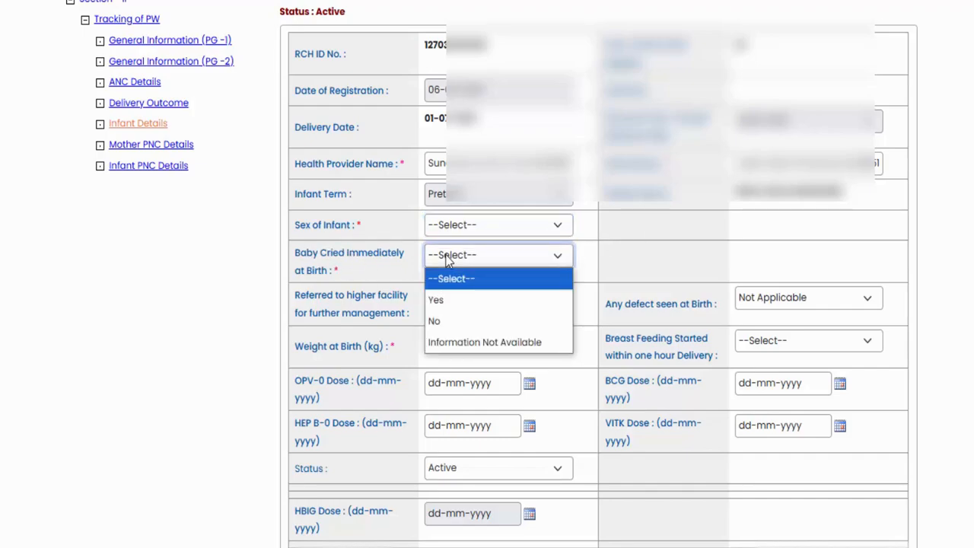
left_click(447, 257)
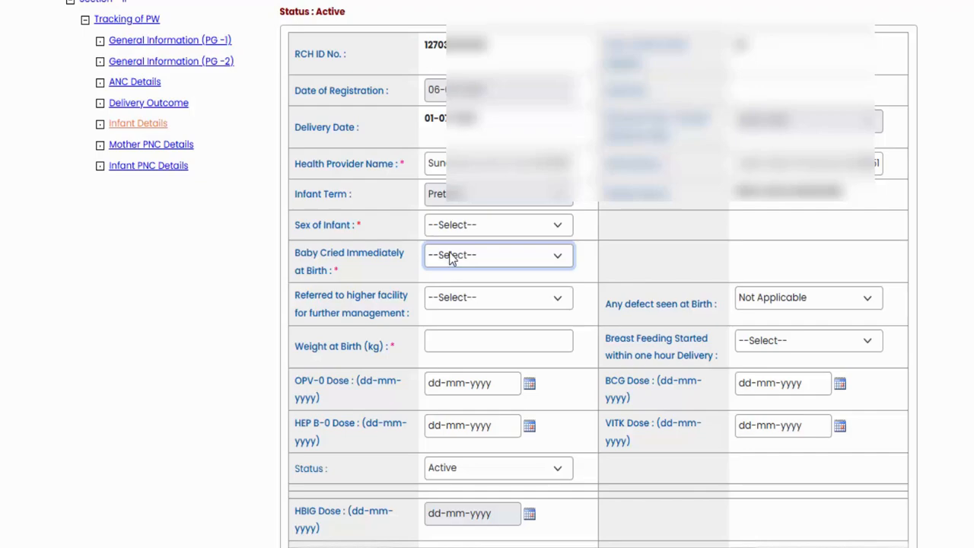
left_click(450, 255)
left_click(462, 299)
scroll(441, 244, "down", 1)
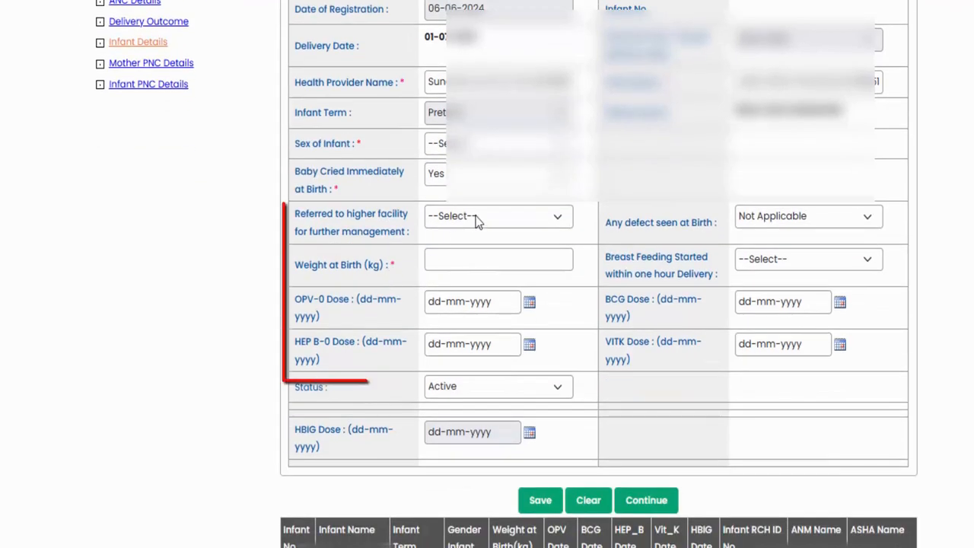
left_click(475, 215)
left_click(480, 261)
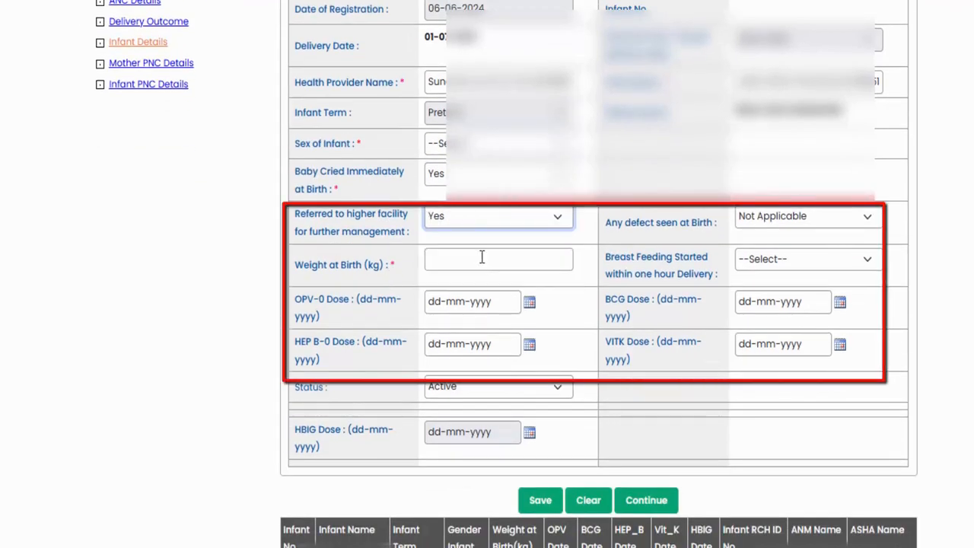
- Check the birth defect options and the Weight at Birth field, and set Breast Feeding Started within one hour Delivery to Yes
left_click(753, 221)
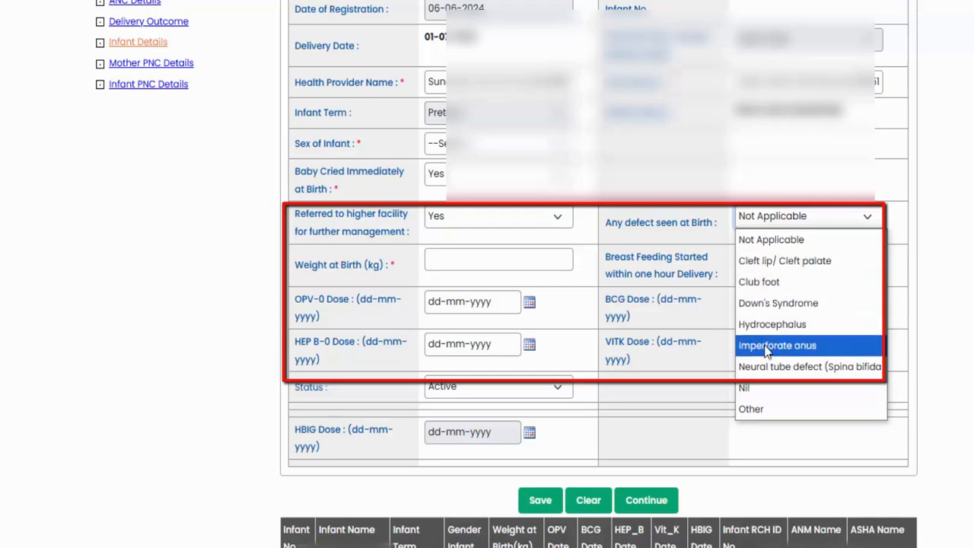
left_click(716, 245)
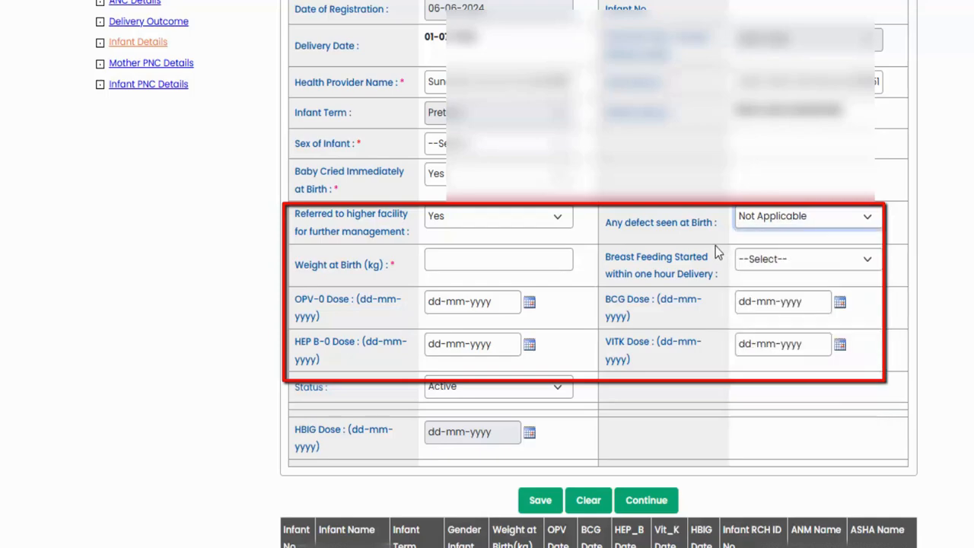
left_click(460, 259)
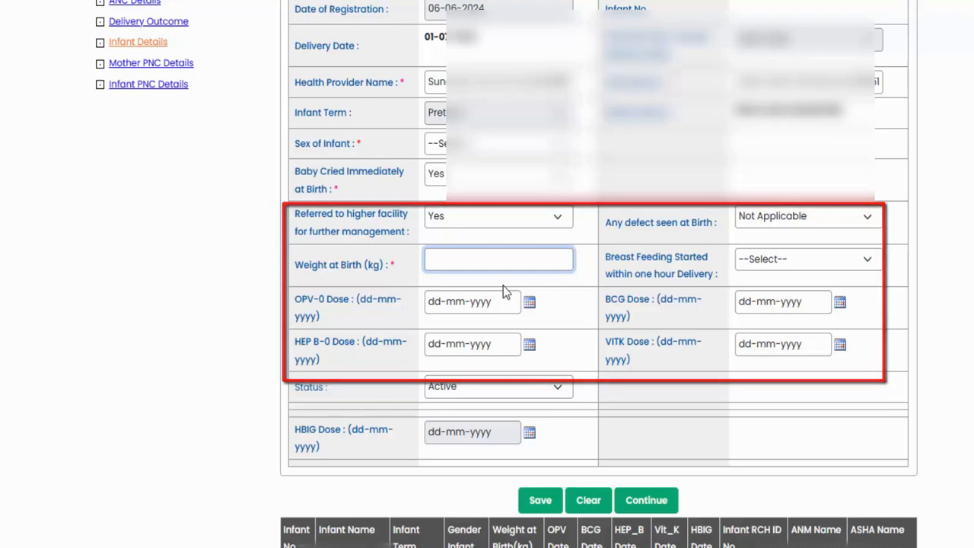
left_click(774, 258)
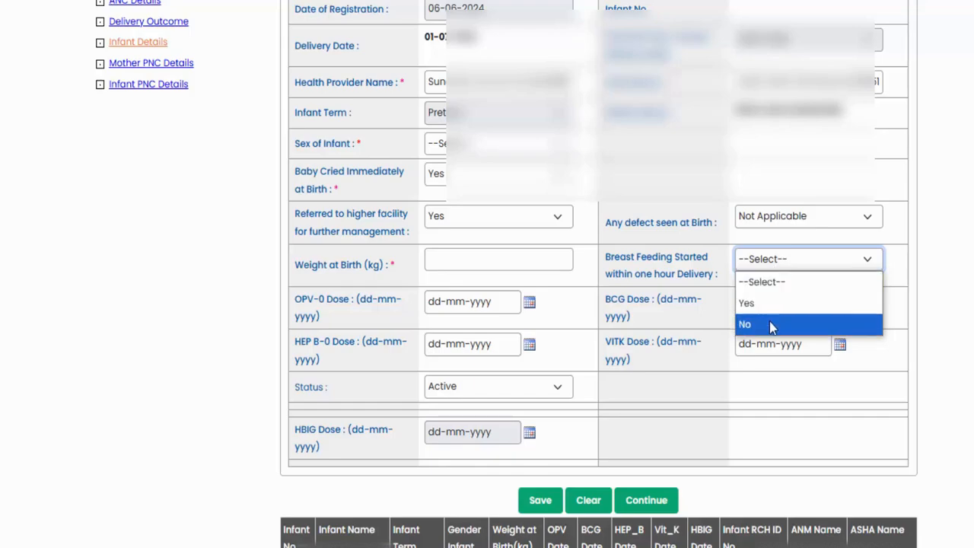
left_click(770, 302)
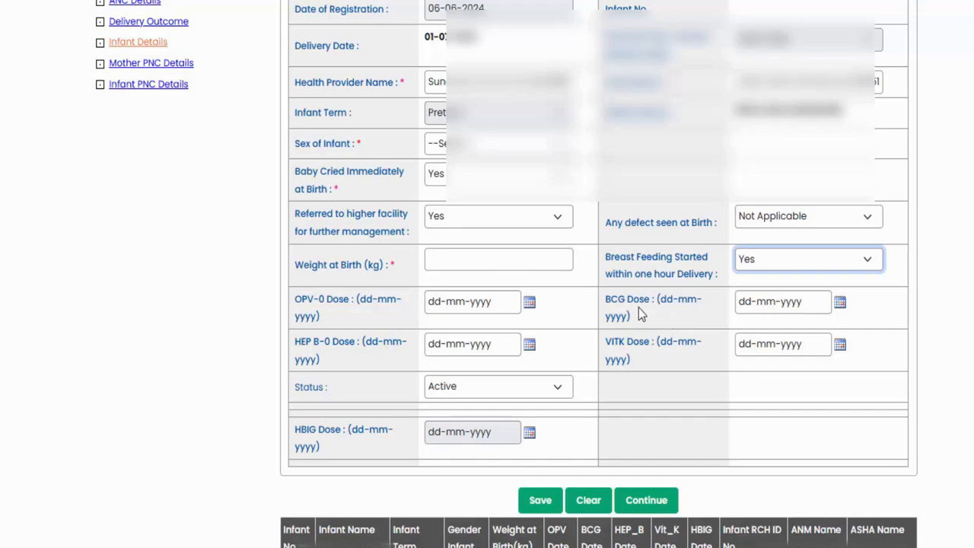
- Set the OPV-0 dose date to 03-07-2024 and the HEP B-0 dose date to 02-07-2024
left_click(529, 304)
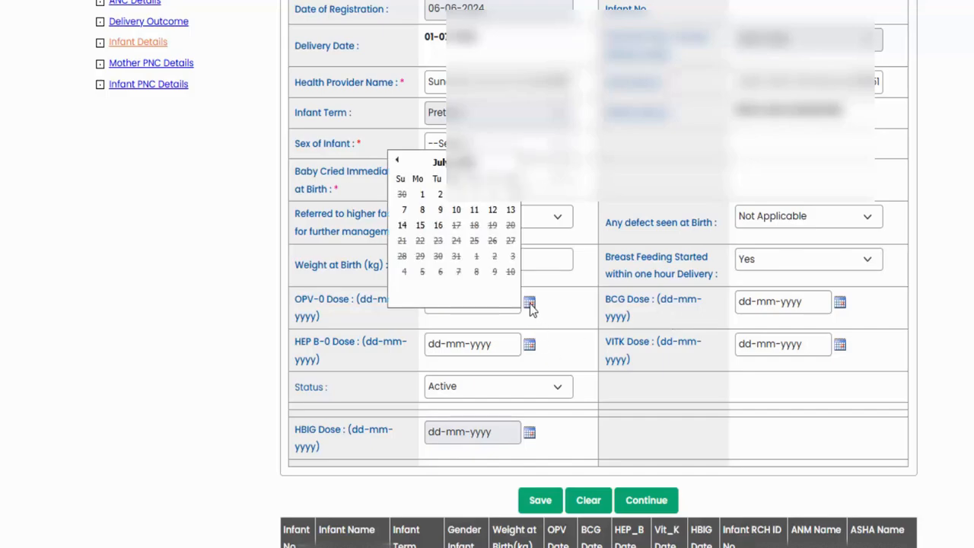
left_click(530, 304)
left_click(530, 304)
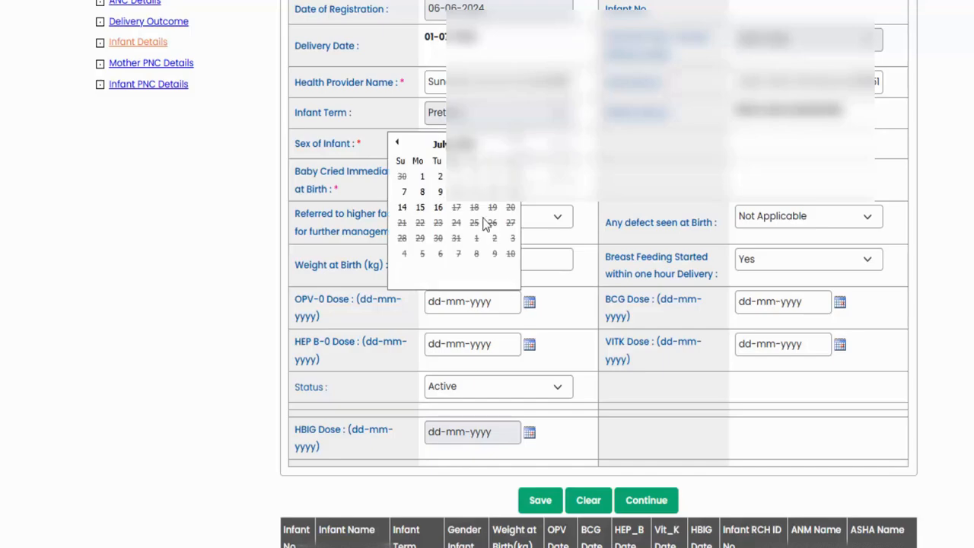
left_click(455, 175)
left_click(529, 345)
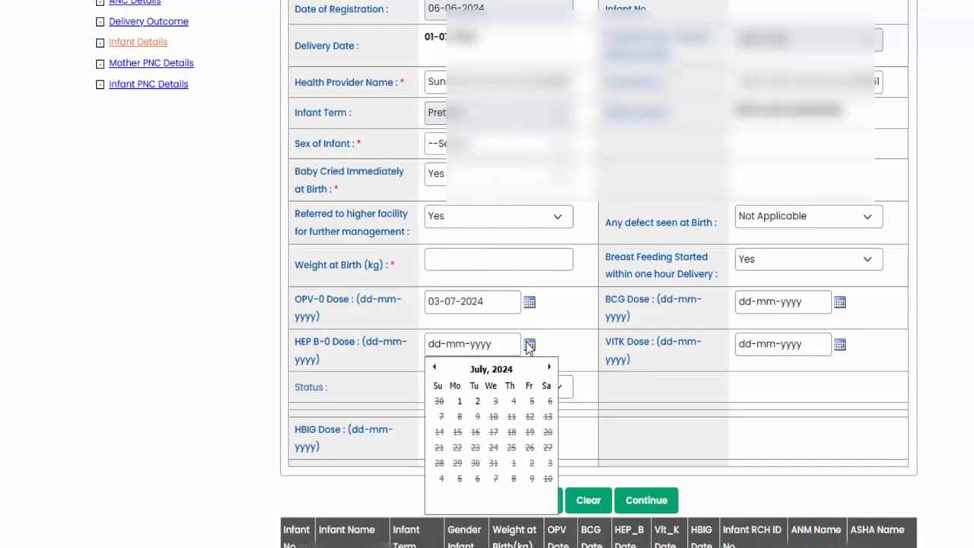
left_click(477, 401)
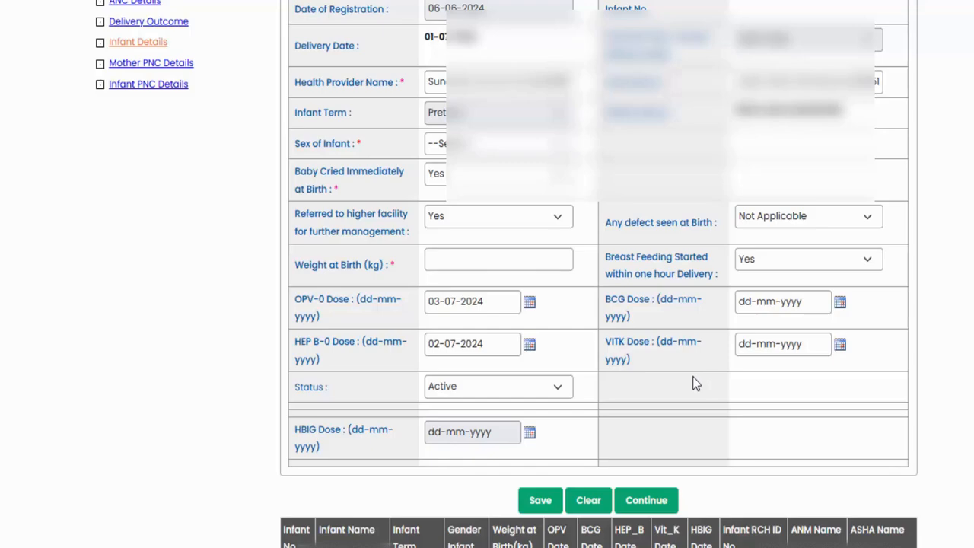
- Set the infant's Status to Death and the Date of Death to 01-01-2025
scroll(693, 361, "down", 1)
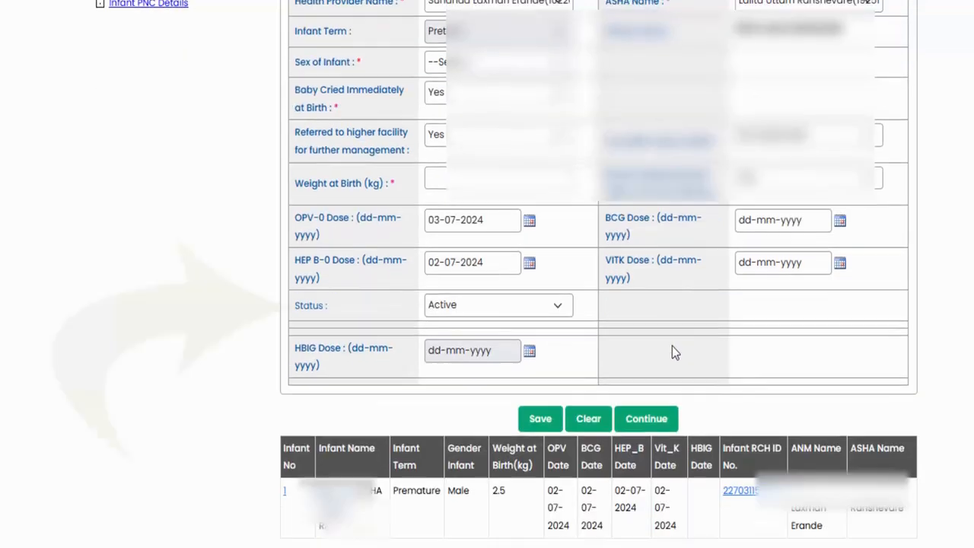
left_click_drag(303, 311, 337, 315)
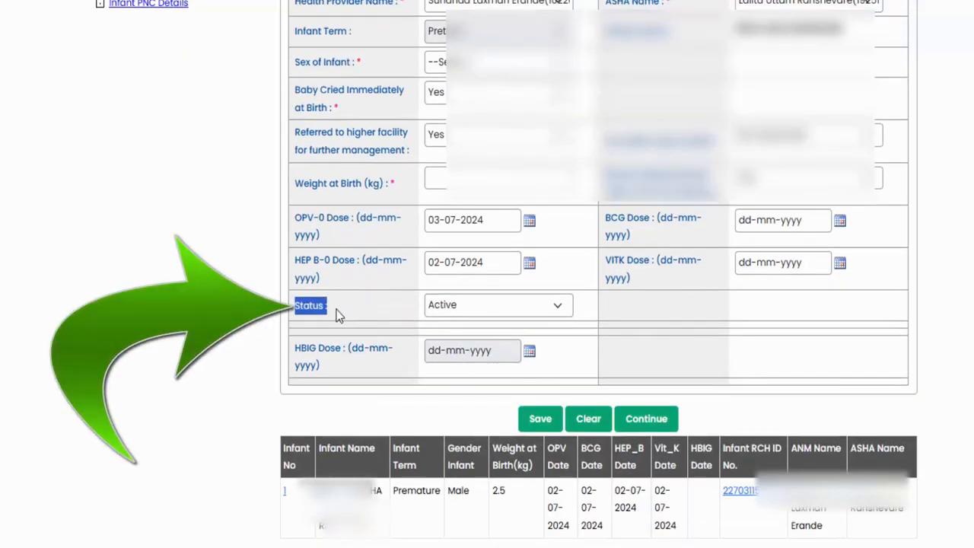
left_click(506, 311)
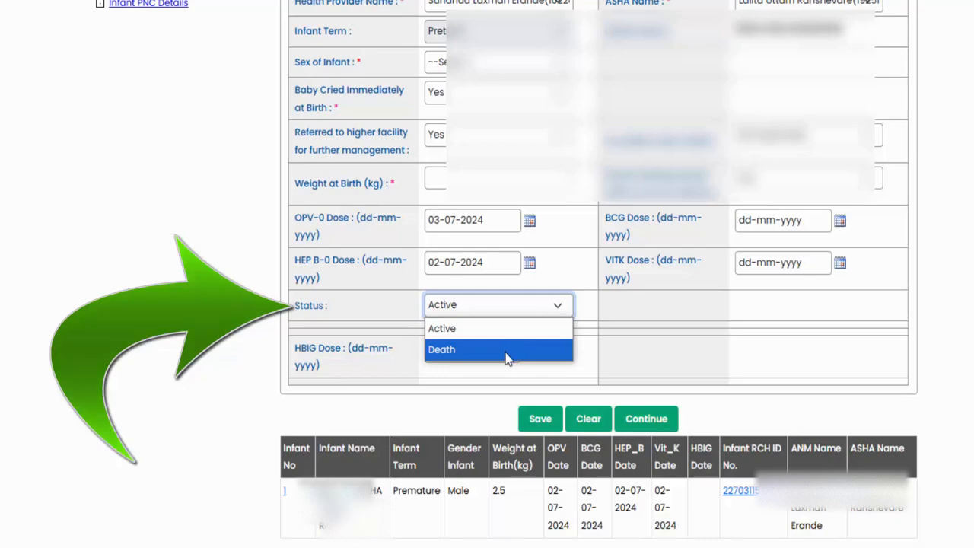
left_click(507, 350)
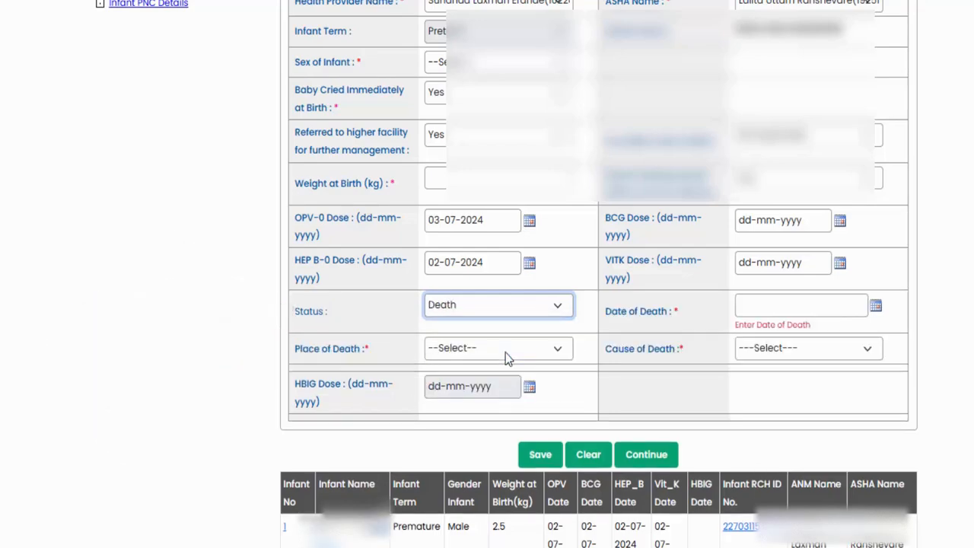
left_click(840, 306)
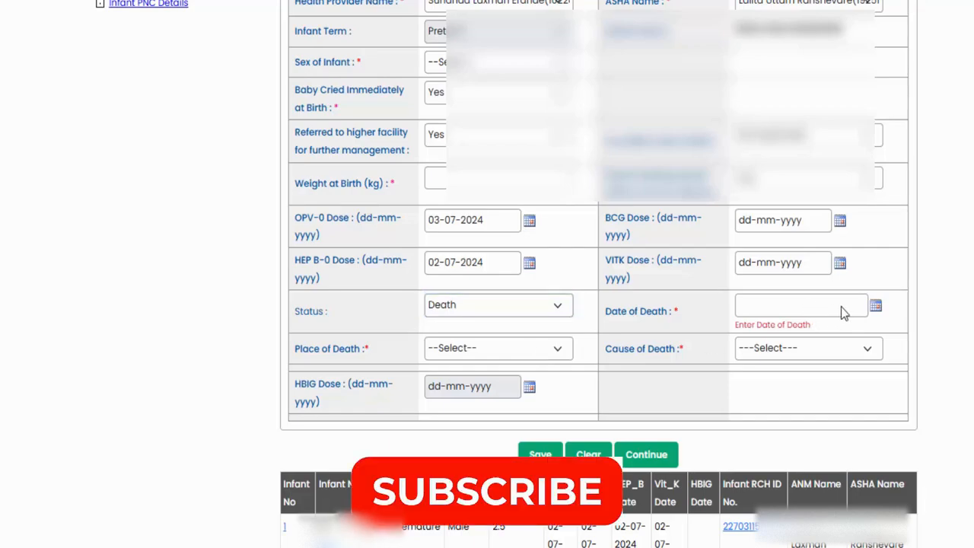
left_click(874, 306)
left_click(806, 359)
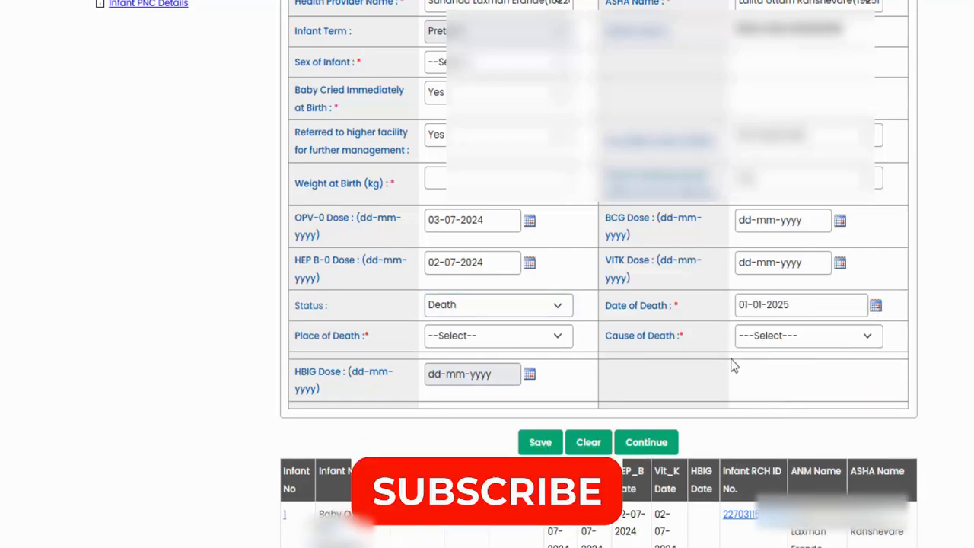
- Set Place of Death to Hospital and Cause of Death to Low Birth Weight
left_click(473, 340)
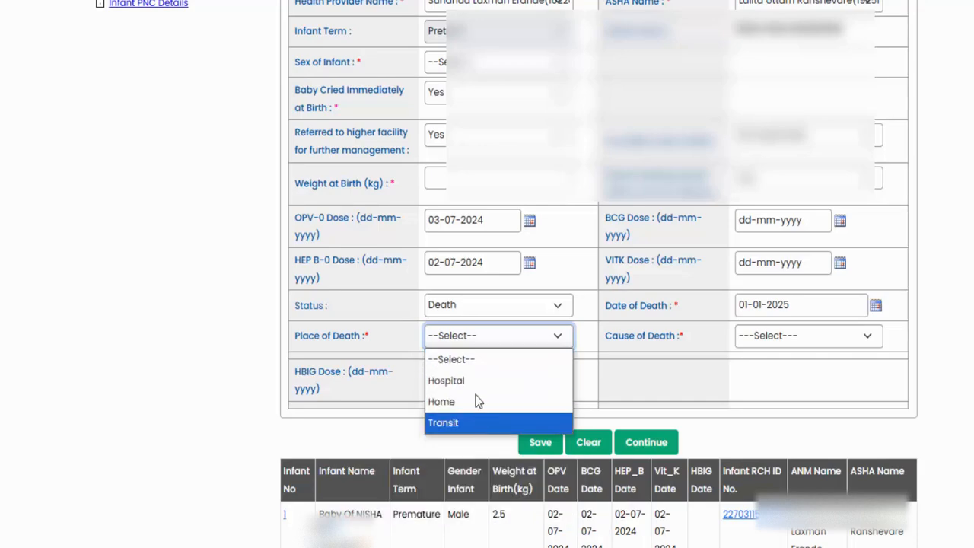
left_click(475, 383)
left_click(798, 336)
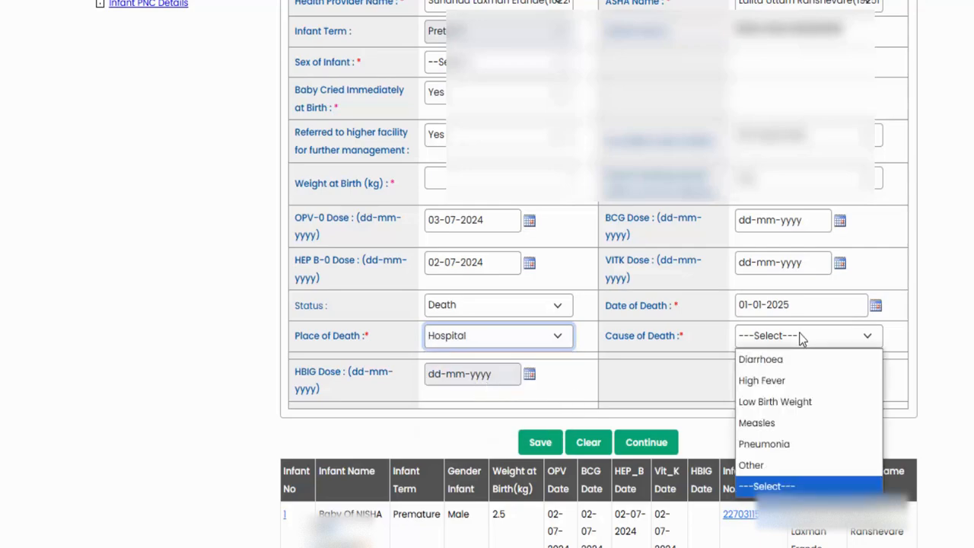
left_click(795, 401)
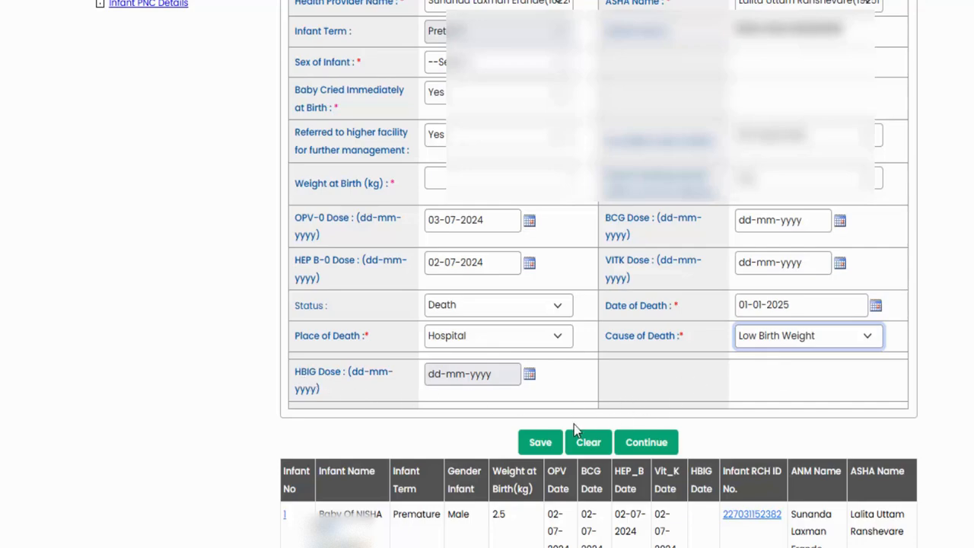
- Read the registered infant's row below the form, covering name, term, gender, weight and dose dates
scroll(586, 366, "down", 1)
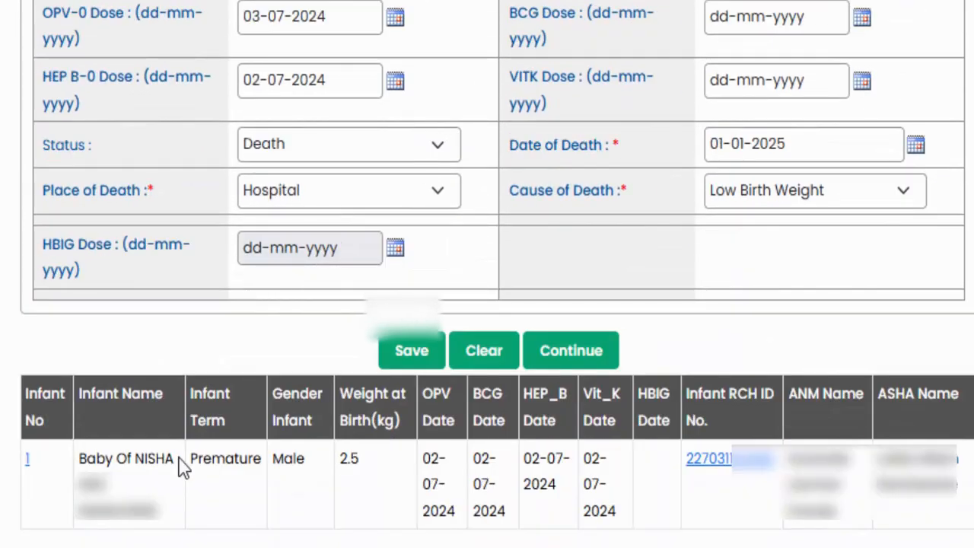
left_click_drag(82, 464, 890, 542)
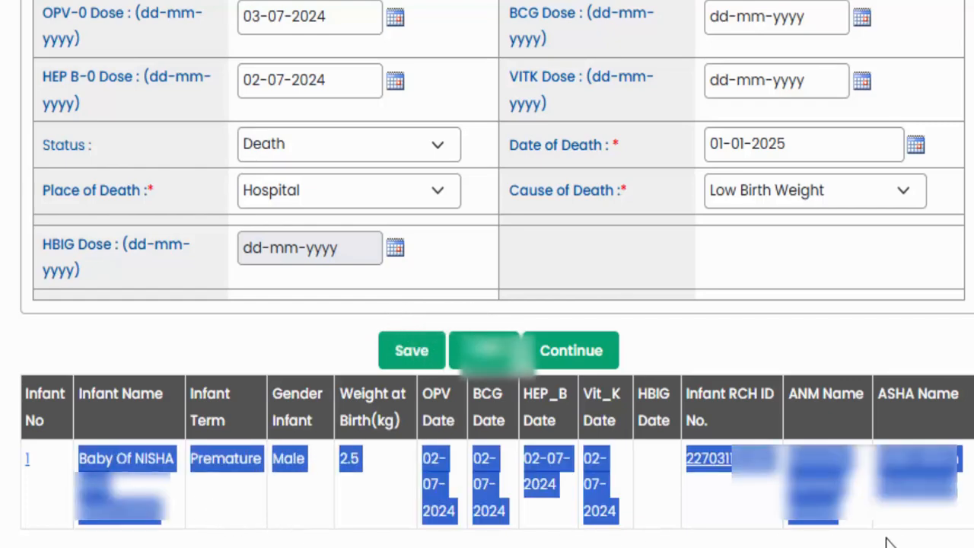
left_click(900, 525)
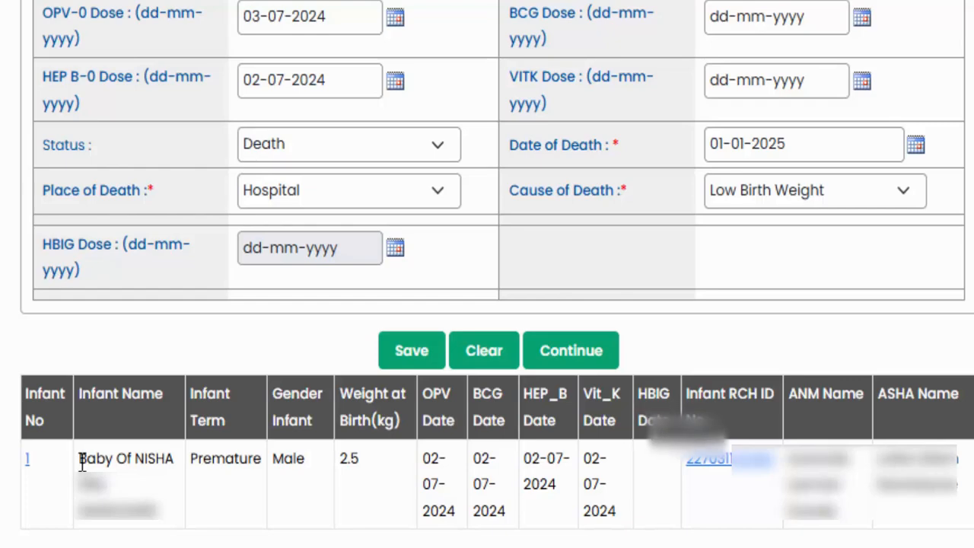
left_click_drag(82, 461, 141, 462)
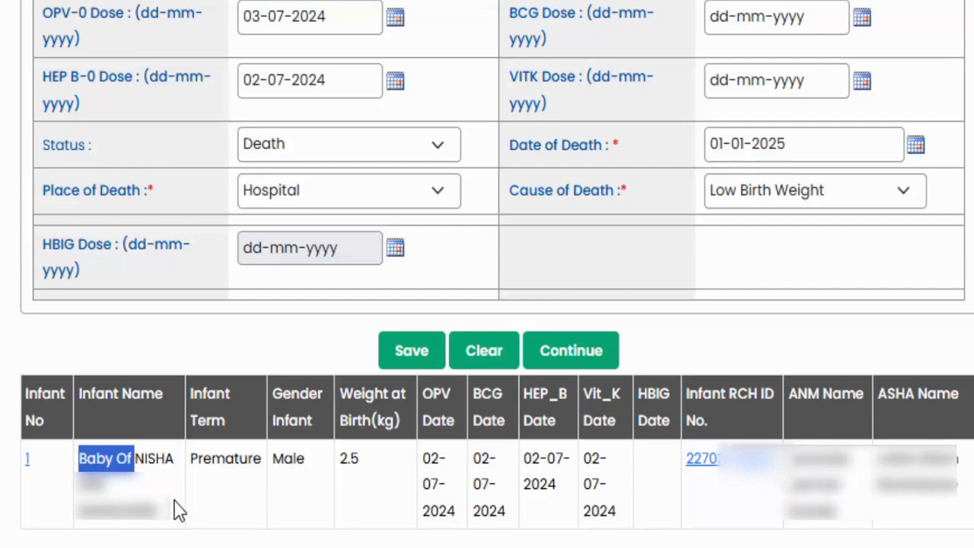
left_click_drag(217, 463, 364, 456)
left_click(372, 461)
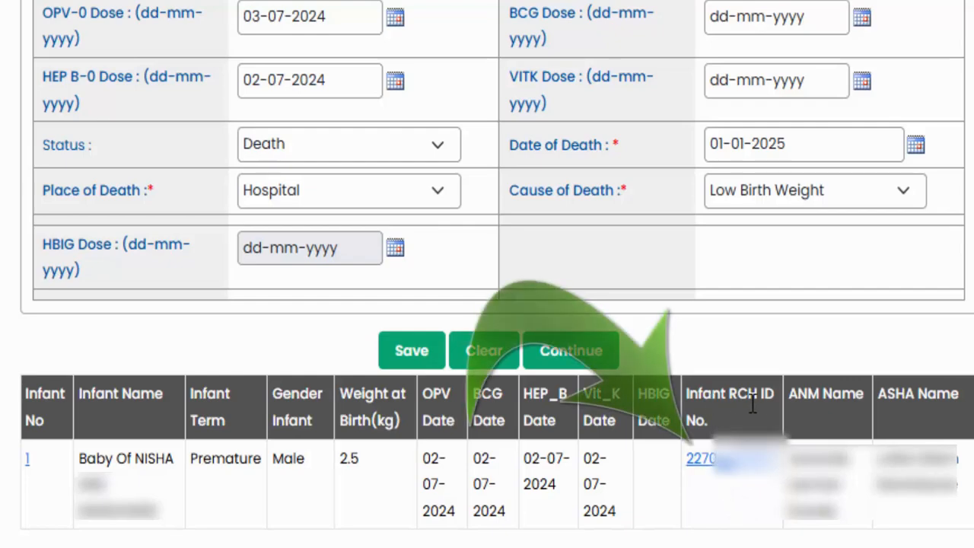
- Open the registered infant's Child Registration record from its Infant RCH ID and look over the Tracking of Children section
left_click(719, 470)
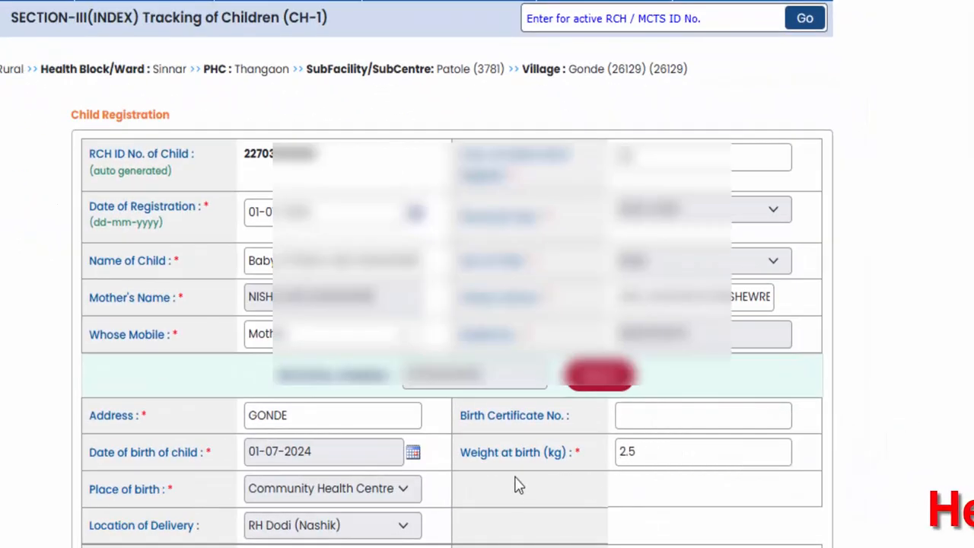
scroll(350, 401, "down", 3)
scroll(386, 337, "down", 3)
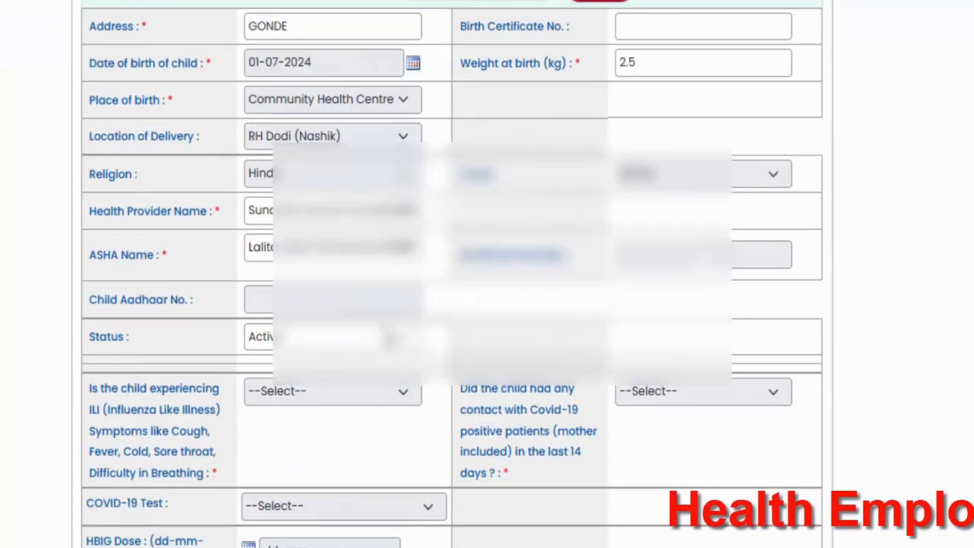
scroll(387, 337, "up", 6)
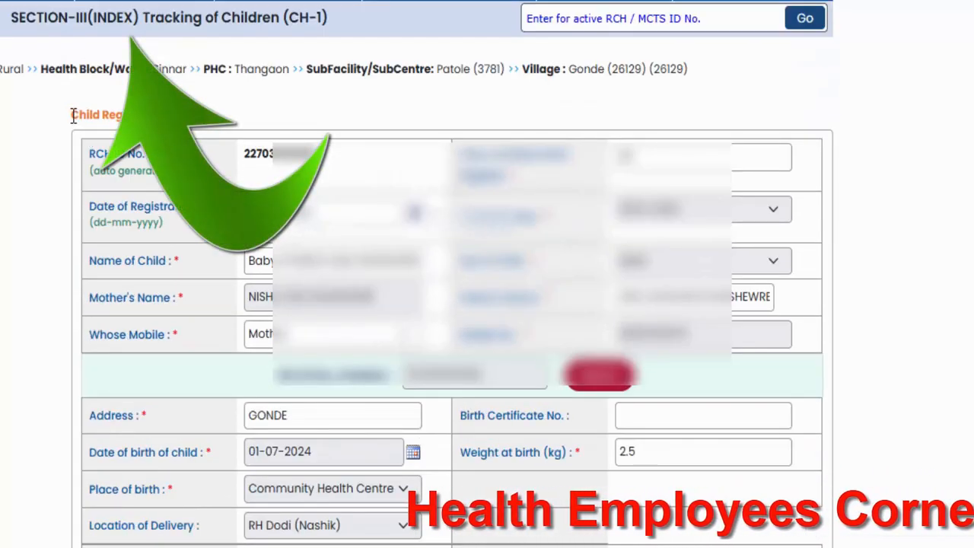
left_click_drag(11, 17, 327, 26)
left_click(329, 26)
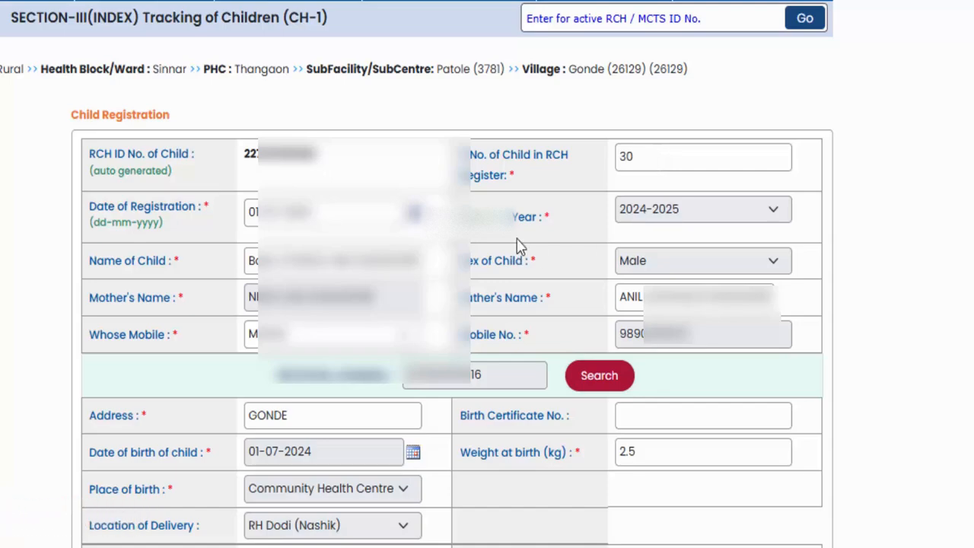
- Examine the S No. of Child in RCH Register and Birth Certificate No. fields and the rest of the registration form
double_click(637, 156)
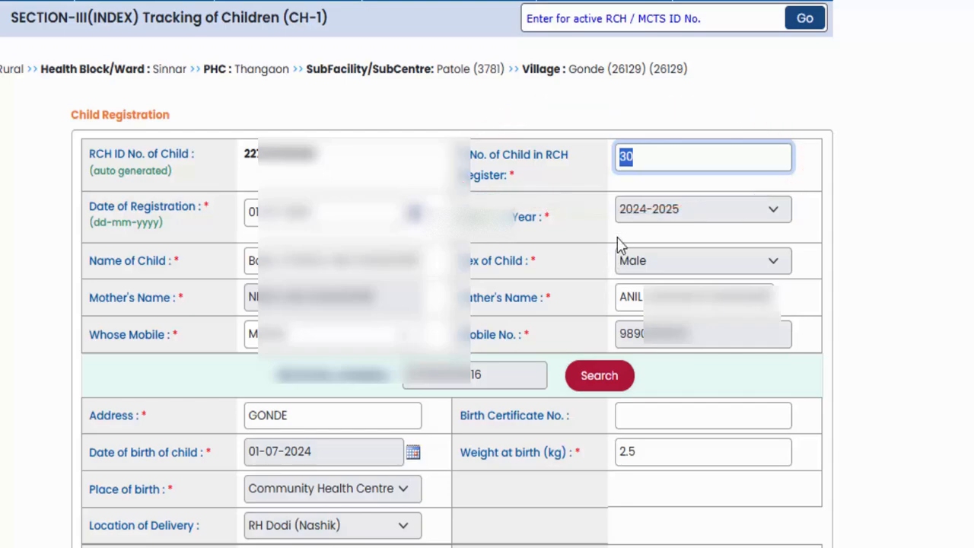
left_click(643, 156)
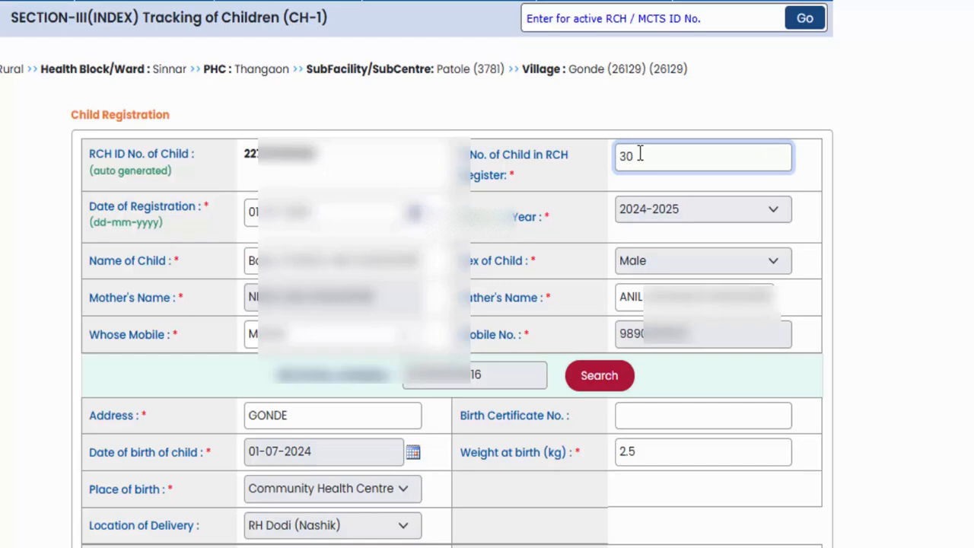
scroll(535, 196, "down", 5)
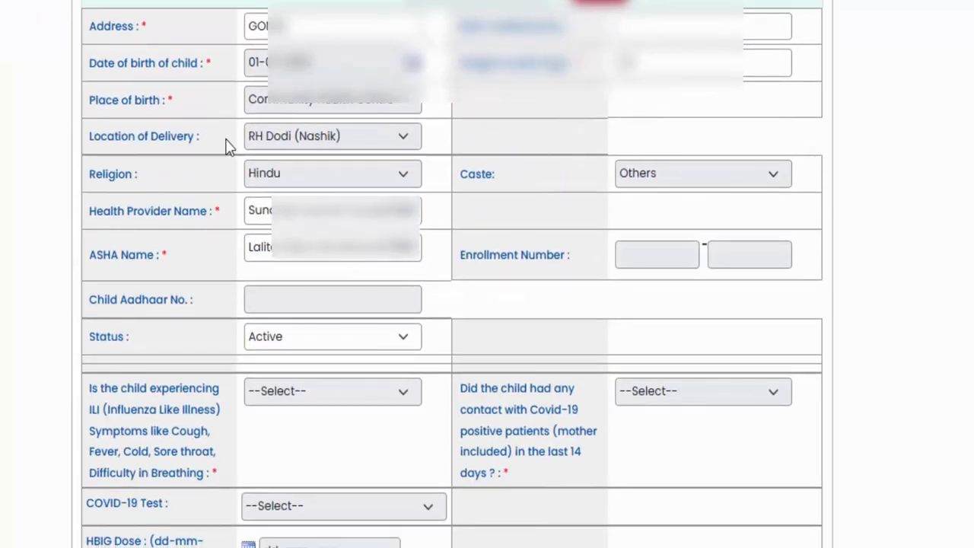
scroll(613, 45, "down", 1)
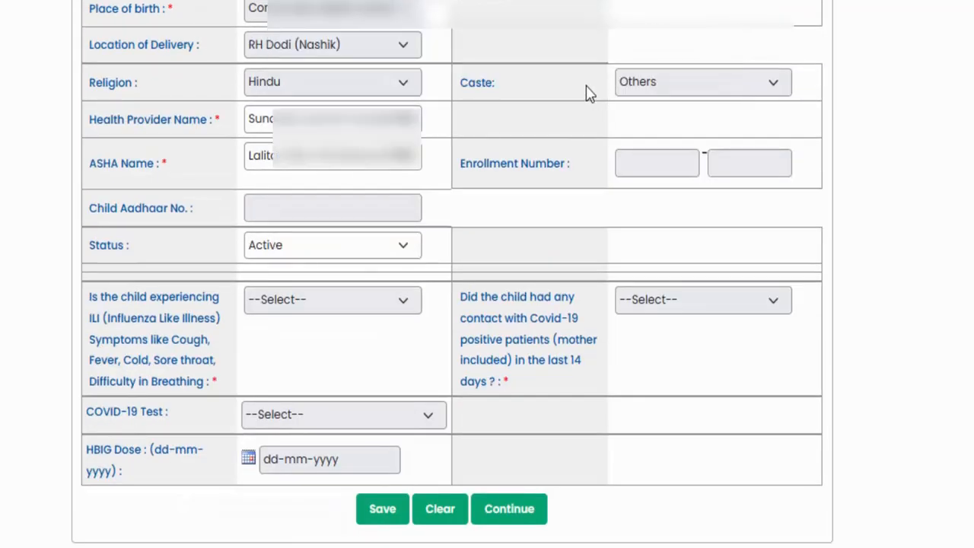
scroll(510, 232, "up", 3)
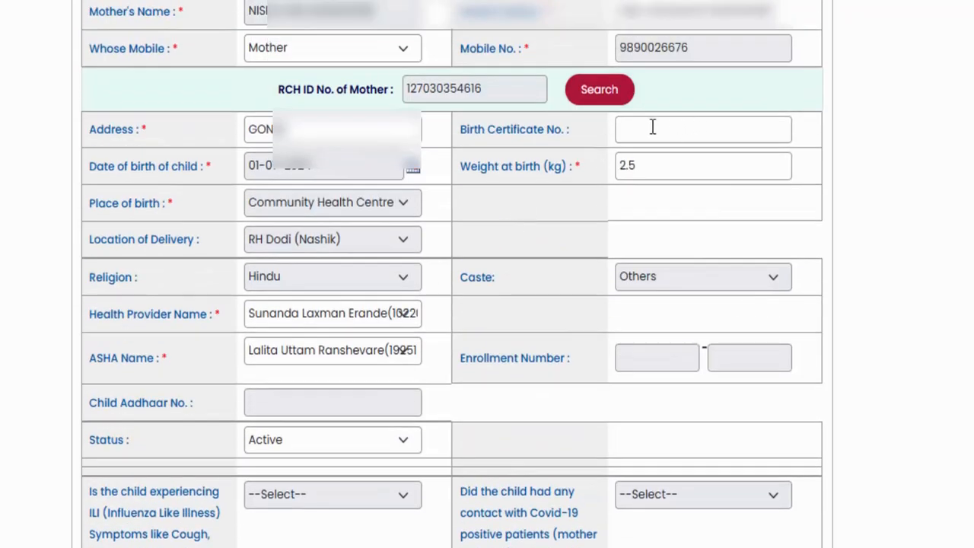
left_click(633, 134)
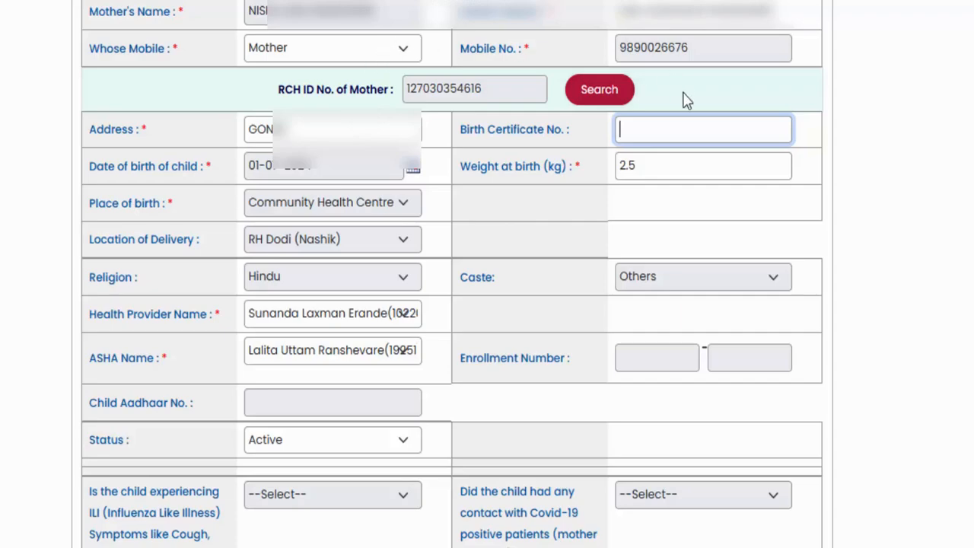
scroll(582, 326, "down", 3)
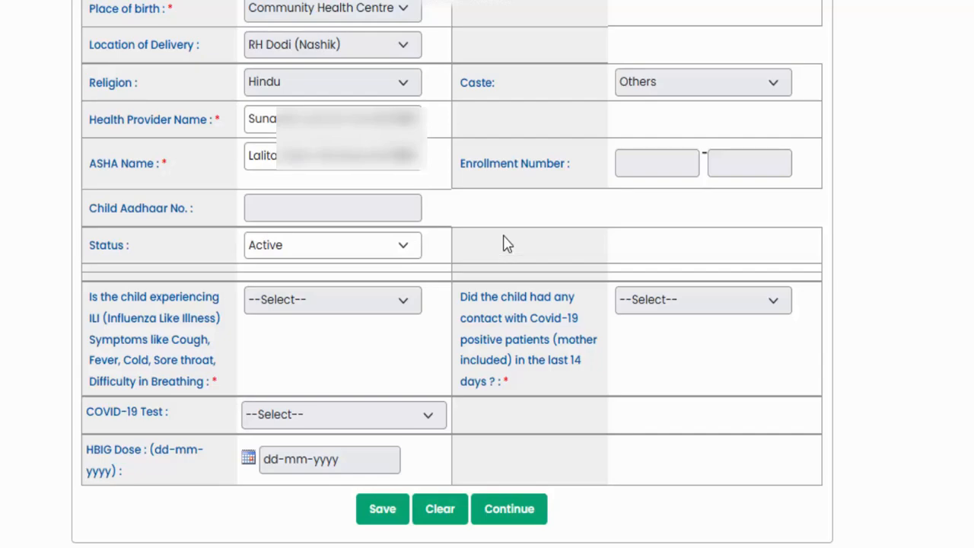
- Recheck the child's RCH register serial number field against the remaining Child Registration fields
scroll(511, 194, "up", 1)
scroll(514, 192, "up", 5)
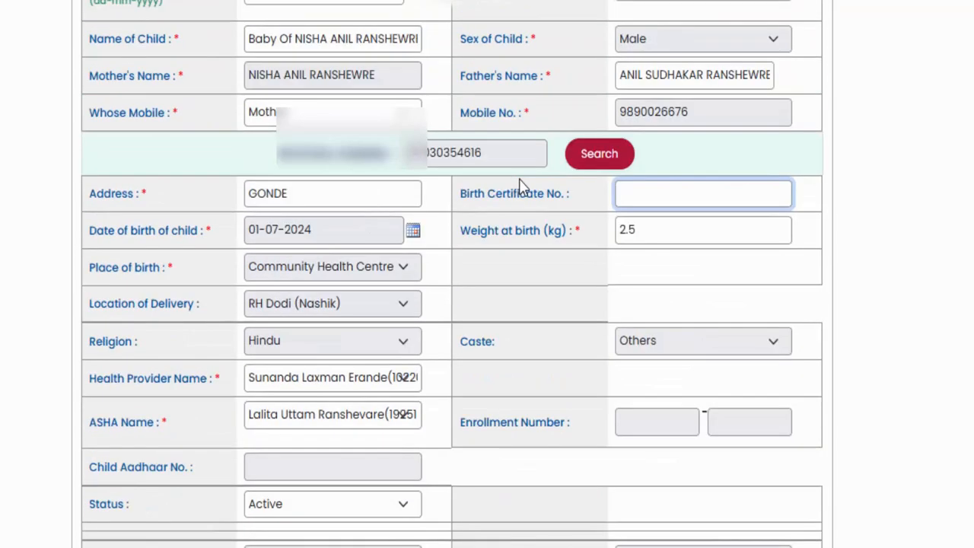
left_click_drag(478, 63, 536, 87)
left_click(545, 88)
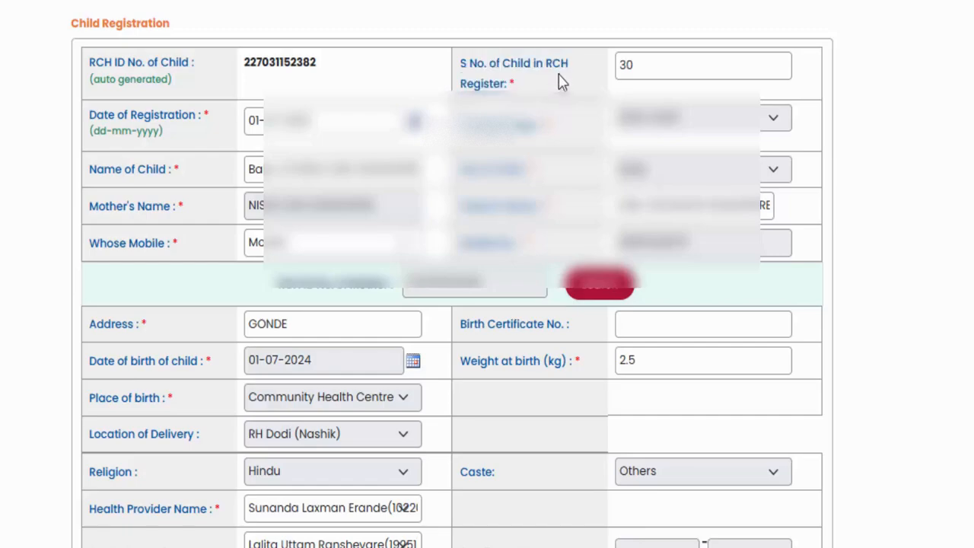
scroll(546, 89, "down", 5)
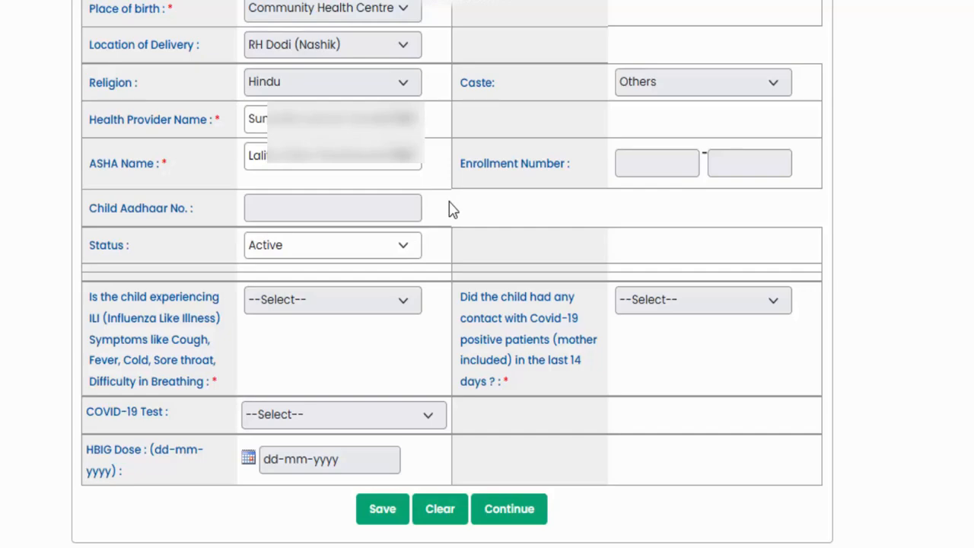
scroll(449, 211, "up", 5)
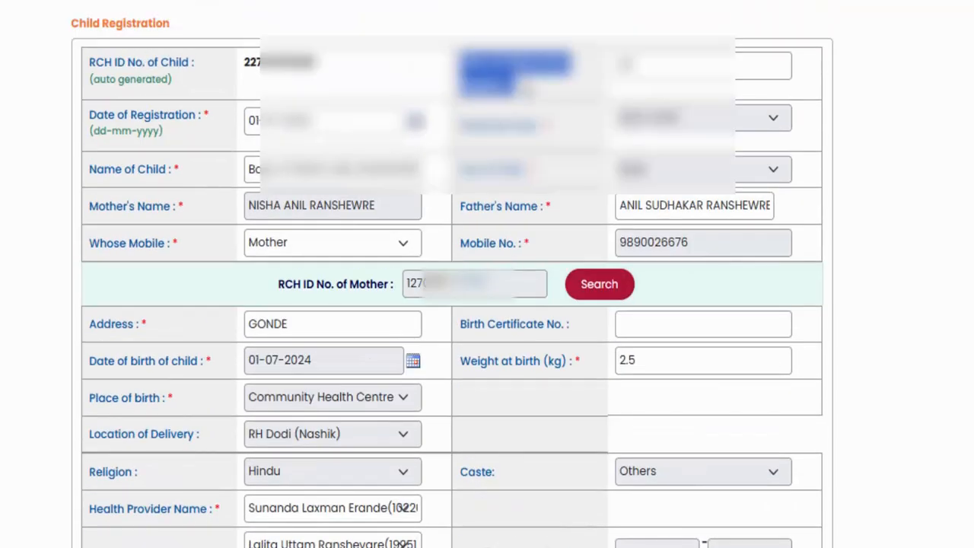
scroll(517, 153, "down", 5)
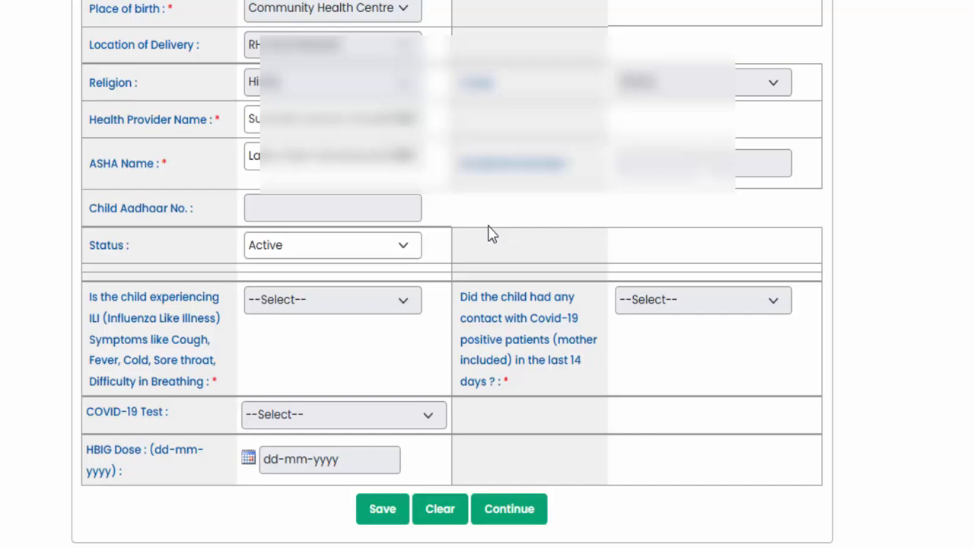
scroll(489, 232, "up", 5)
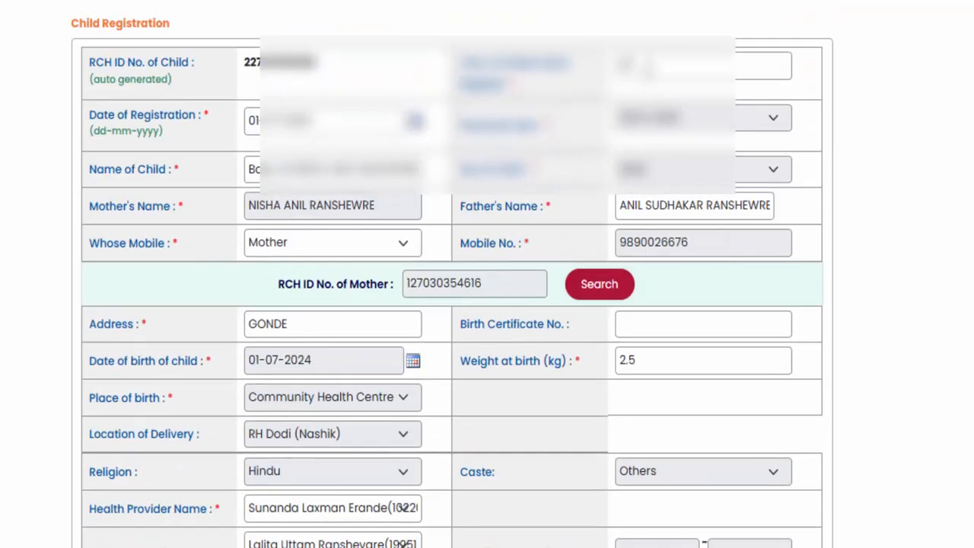
left_click(635, 65)
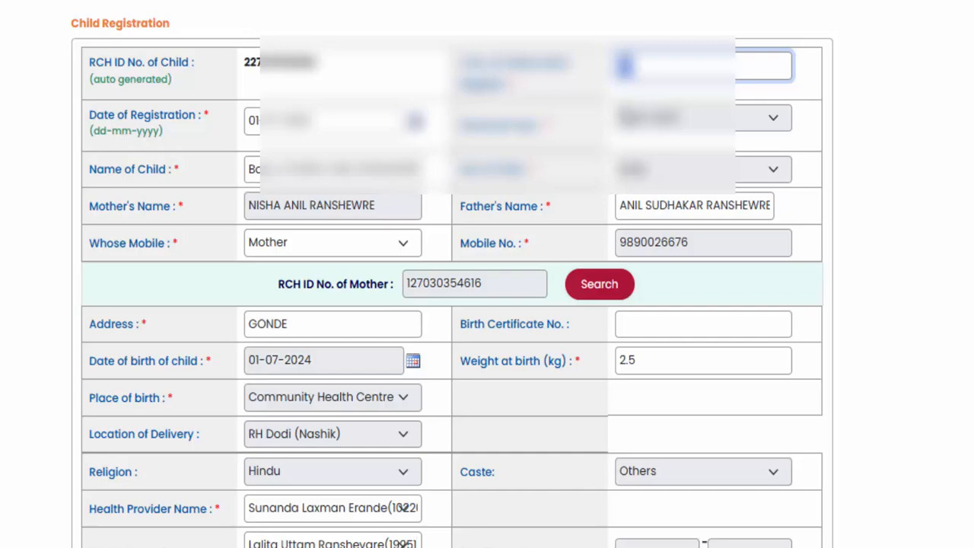
- Set the child's Status to Death in the Child Registration form
scroll(537, 235, "down", 5)
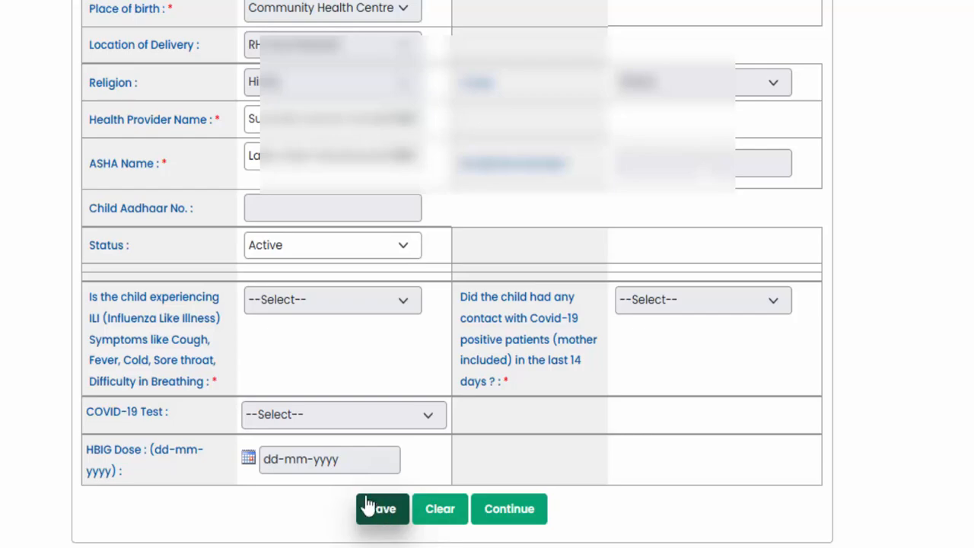
left_click_drag(92, 249, 130, 255)
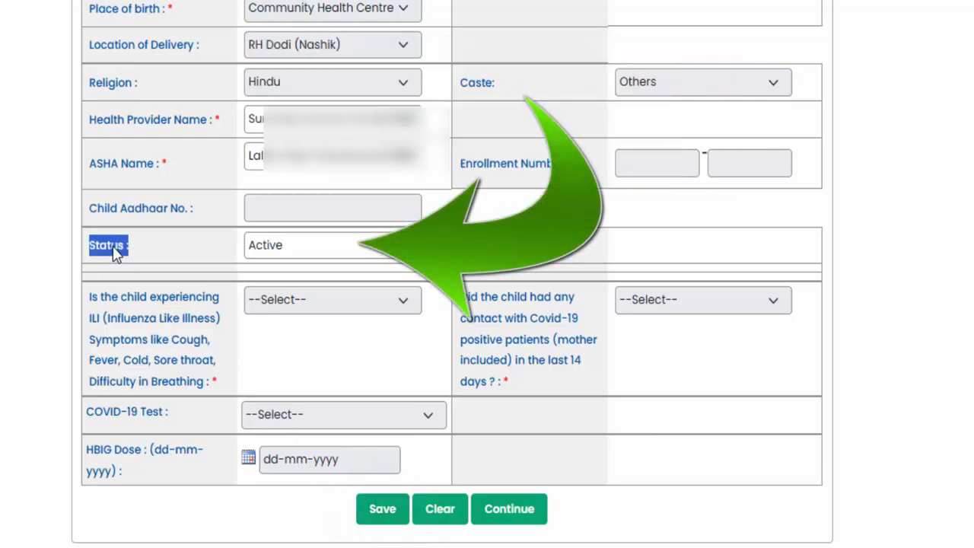
left_click(297, 253)
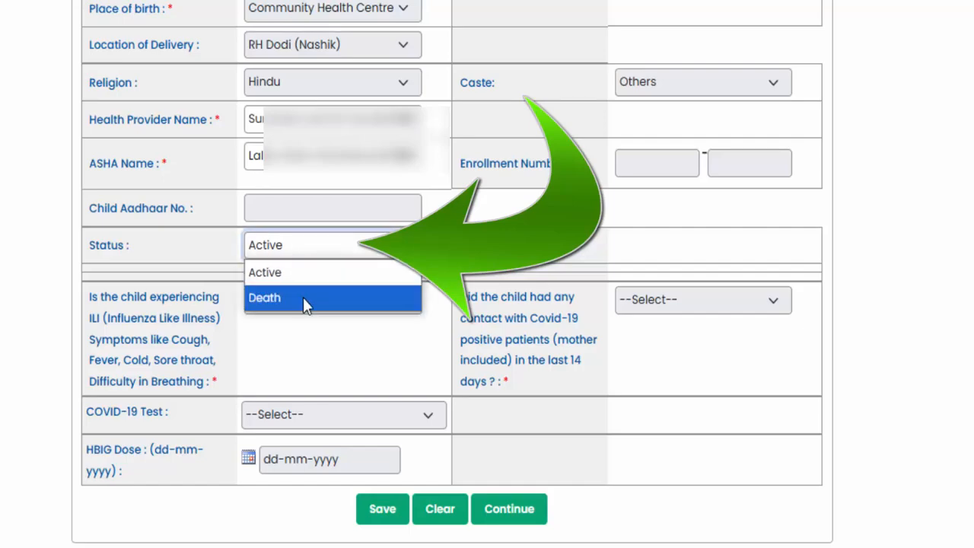
left_click(302, 297)
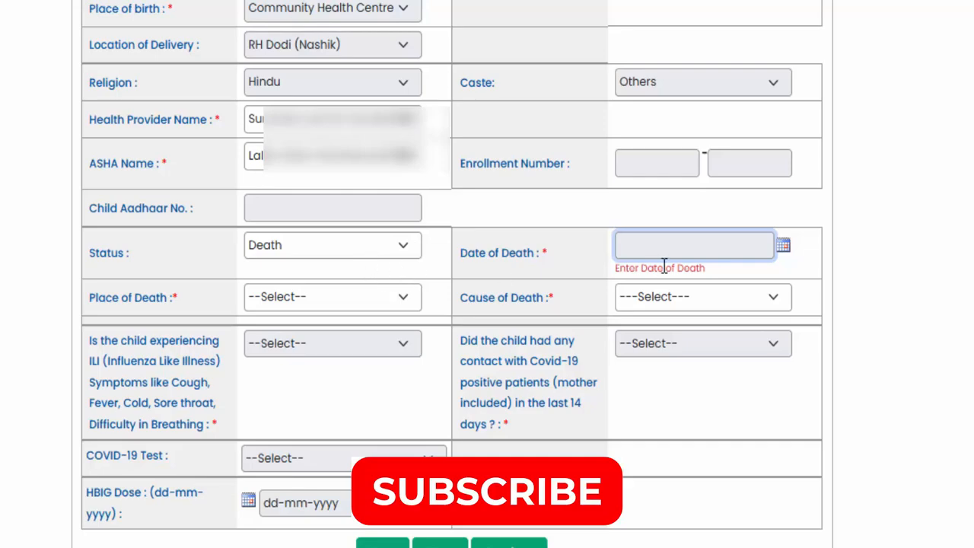
- Review the whole Child Registration form, from the child's RCH ID down to the death detail and HBIG Dose fields
scroll(462, 321, "up", 1)
scroll(462, 321, "up", 3)
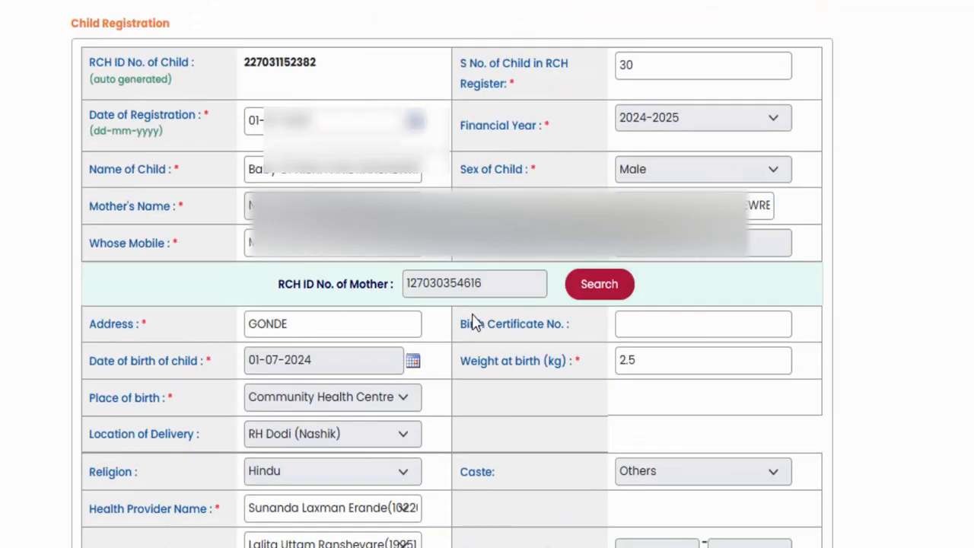
scroll(473, 323, "down", 5)
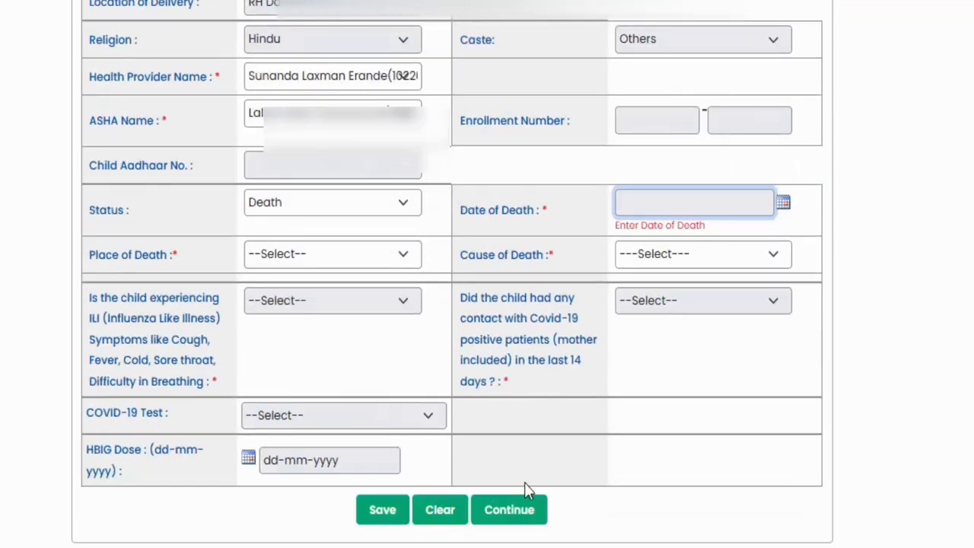
scroll(507, 504, "up", 5)
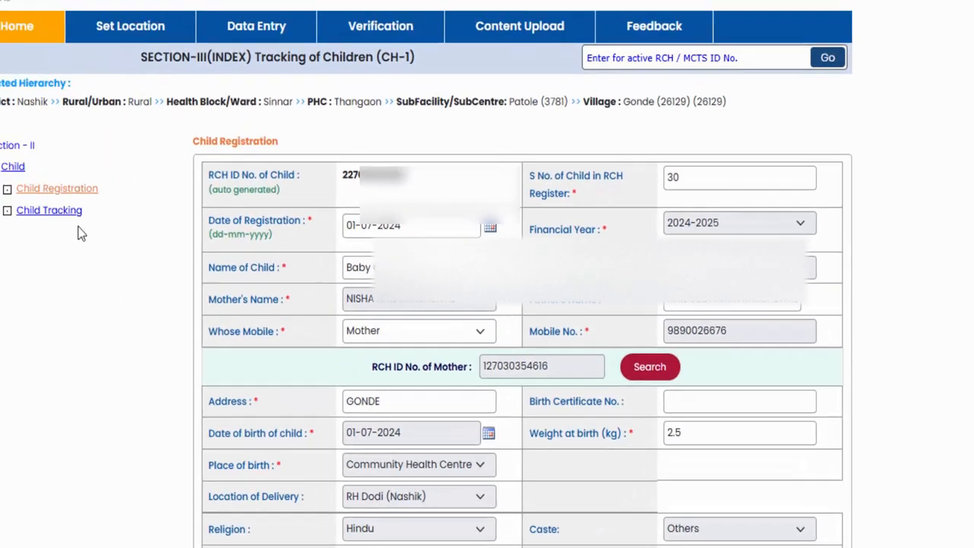
scroll(110, 237, "down", 4)
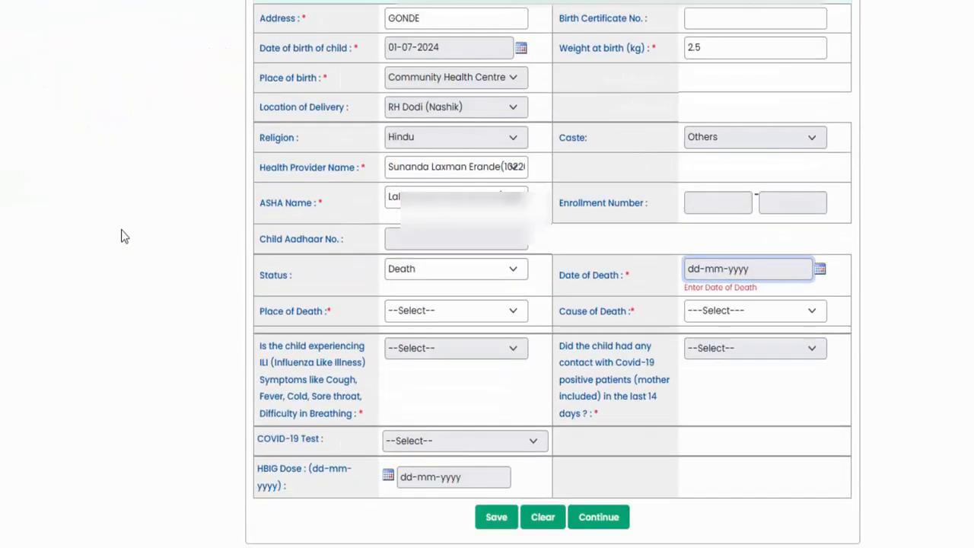
scroll(121, 237, "up", 4)
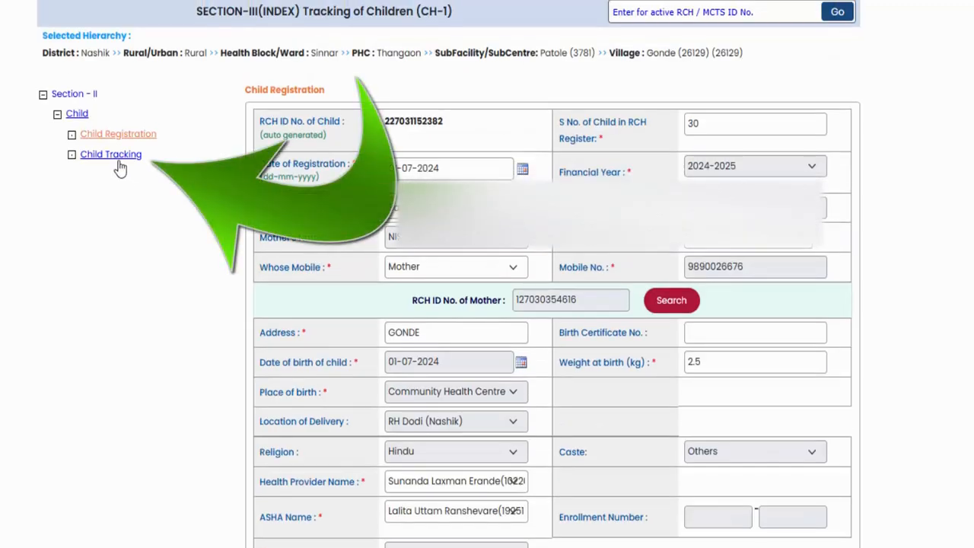
- Open the infant's Child Tracking page and review the details from the child's RCH ID through Health Provider Name
left_click(120, 169)
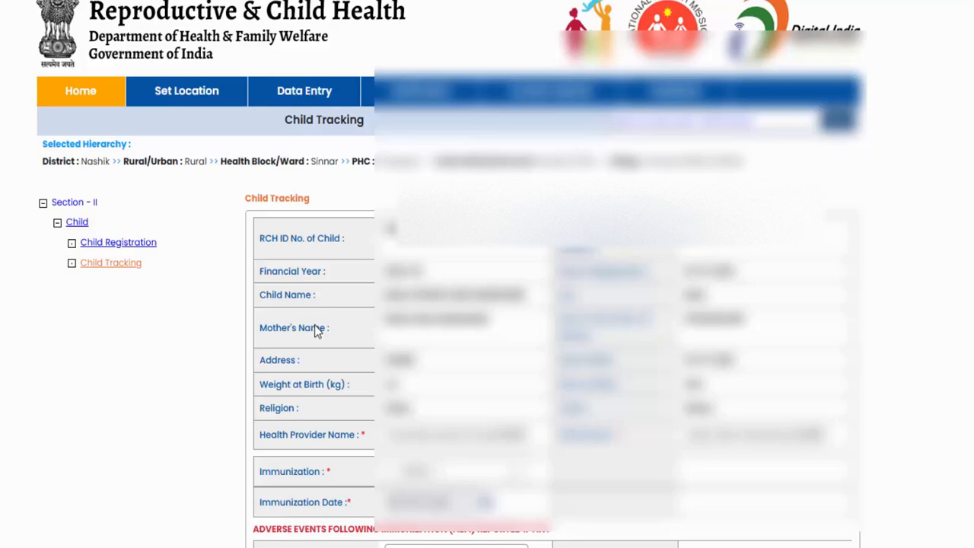
scroll(601, 334, "down", 2)
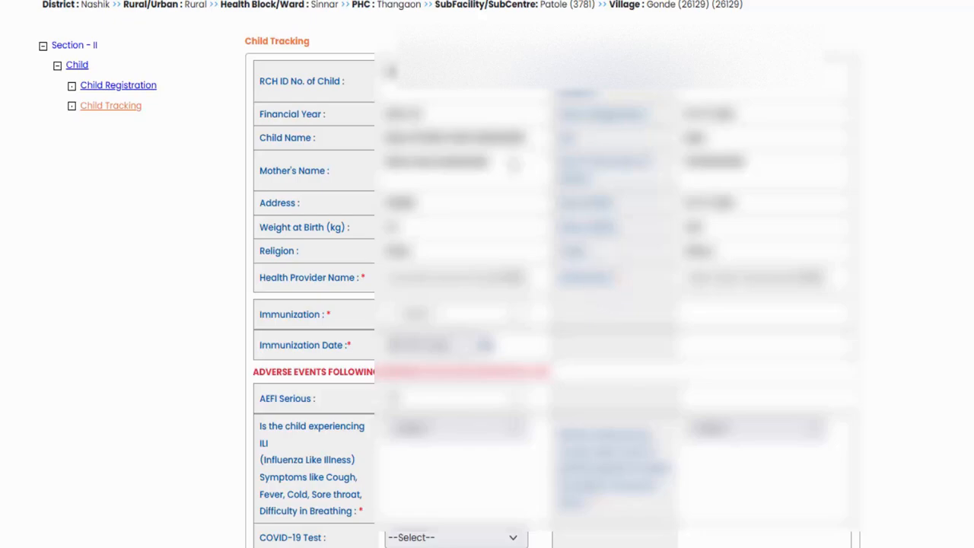
mouse_move(390, 76)
left_mouse_down()
mouse_move(449, 139)
mouse_move(593, 228)
mouse_move(642, 287)
left_mouse_up()
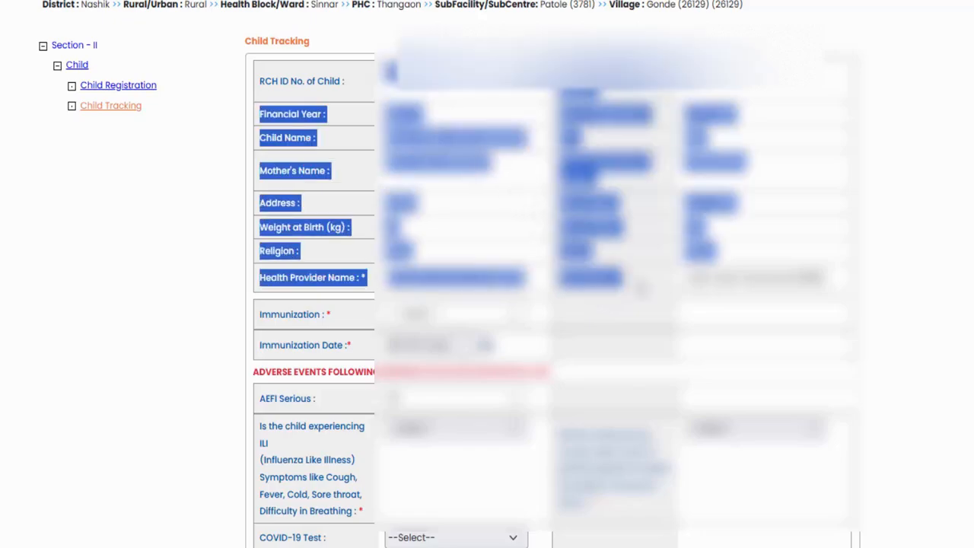
left_click(642, 288)
scroll(309, 173, "down", 2)
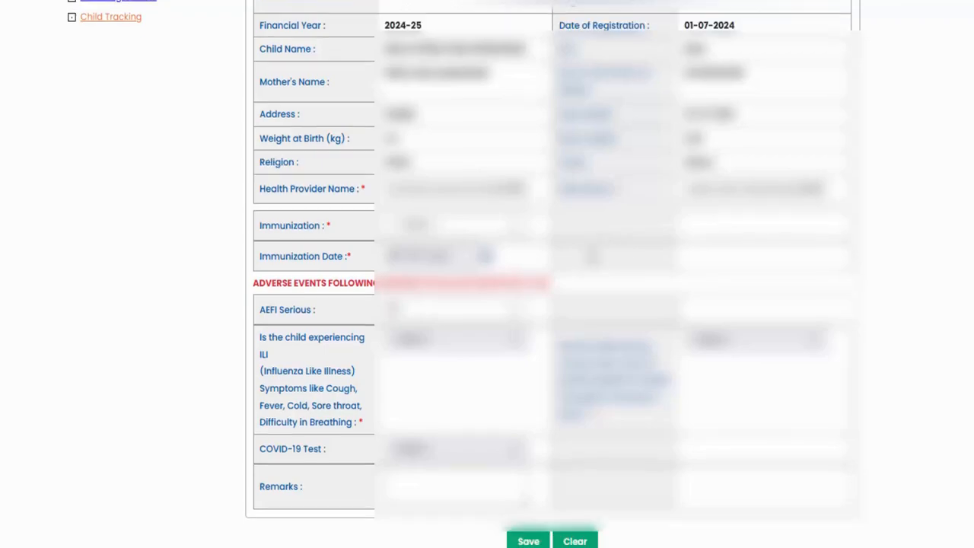
- Locate the Immunization field in the Child Tracking form and look through its available vaccine doses
left_click_drag(264, 162, 325, 170)
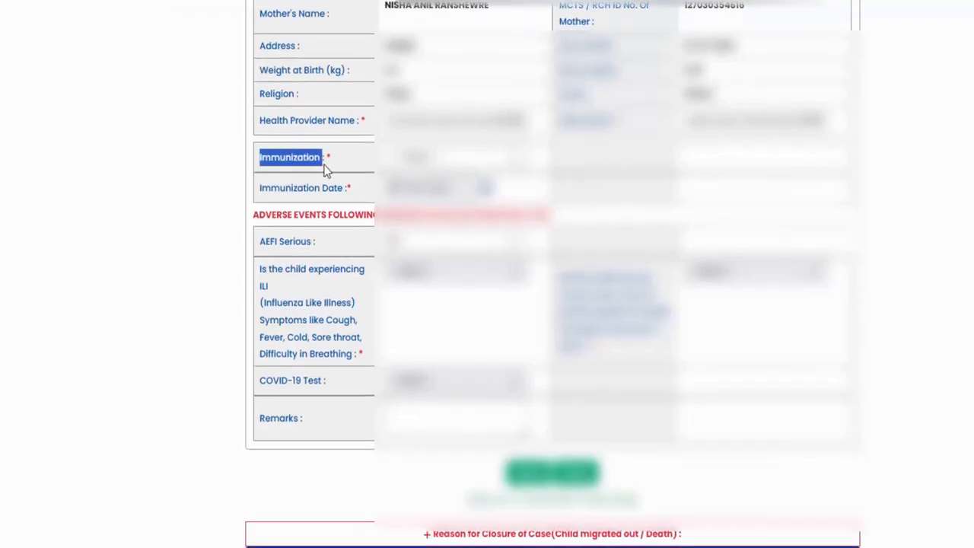
left_click(326, 168)
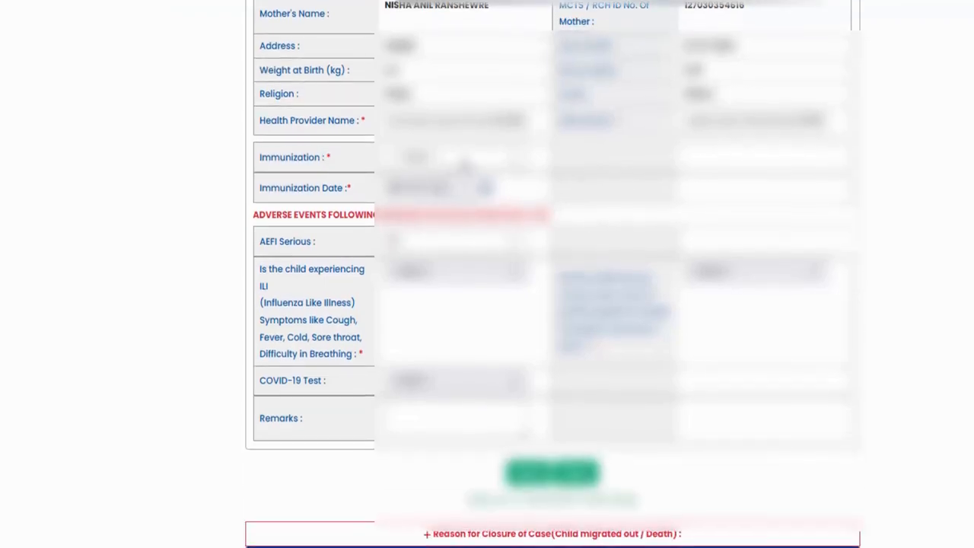
left_click(466, 160)
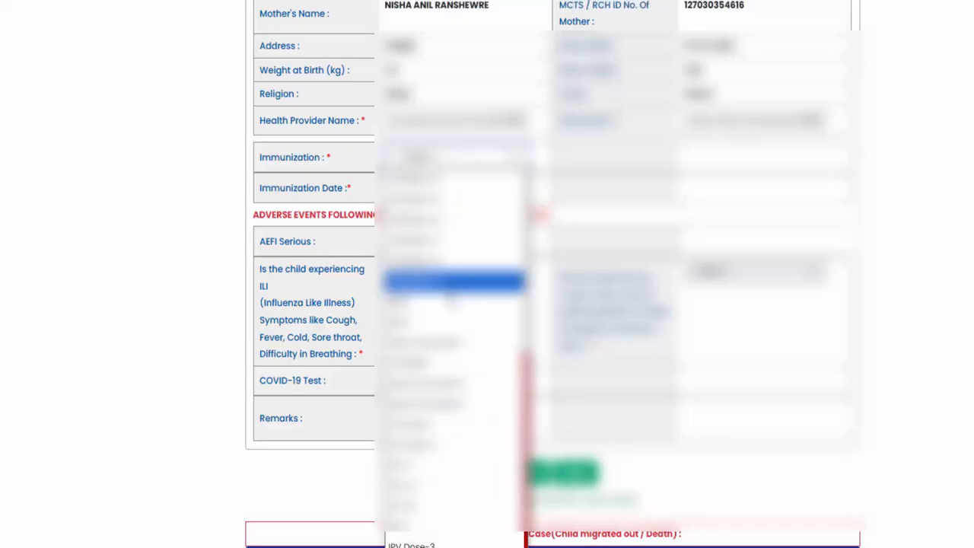